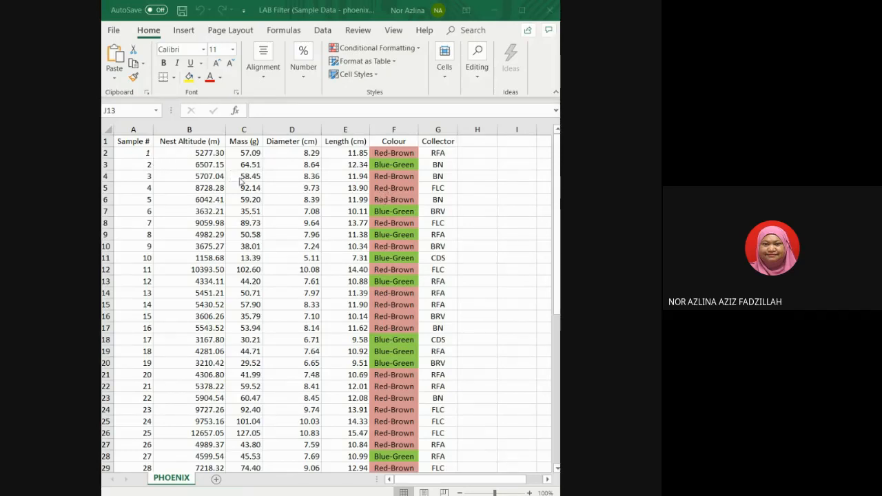
Fill the header row A1:G1 with yellow and make its text bold.
{"action": "left_click", "coordinate": [127, 143]}
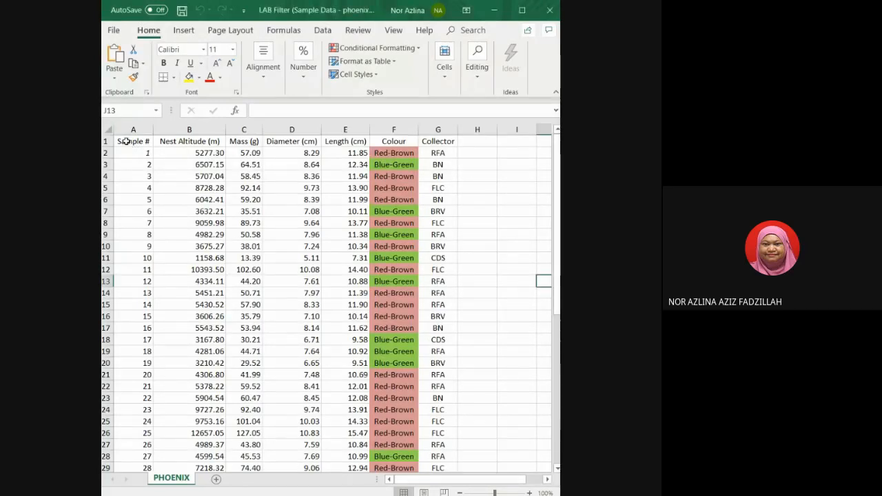
{"action": "left_click", "coordinate": [132, 140]}
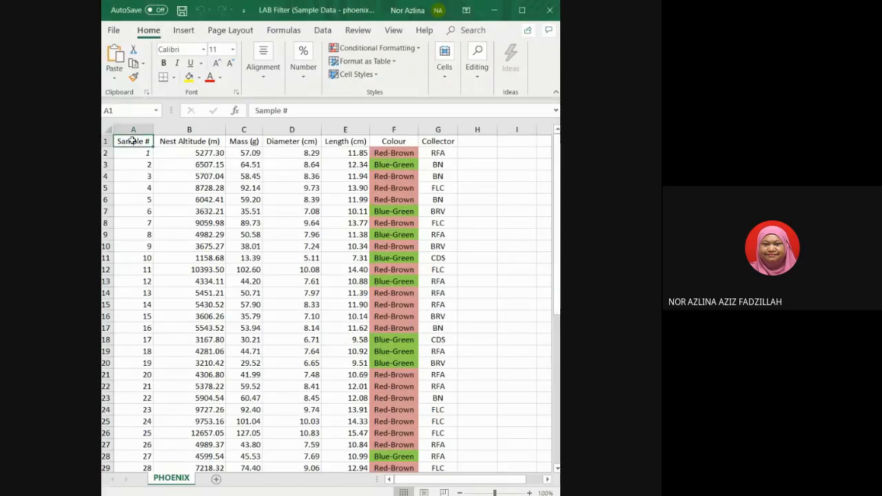
{"action": "left_click_drag", "start_coordinate": [132, 141], "coordinate": [432, 142]}
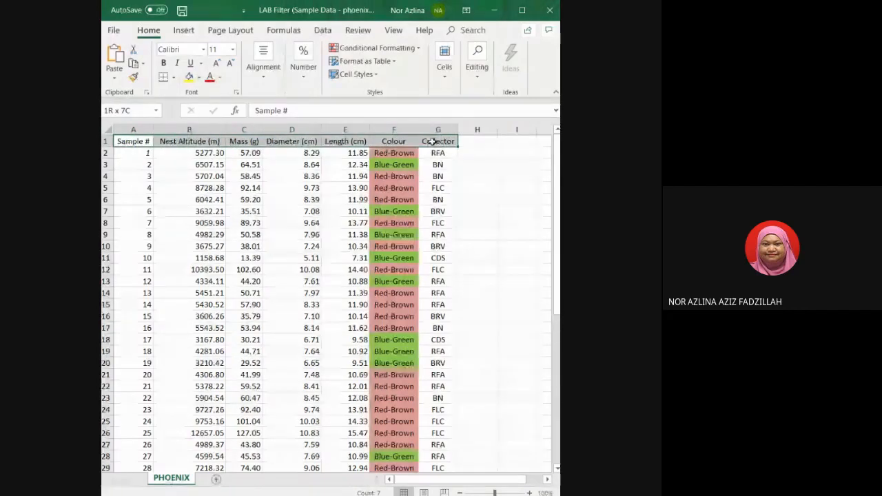
{"action": "left_click", "coordinate": [189, 77]}
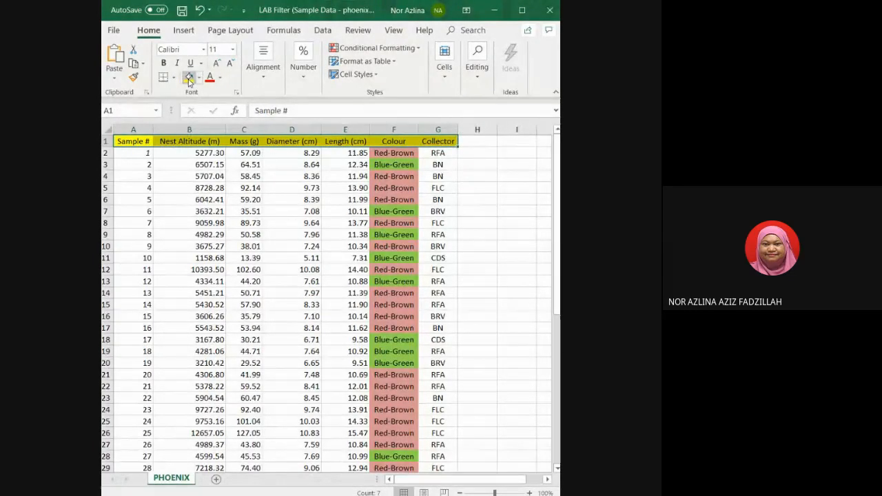
{"action": "left_click", "coordinate": [164, 63]}
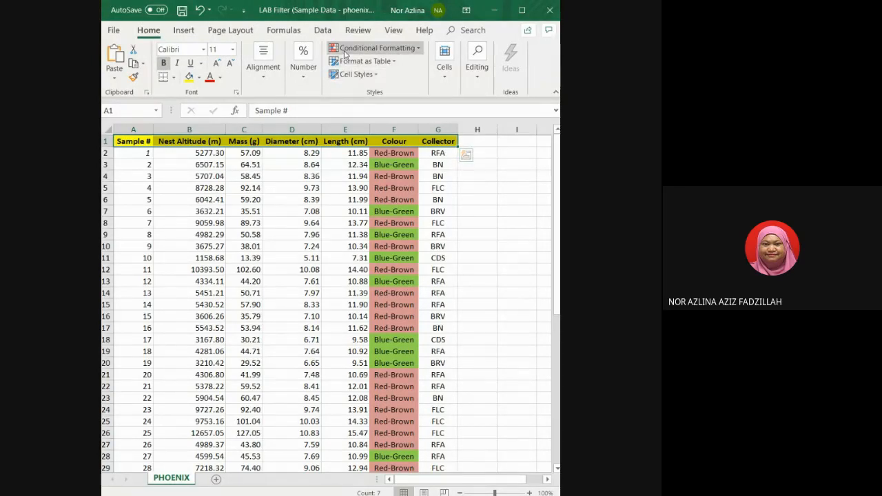
{"action": "left_click", "coordinate": [323, 32]}
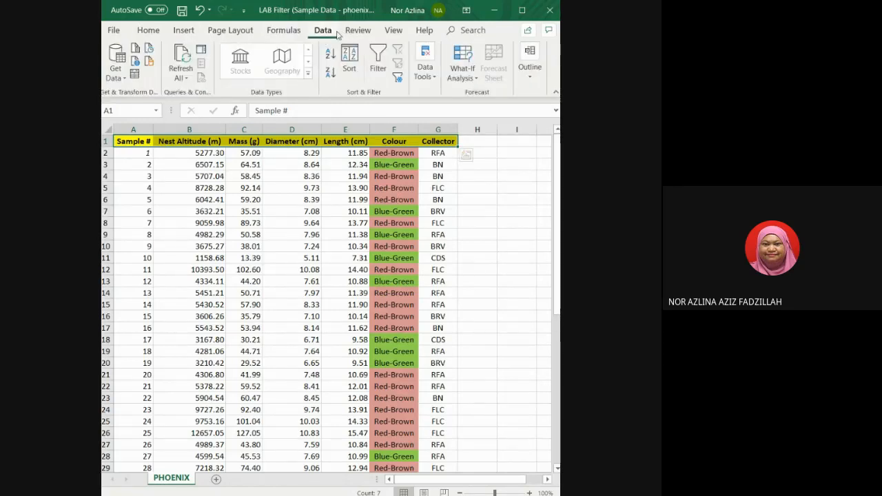
{"action": "left_click", "coordinate": [431, 87]}
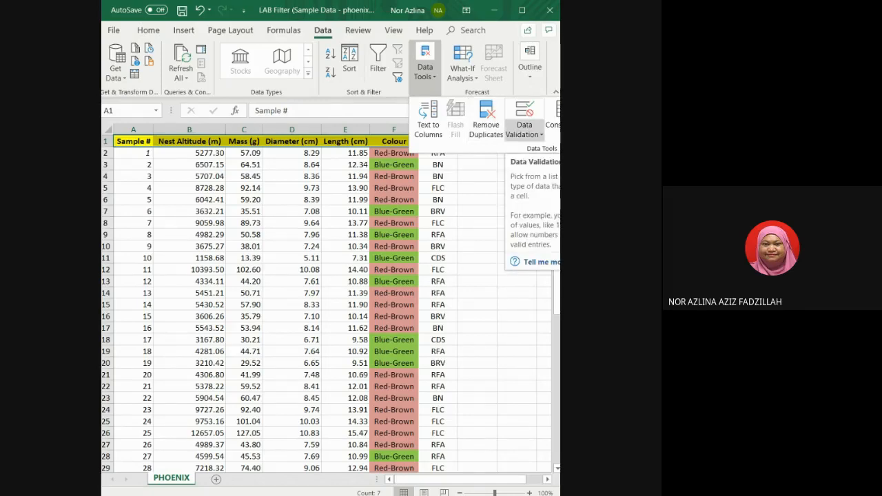
{"action": "left_click", "coordinate": [524, 130]}
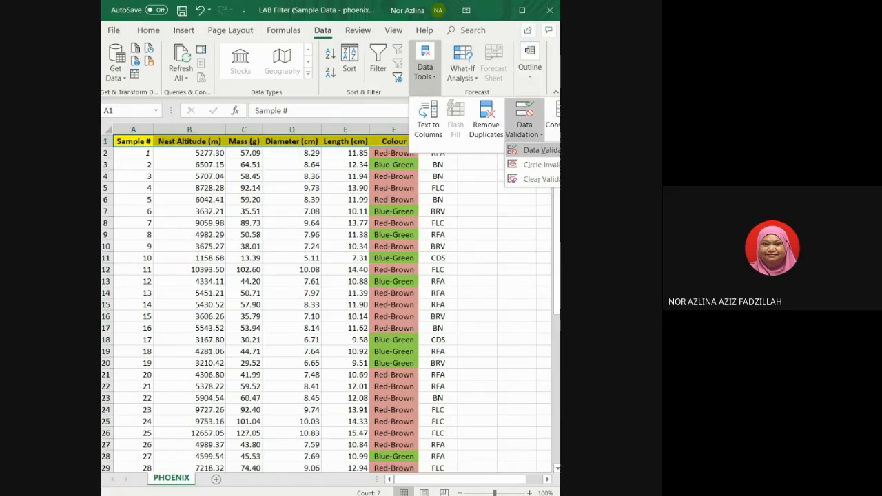
{"action": "left_click", "coordinate": [537, 150]}
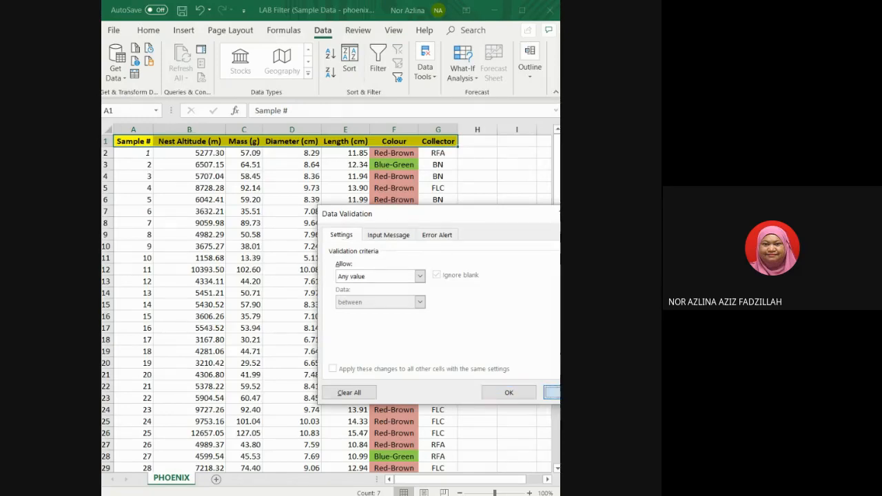
{"action": "left_click", "coordinate": [554, 392]}
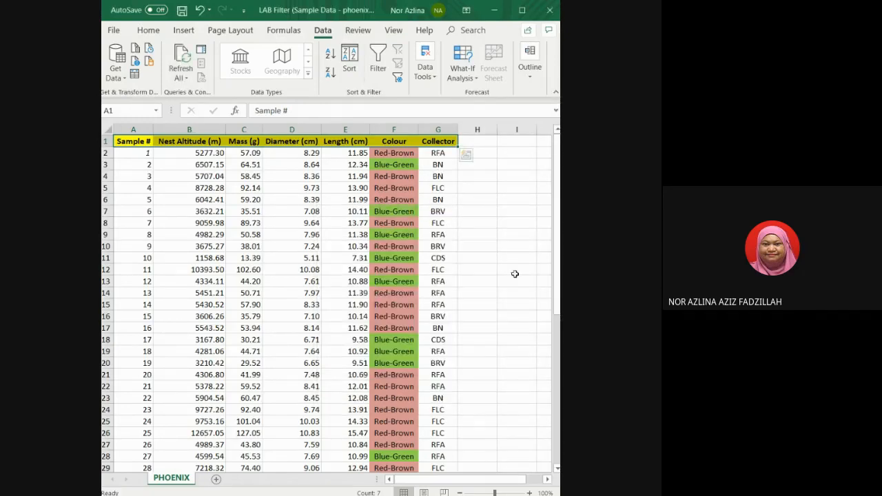
Select the Colour values in F2:F51 and review the column.
{"action": "left_click", "coordinate": [404, 153]}
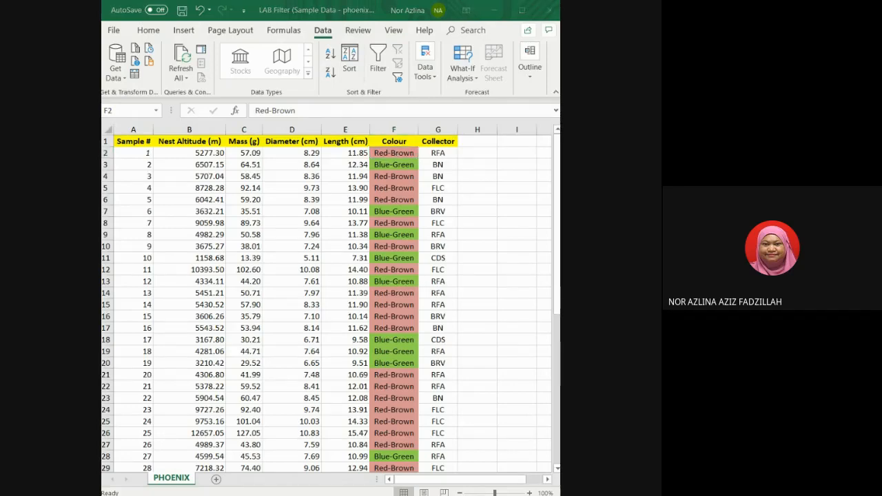
{"action": "left_click", "coordinate": [394, 153]}
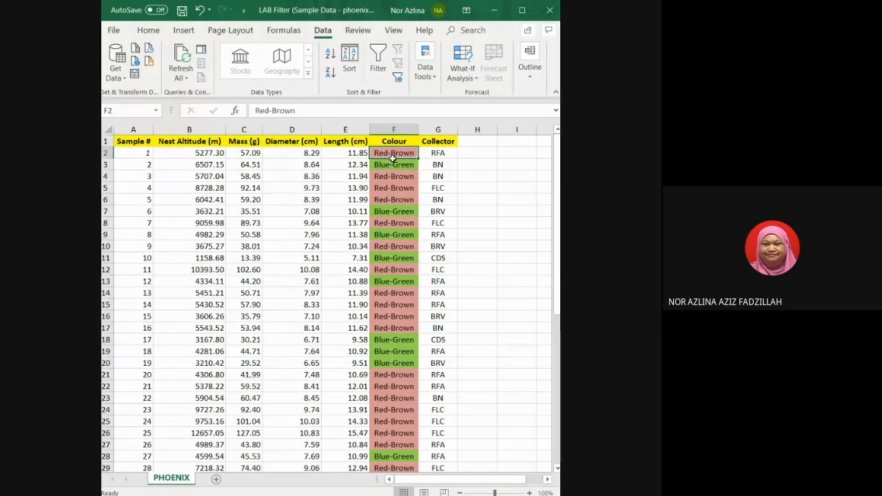
{"action": "left_click_drag", "start_coordinate": [392, 153], "coordinate": [394, 446]}
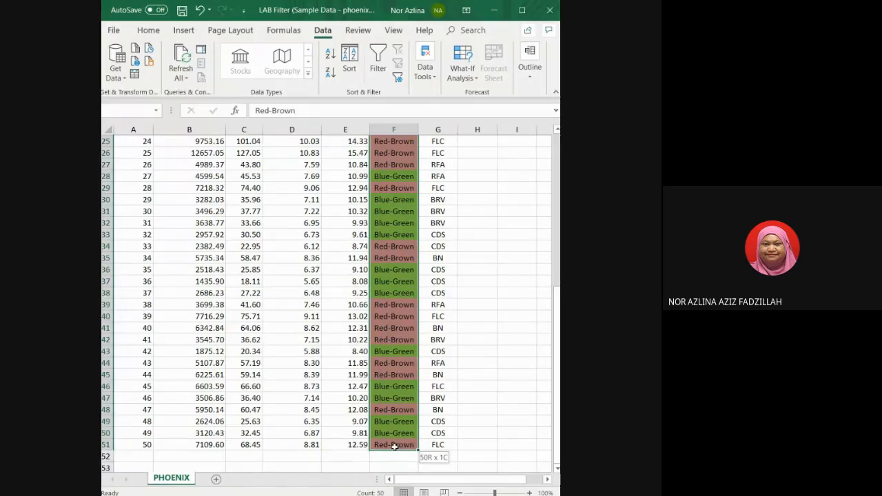
{"action": "left_click_drag", "start_coordinate": [394, 447], "coordinate": [395, 447]}
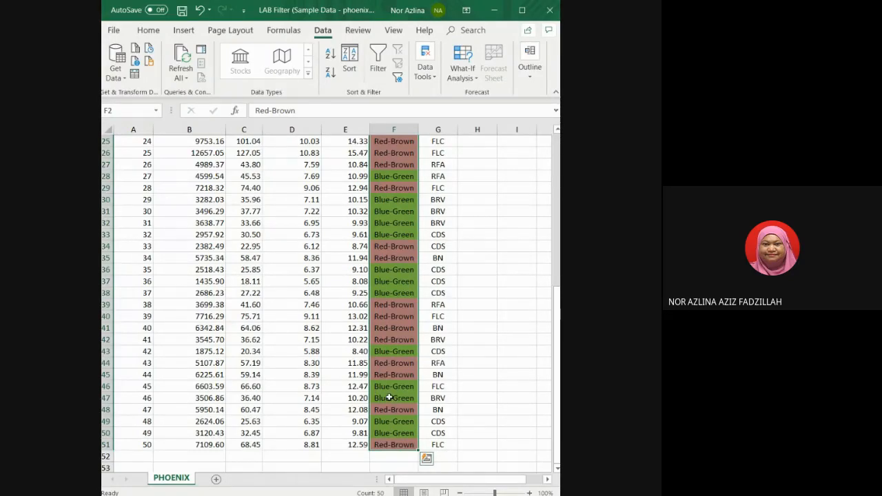
{"action": "scroll", "coordinate": [390, 398], "scroll_direction": "up", "scroll_amount": 6}
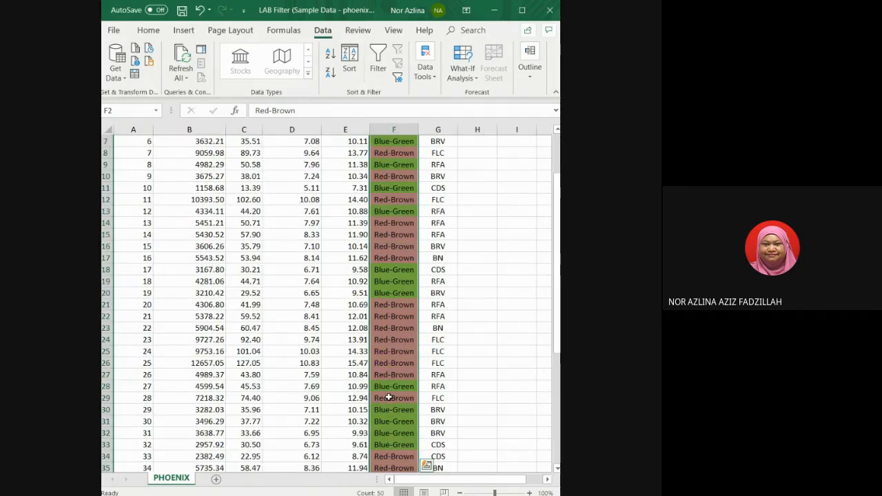
{"action": "scroll", "coordinate": [389, 398], "scroll_direction": "up", "scroll_amount": 2}
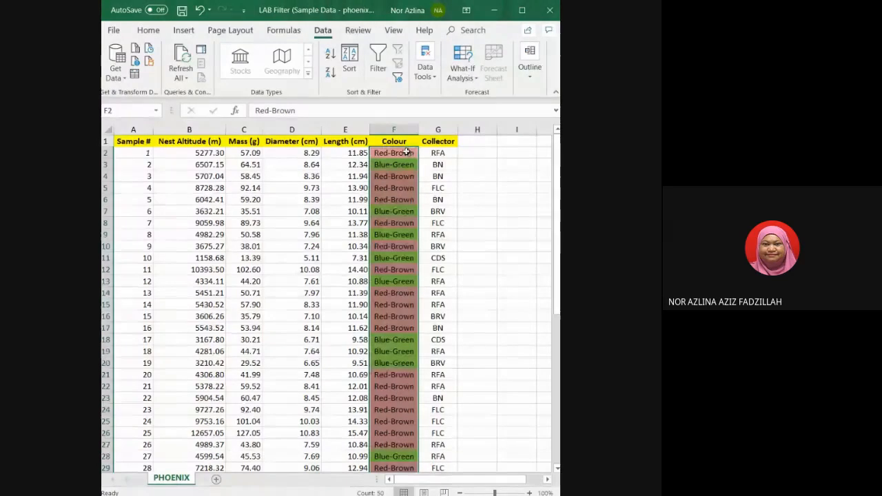
{"action": "left_click", "coordinate": [474, 177]}
Turn on filtering for the header row A1:G1.
{"action": "left_click_drag", "start_coordinate": [126, 141], "coordinate": [430, 146]}
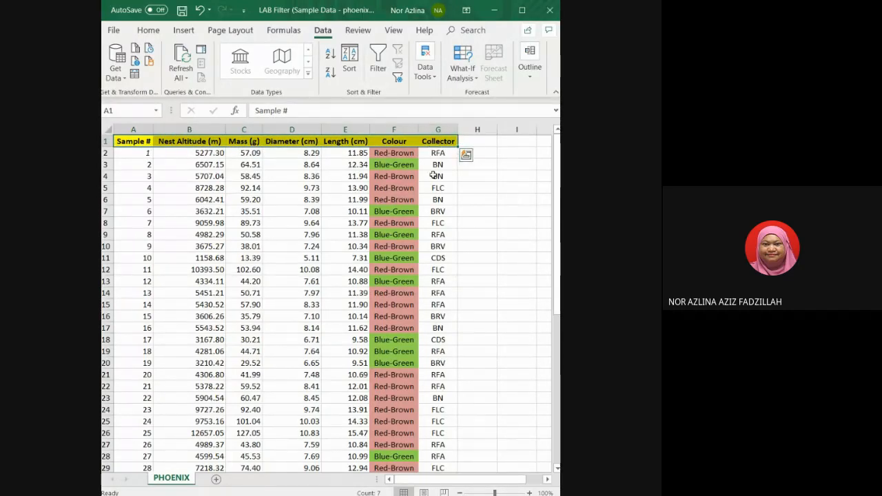
{"action": "left_click", "coordinate": [378, 72]}
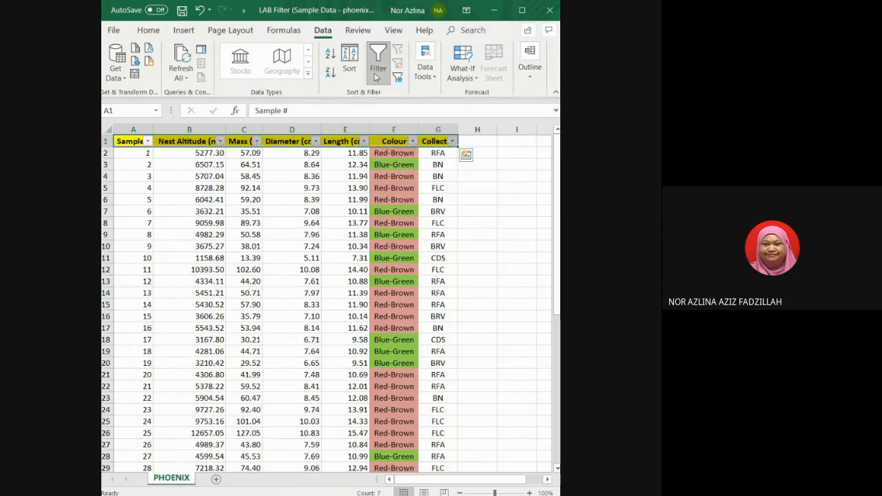
{"action": "left_click", "coordinate": [514, 213]}
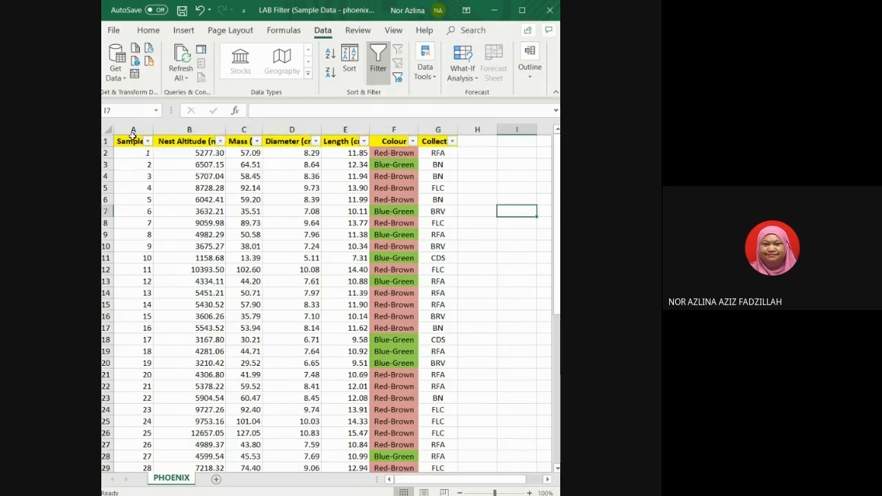
{"action": "left_click_drag", "start_coordinate": [131, 141], "coordinate": [451, 143]}
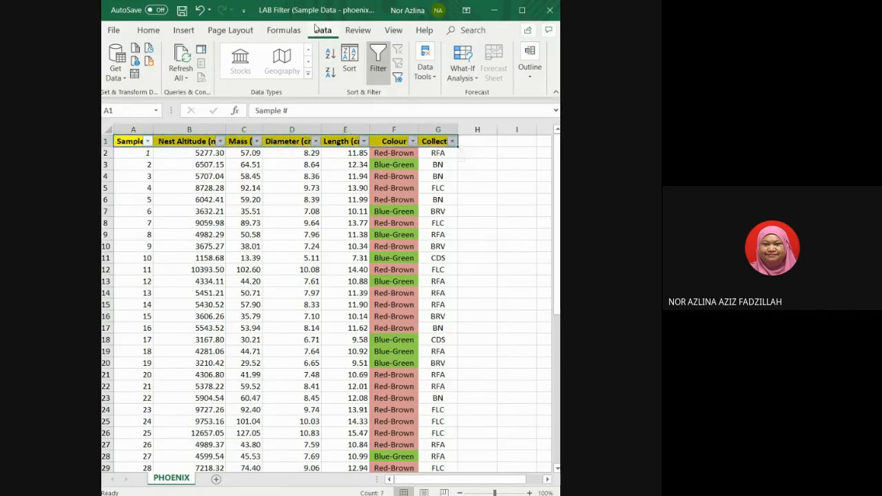
{"action": "left_click", "coordinate": [377, 73]}
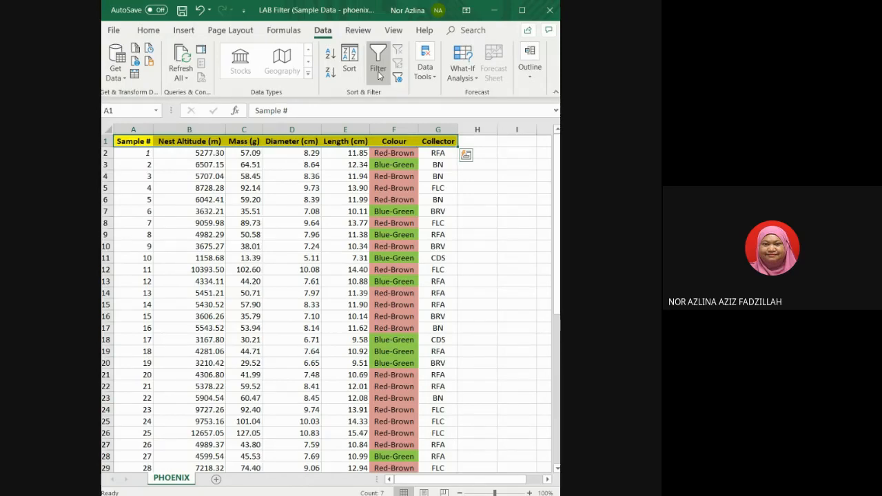
{"action": "left_click", "coordinate": [378, 76]}
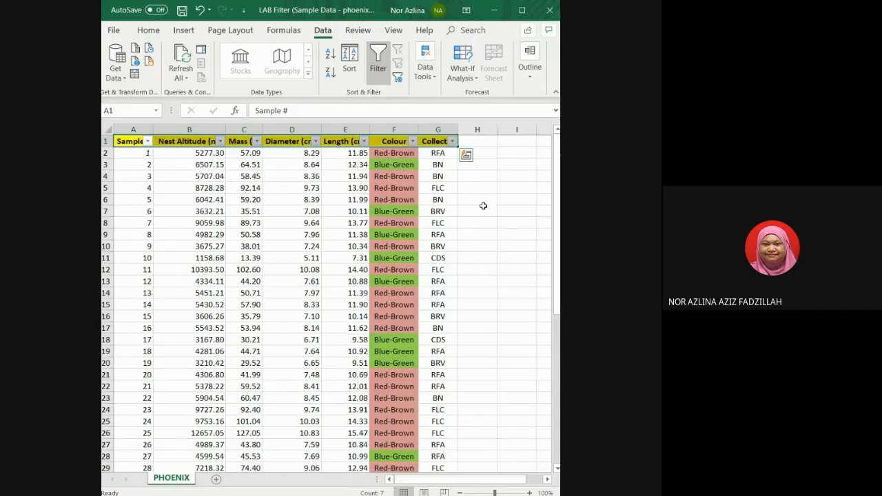
Enter the labels Color in I3 and Filtering in I2.
{"action": "left_click", "coordinate": [507, 166]}
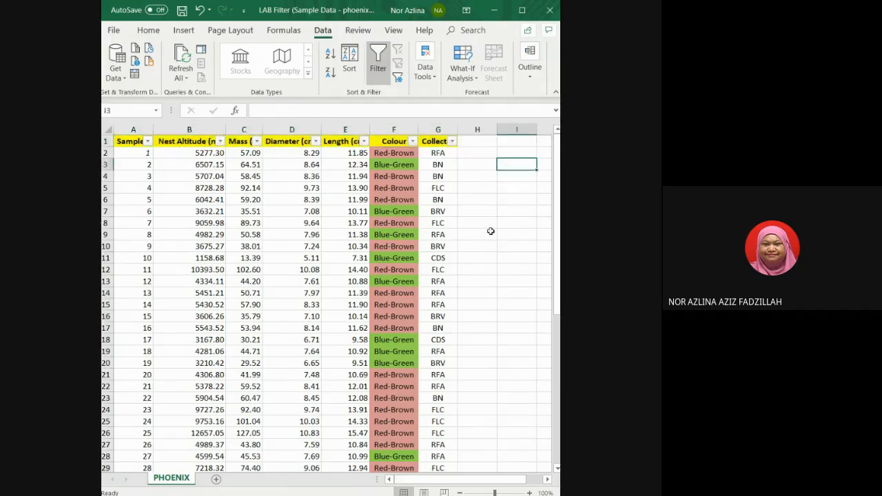
{"action": "type", "text": "C"}
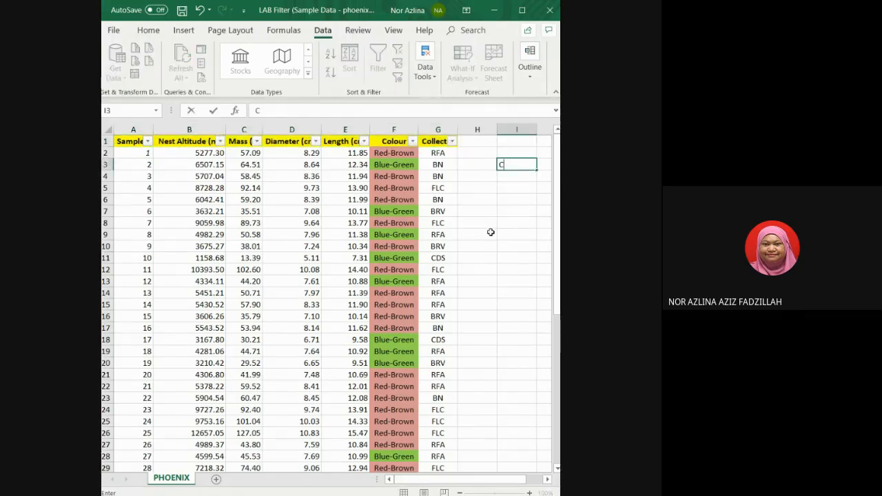
{"action": "type", "text": "olor"}
{"action": "left_click", "coordinate": [513, 154]}
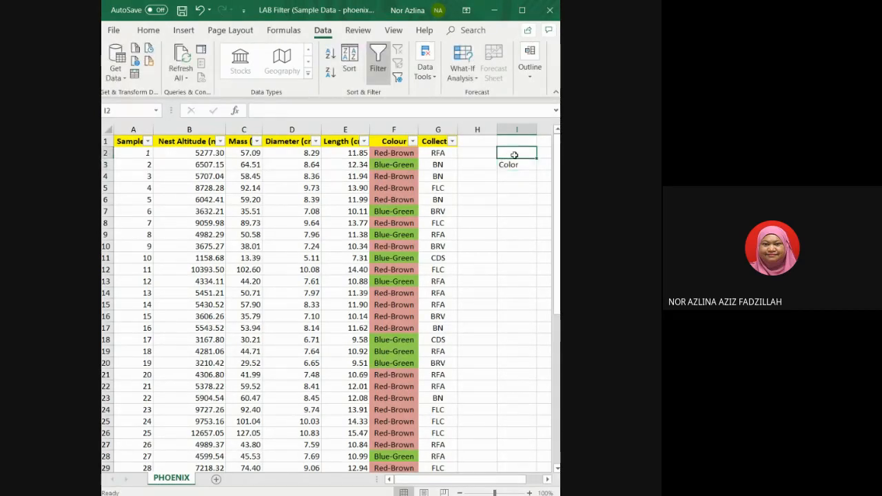
{"action": "type", "text": "Fi"}
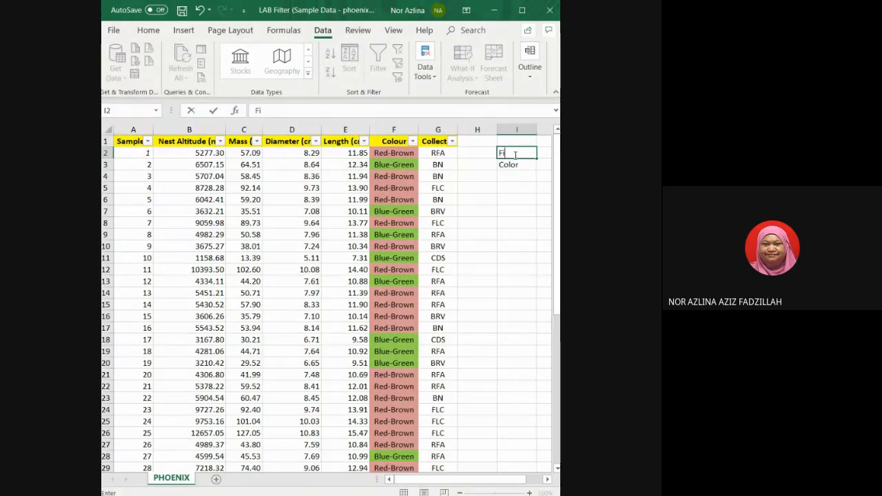
{"action": "type", "text": "ltering"}
{"action": "left_click", "coordinate": [515, 165]}
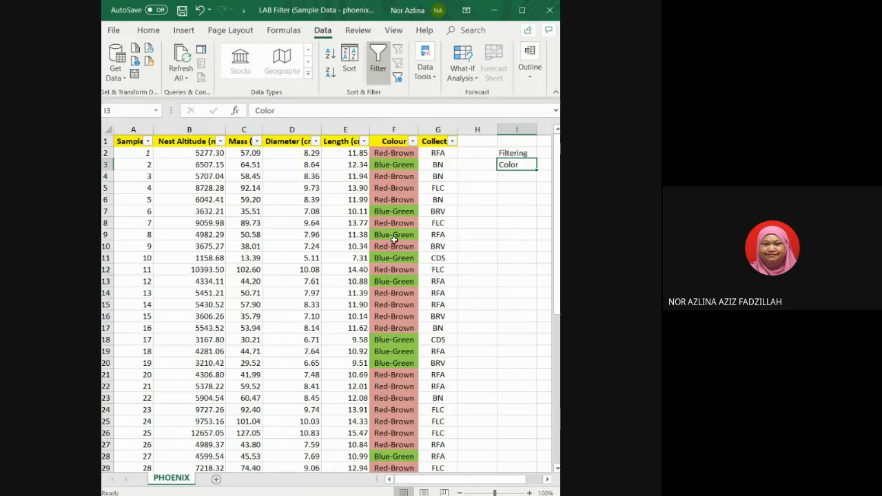
Filter the Colour column by the red-brown cell colour.
{"action": "left_click", "coordinate": [412, 142]}
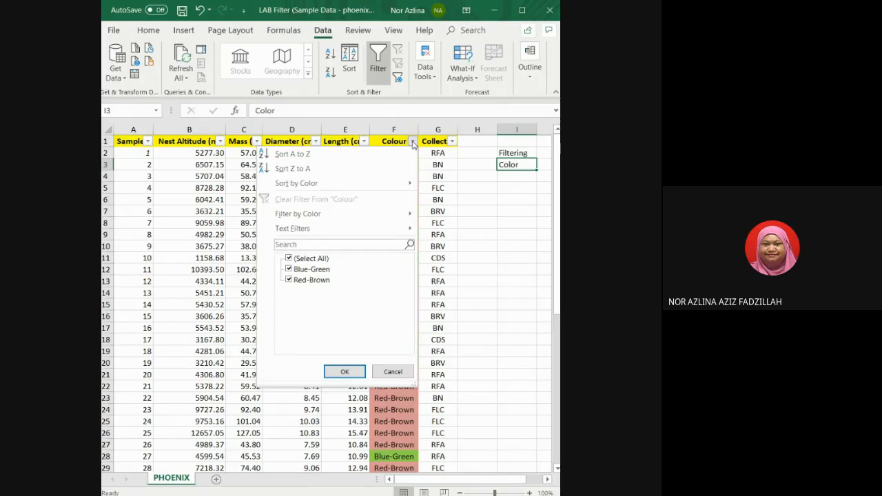
{"action": "mouse_move", "coordinate": [324, 214]}
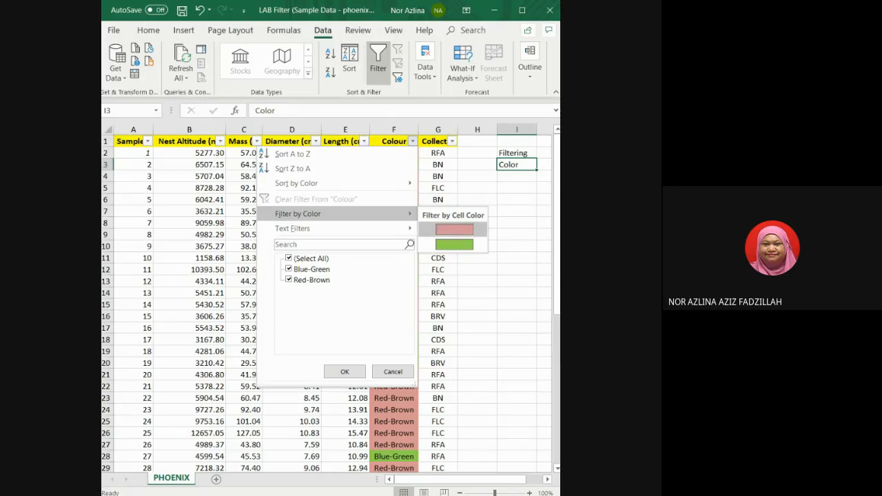
{"action": "left_click", "coordinate": [453, 232]}
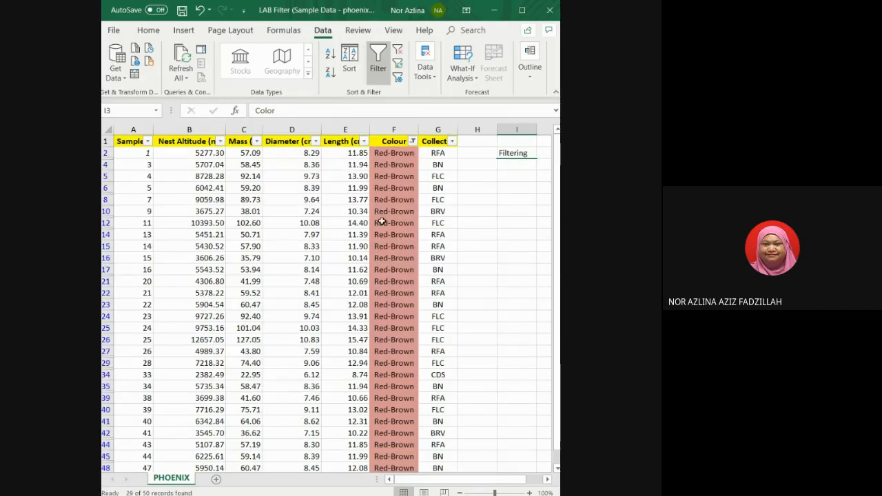
{"action": "scroll", "coordinate": [398, 325], "scroll_direction": "down", "scroll_amount": 2}
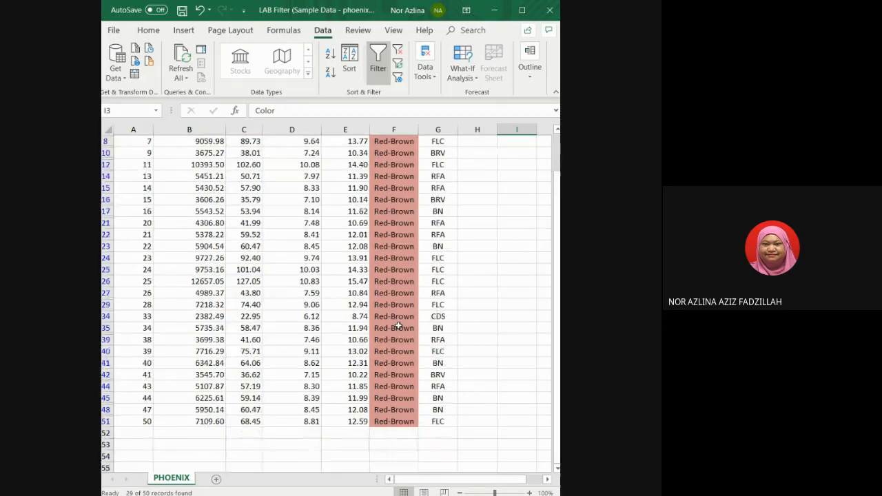
{"action": "scroll", "coordinate": [398, 325], "scroll_direction": "up", "scroll_amount": 2}
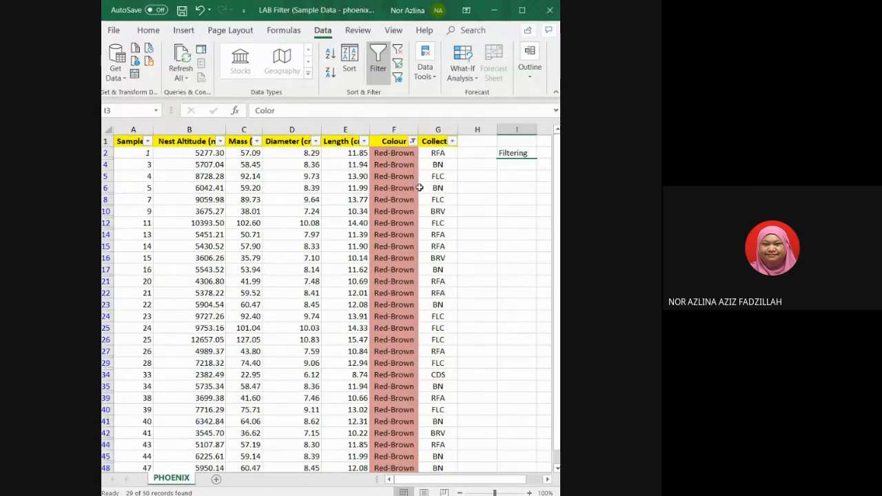
Change the Colour column filter to the green cell colour.
{"action": "left_click", "coordinate": [413, 141]}
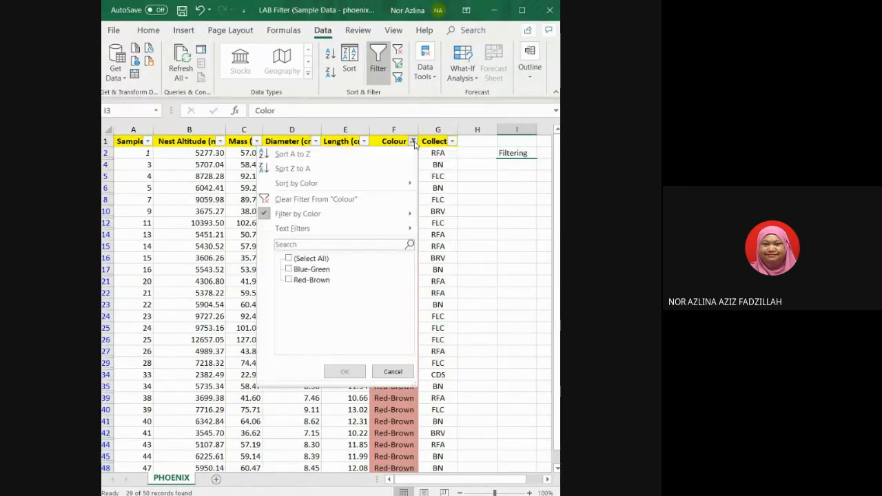
{"action": "mouse_move", "coordinate": [386, 213]}
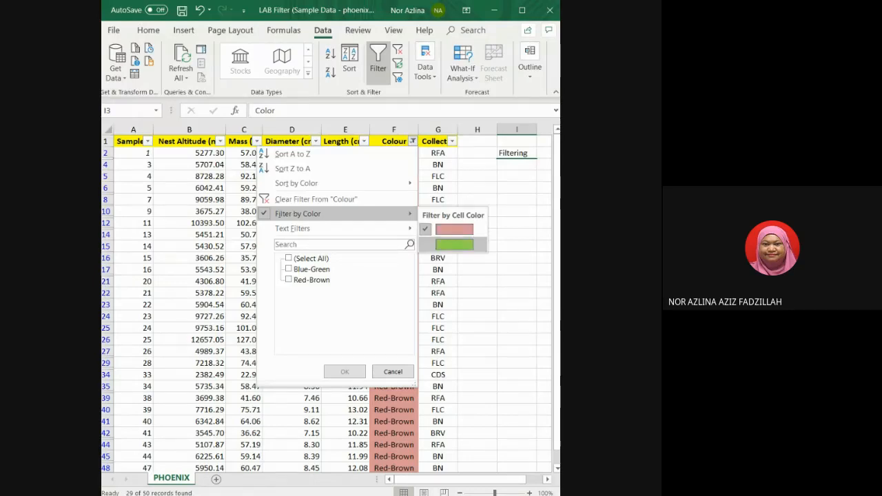
{"action": "left_click", "coordinate": [454, 244]}
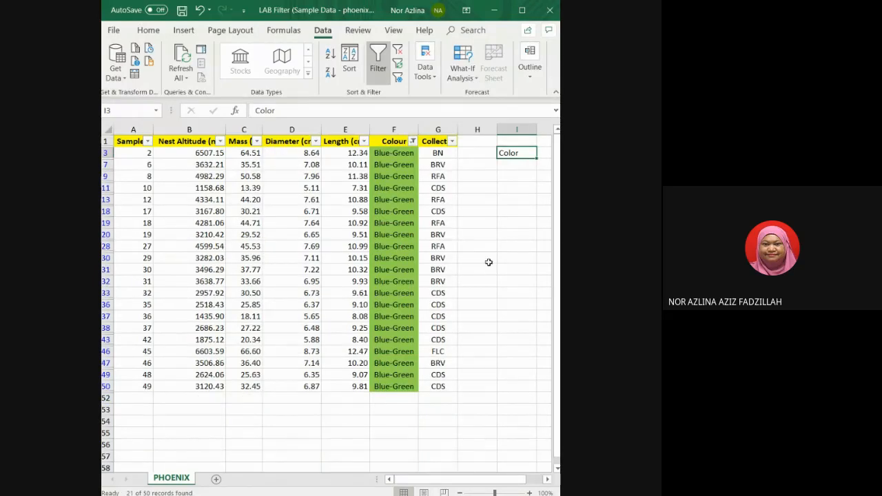
Filter the Colour column to show only the Blue-Green values.
{"action": "left_click", "coordinate": [413, 141]}
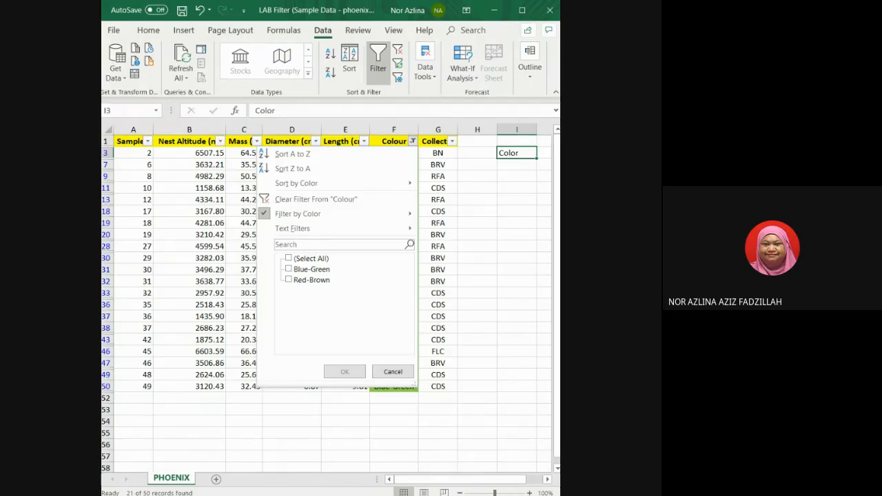
{"action": "left_click", "coordinate": [289, 268]}
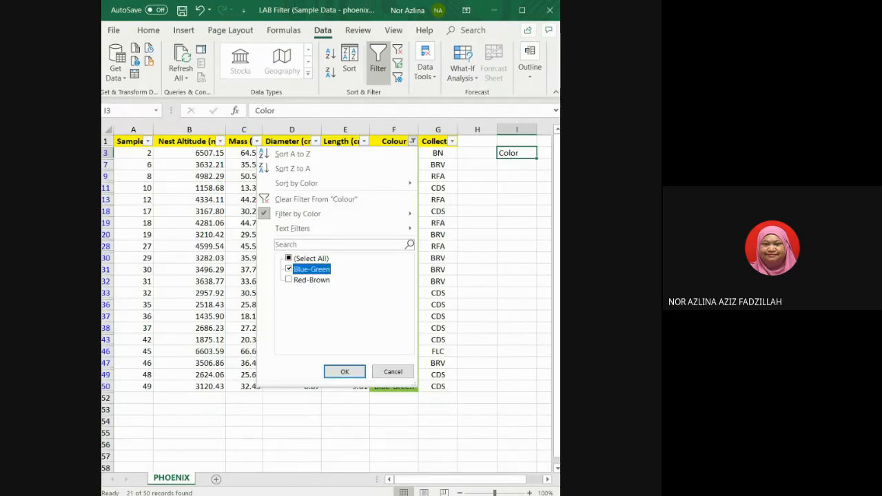
{"action": "left_click", "coordinate": [344, 371]}
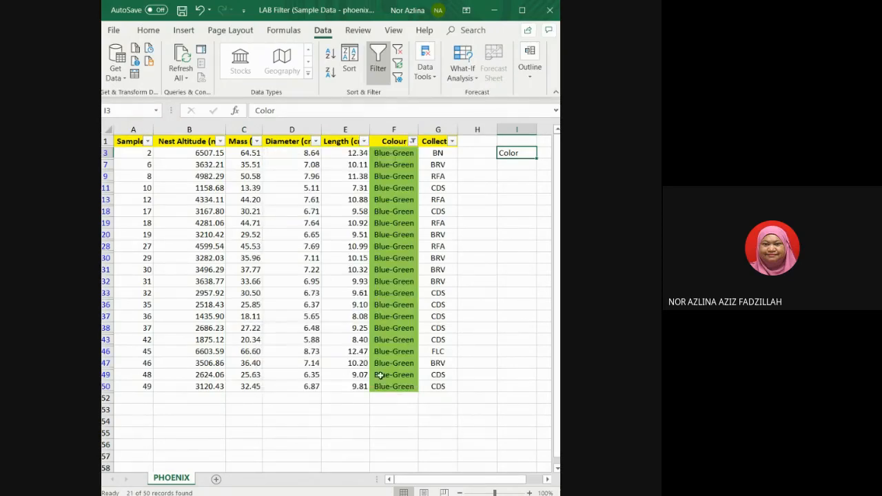
Enter the label Text in cell I7.
{"action": "scroll", "coordinate": [392, 376], "scroll_direction": "down", "scroll_amount": 1}
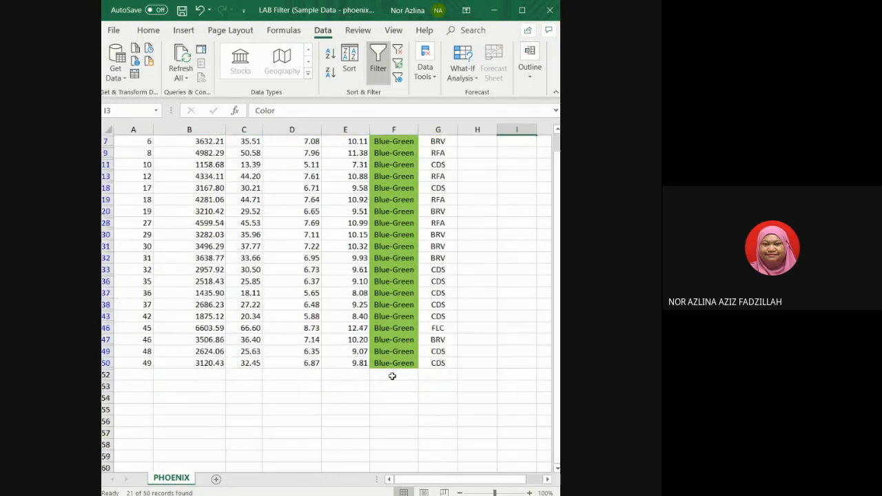
{"action": "scroll", "coordinate": [392, 376], "scroll_direction": "up", "scroll_amount": 1}
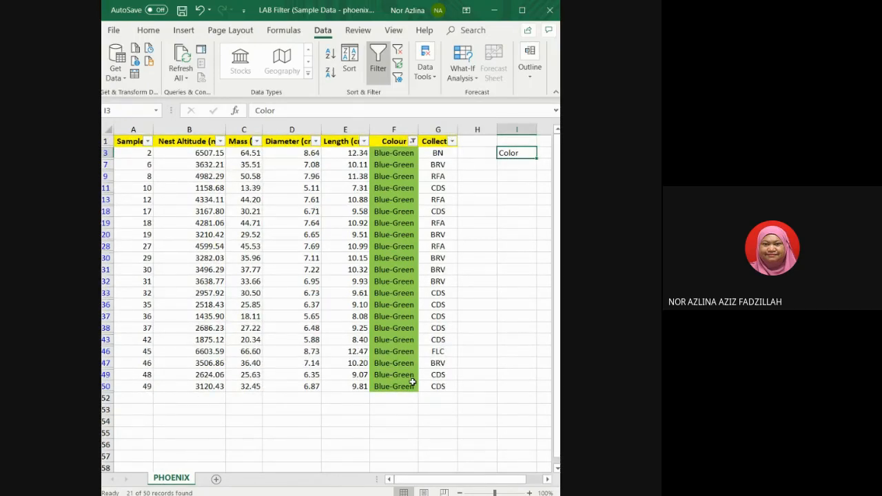
{"action": "left_click", "coordinate": [509, 240]}
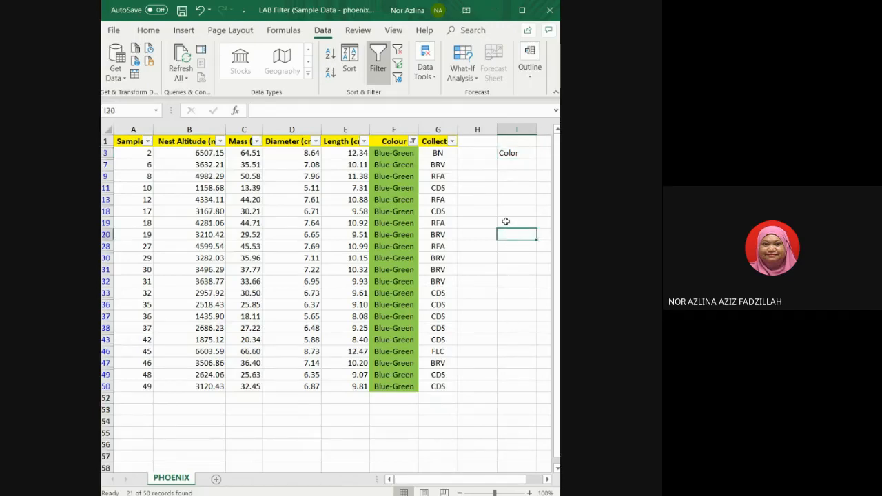
{"action": "left_click", "coordinate": [517, 166]}
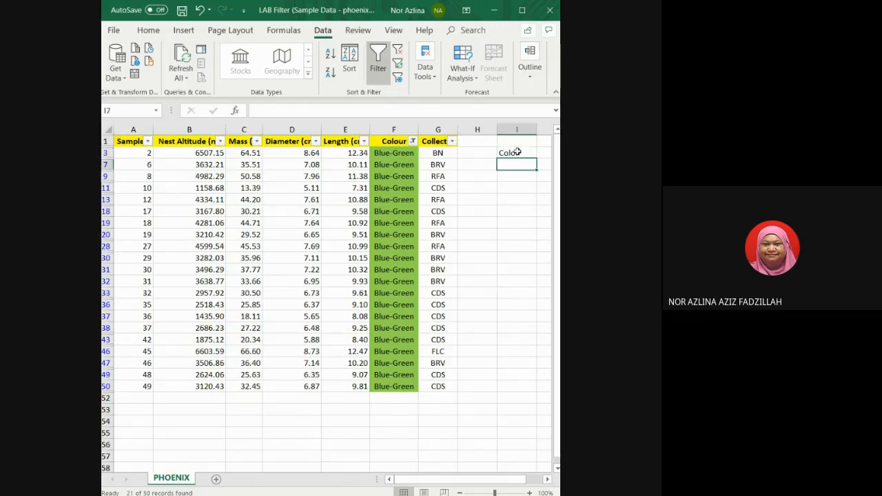
{"action": "left_click", "coordinate": [514, 147]}
{"action": "left_click", "coordinate": [483, 178]}
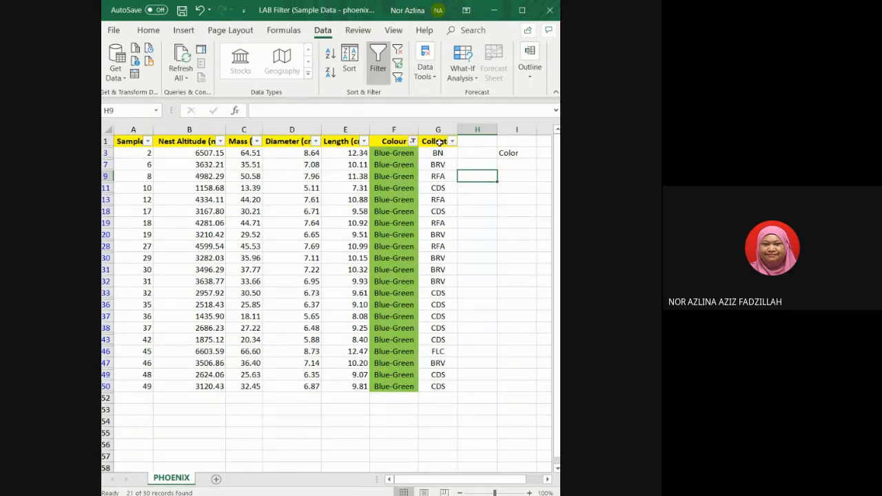
{"action": "left_click", "coordinate": [522, 164]}
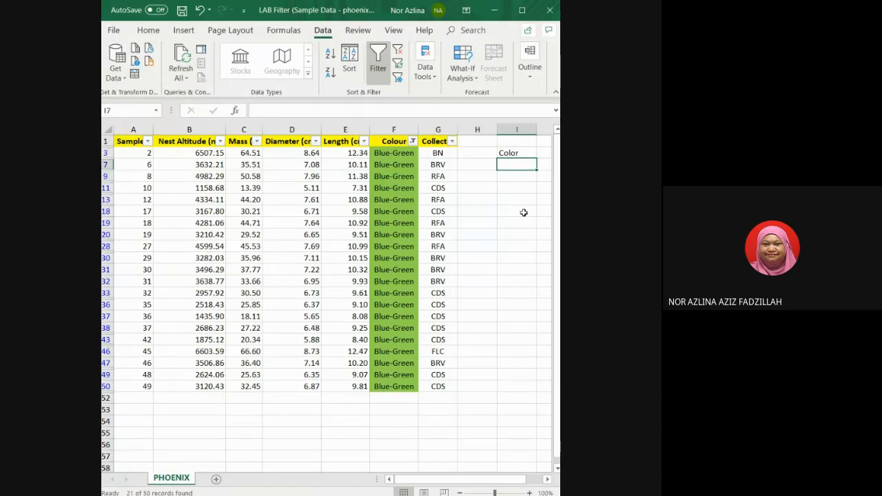
{"action": "type", "text": "Text"}
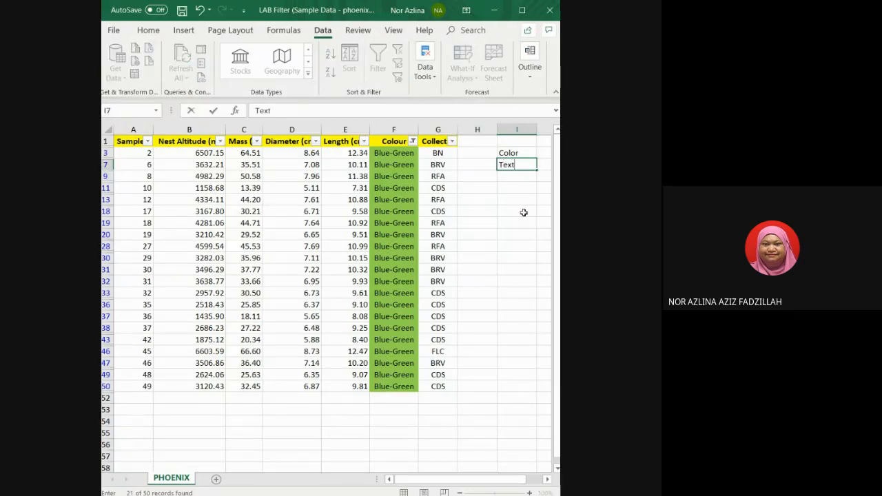
{"action": "left_click", "coordinate": [524, 175]}
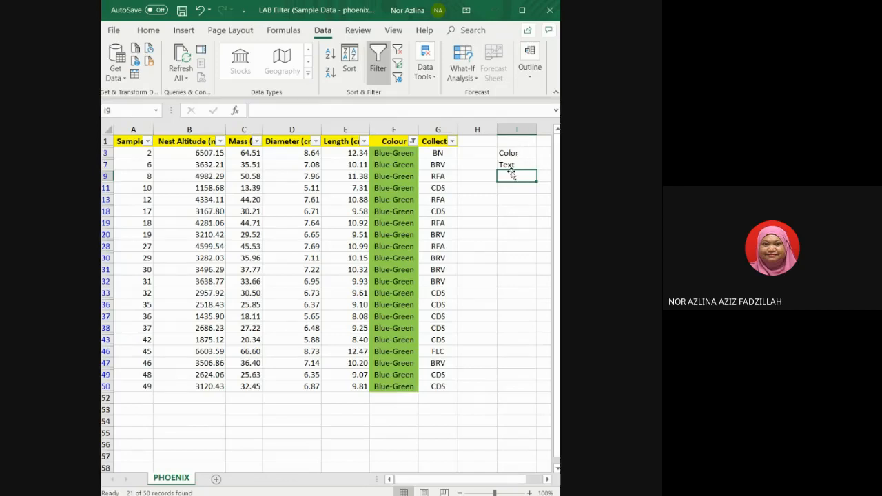
Clear the filter from the Colour column.
{"action": "left_click", "coordinate": [453, 155]}
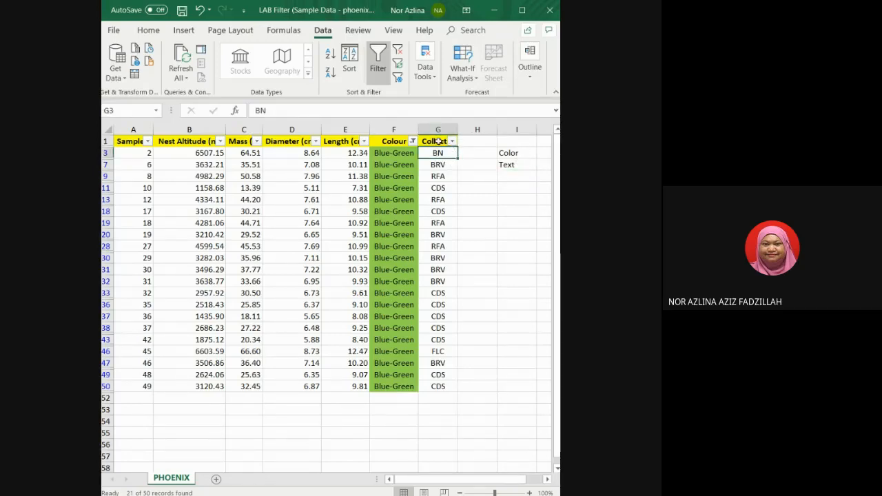
{"action": "left_click", "coordinate": [457, 144]}
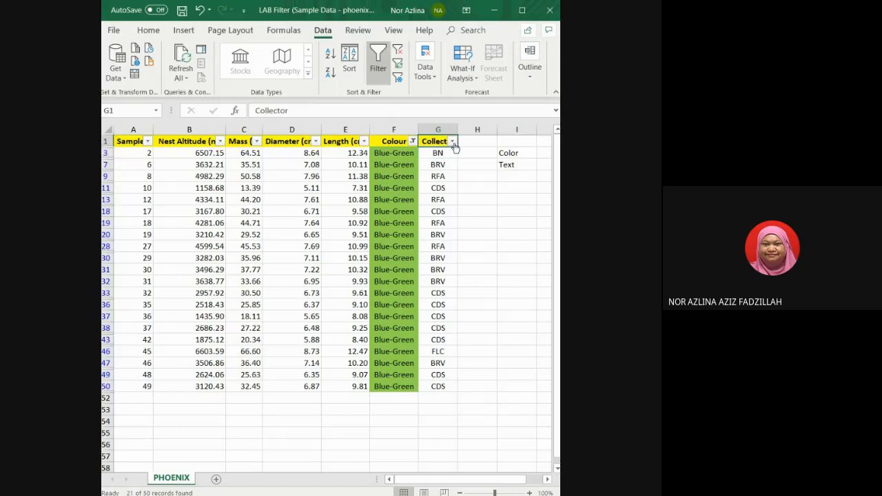
{"action": "left_click", "coordinate": [412, 142]}
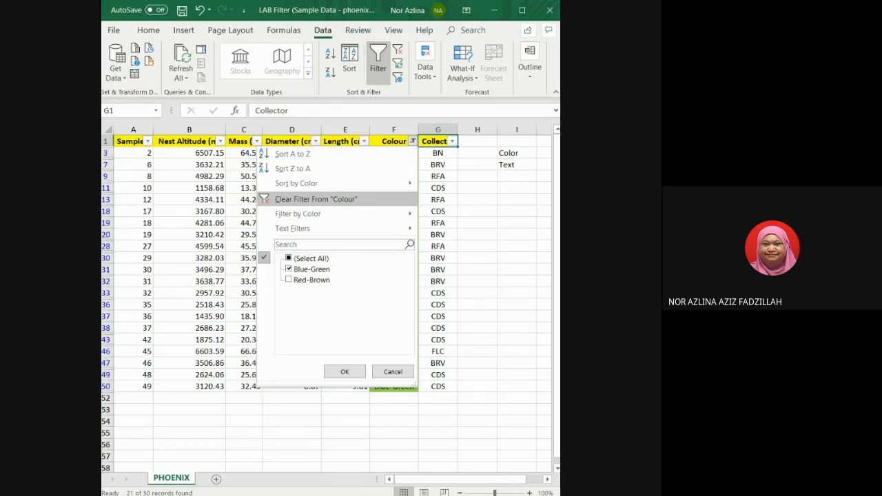
{"action": "left_click", "coordinate": [377, 200]}
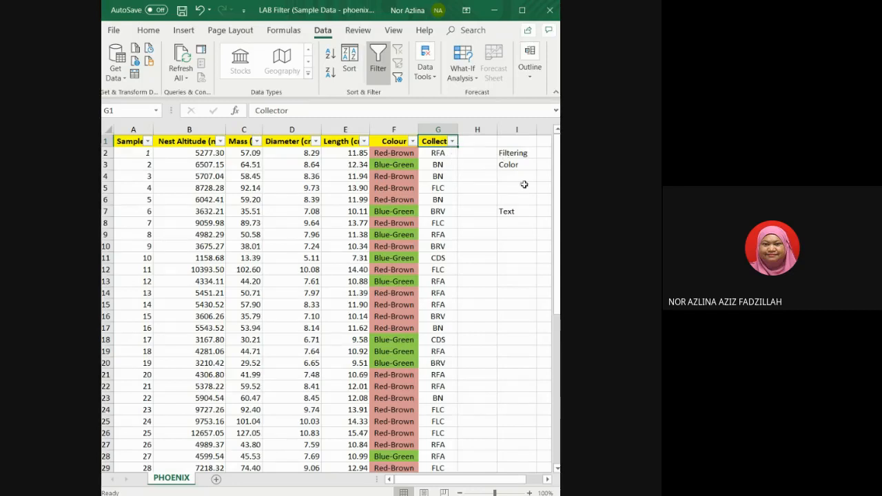
Filter the Collector column to show only BN.
{"action": "left_click", "coordinate": [452, 141]}
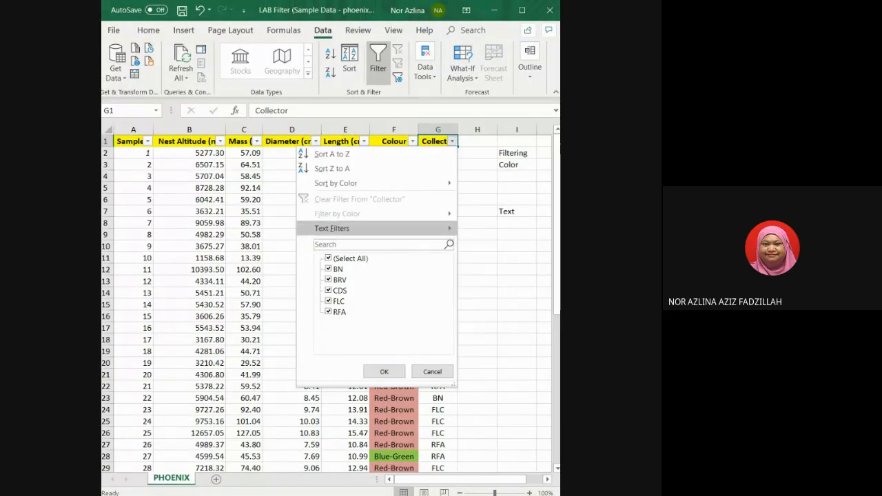
{"action": "mouse_move", "coordinate": [335, 228]}
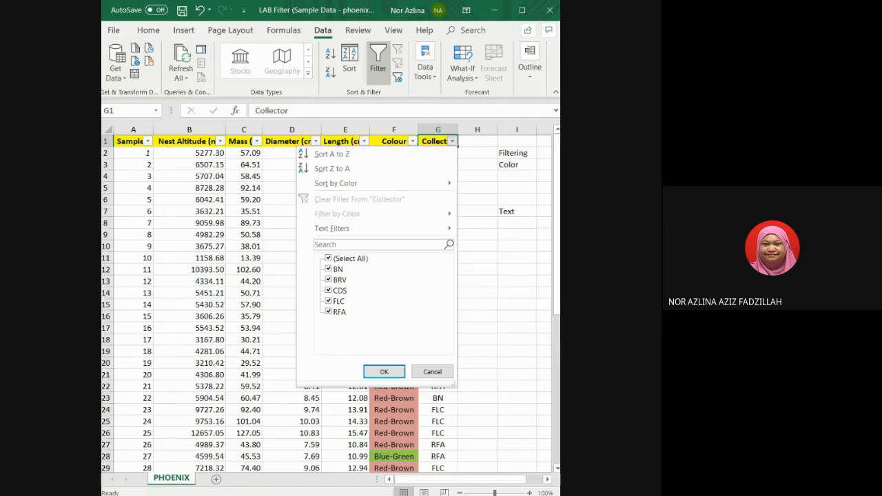
{"action": "left_click", "coordinate": [329, 259]}
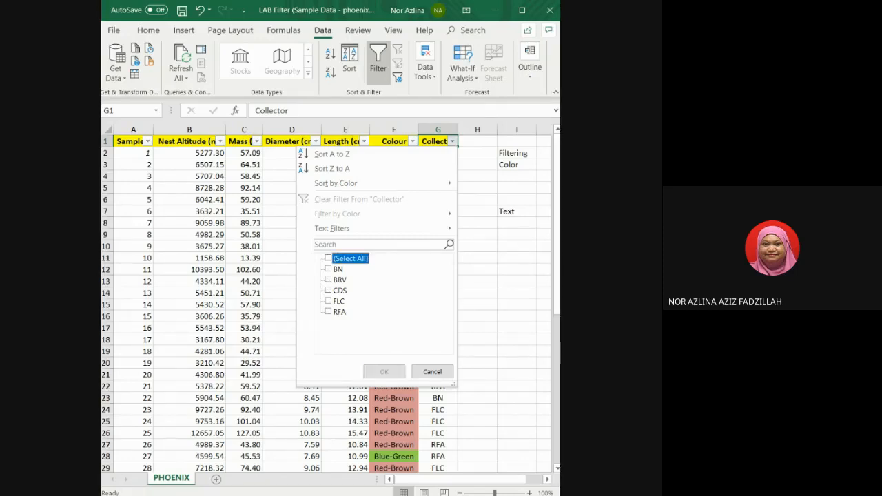
{"action": "left_click", "coordinate": [329, 268]}
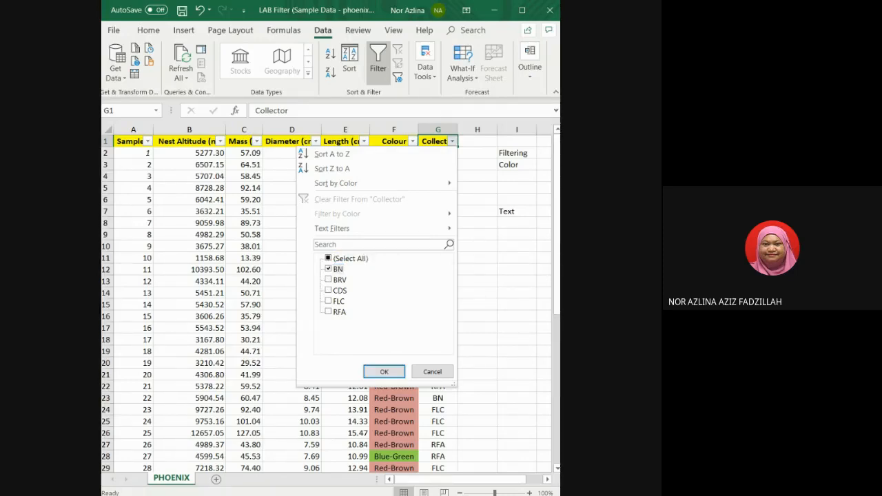
{"action": "left_click", "coordinate": [382, 372]}
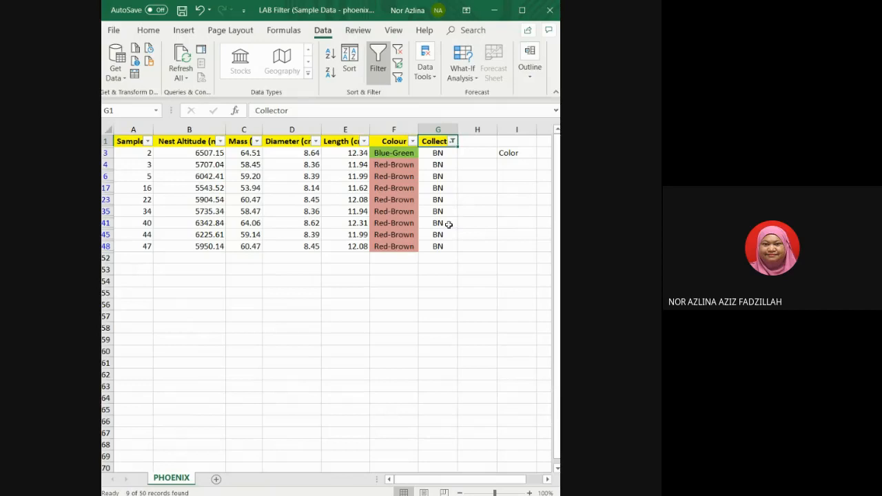
Add CDS to the Collector column's filter alongside BN.
{"action": "left_click", "coordinate": [453, 142]}
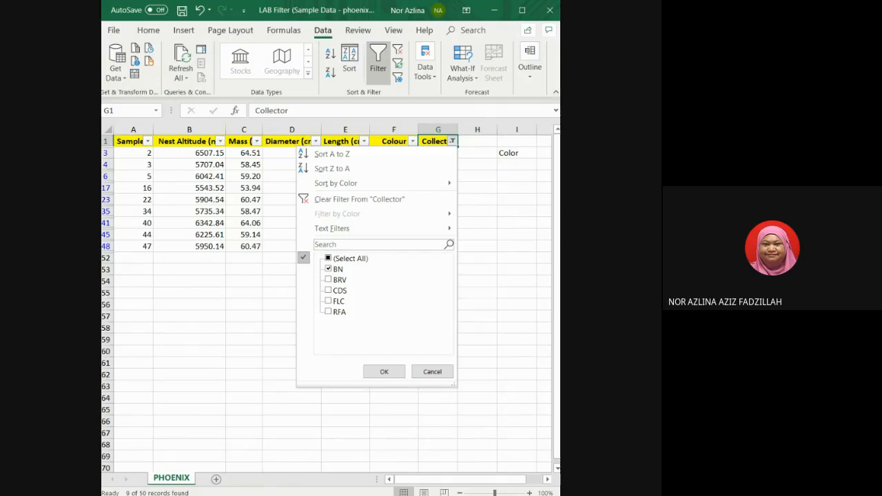
{"action": "left_click", "coordinate": [336, 291]}
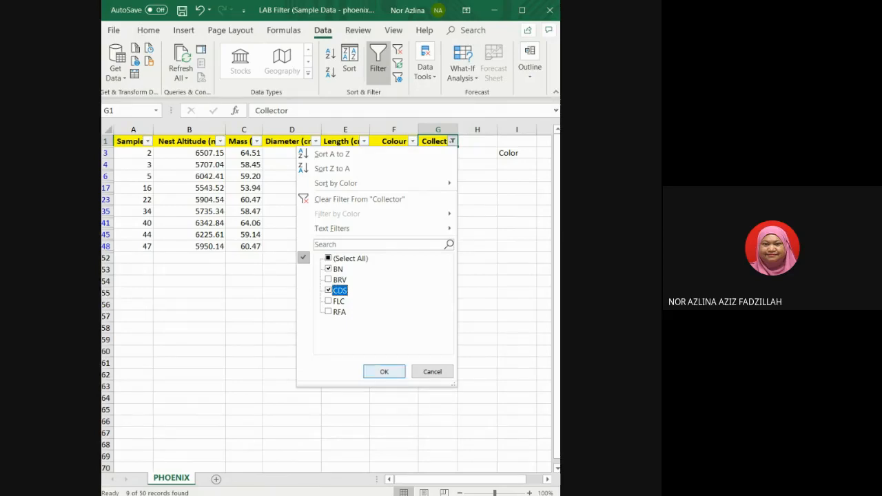
{"action": "left_click", "coordinate": [384, 371]}
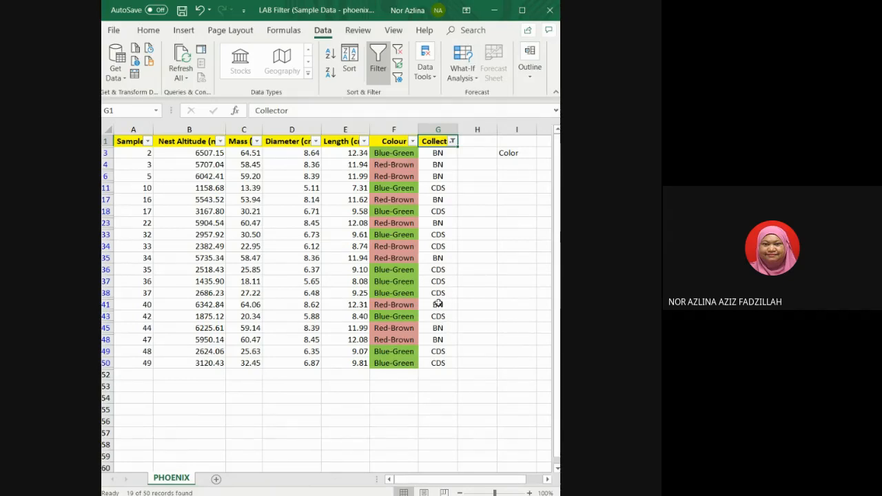
Clear the Collector filter, then apply a text filter showing Collector values that begin with R.
{"action": "left_click", "coordinate": [453, 141]}
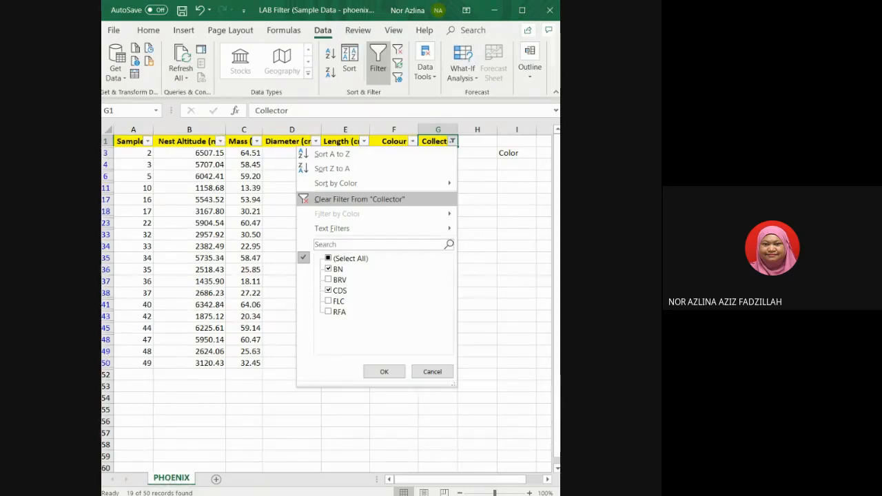
{"action": "left_click", "coordinate": [434, 199]}
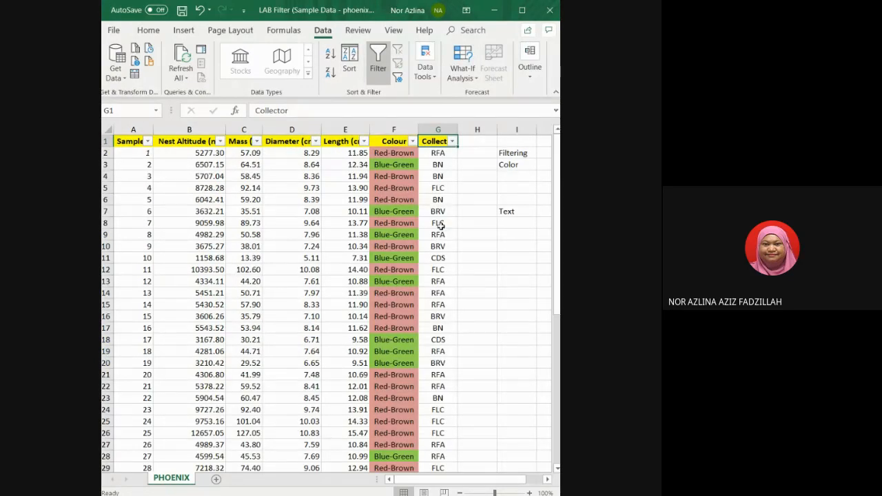
{"action": "left_click", "coordinate": [452, 142]}
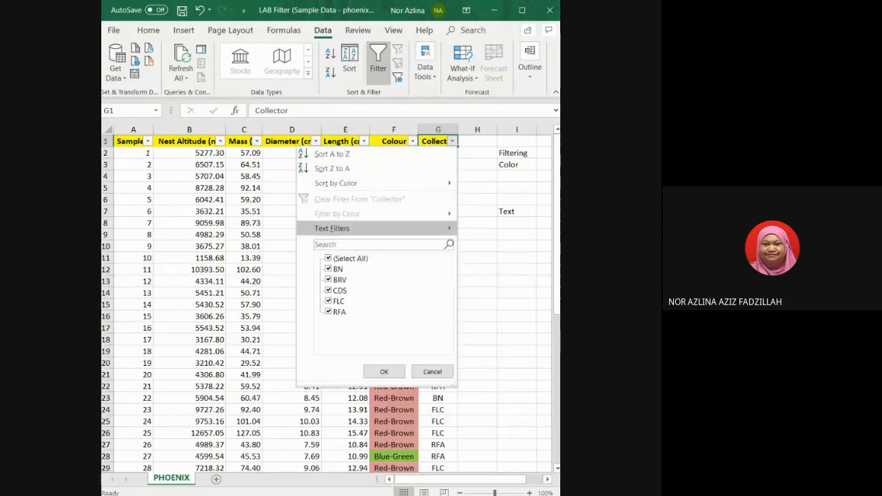
{"action": "mouse_move", "coordinate": [337, 228]}
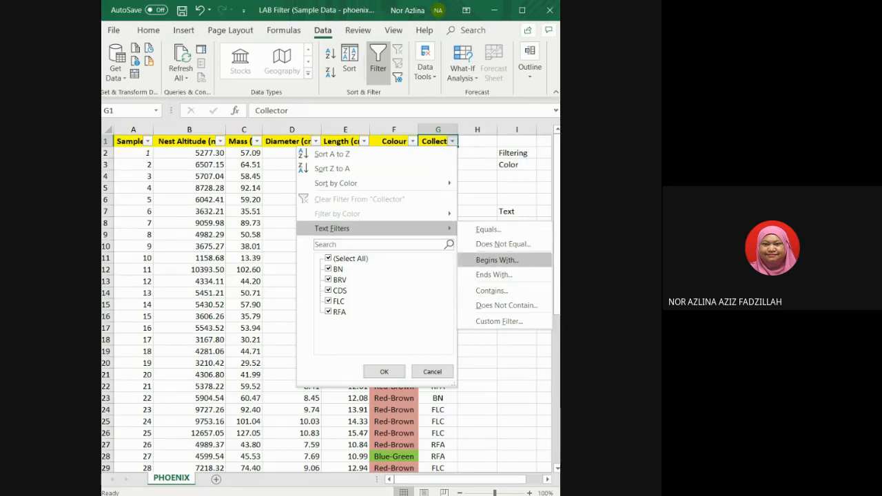
{"action": "key", "text": "Return"}
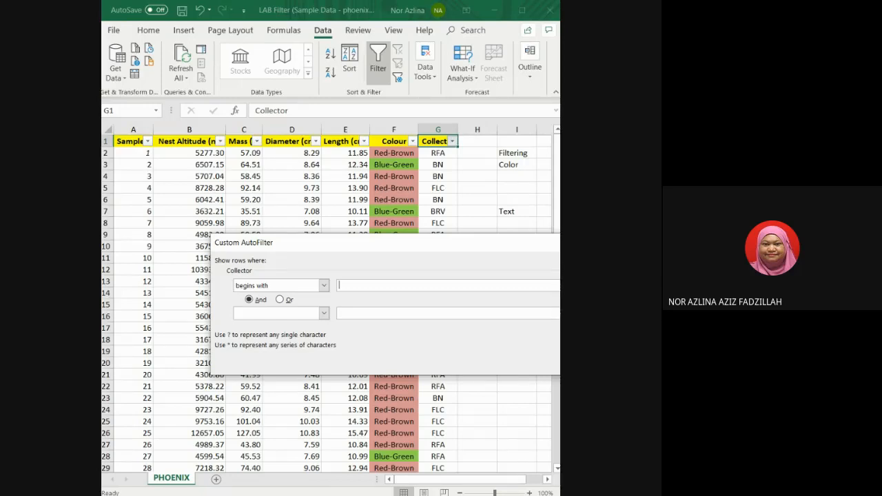
{"action": "type", "text": "R"}
{"action": "key", "text": "Return"}
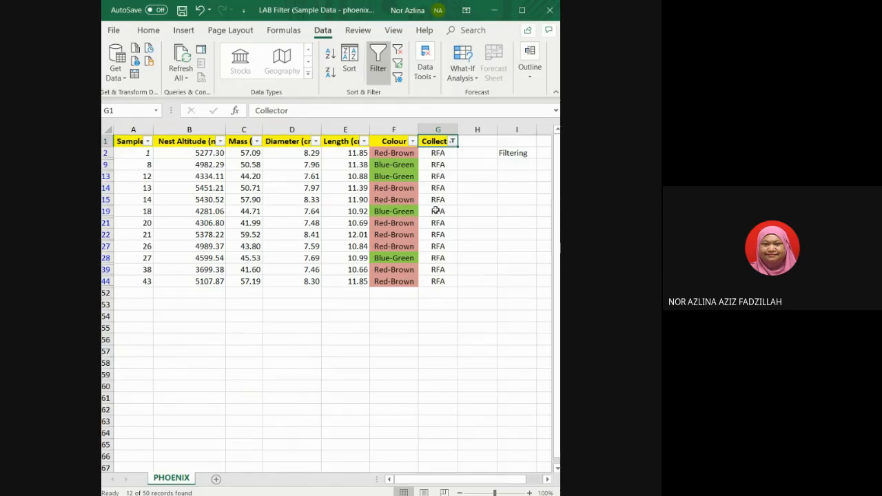
Clear the text filter from the Collector column.
{"action": "left_click", "coordinate": [451, 141]}
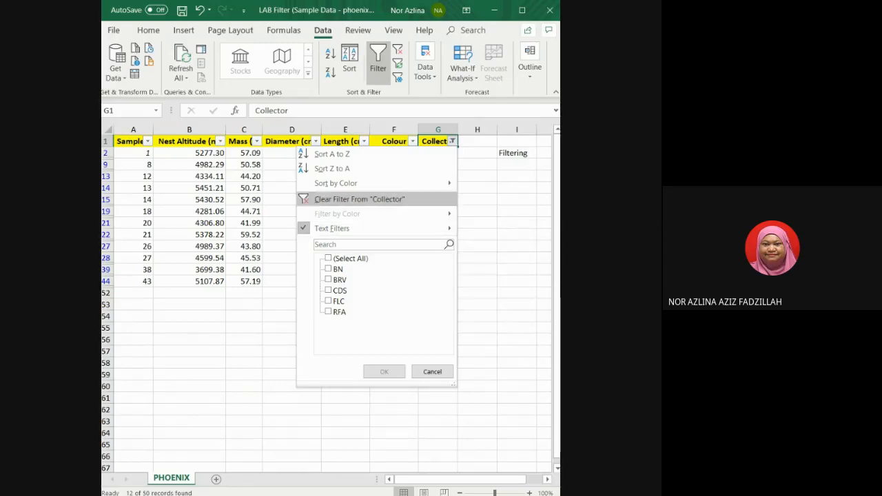
{"action": "left_click", "coordinate": [361, 199]}
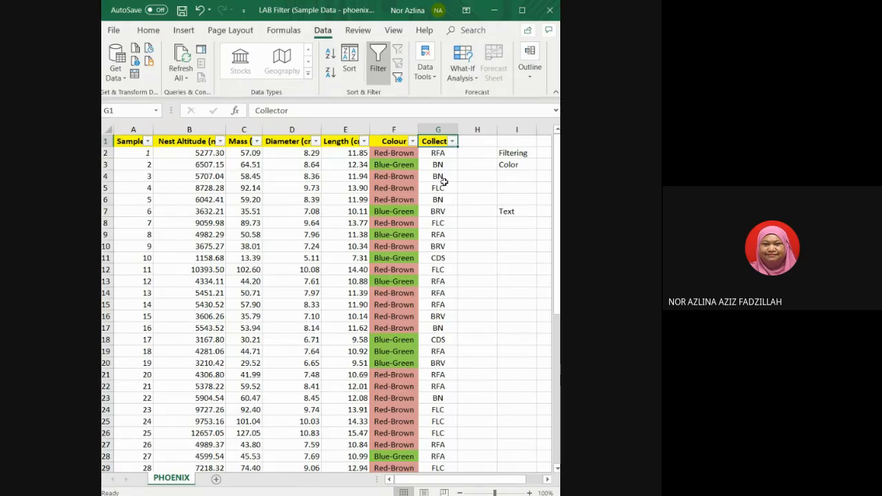
{"action": "left_click", "coordinate": [452, 141]}
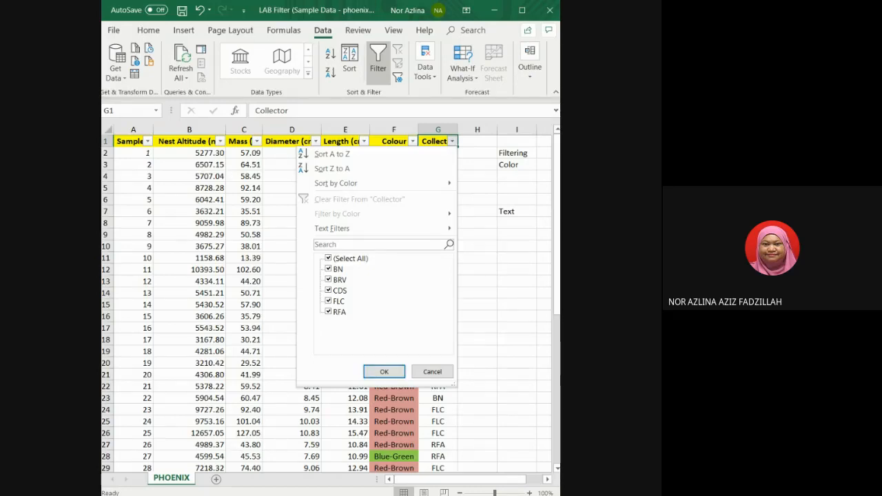
{"action": "left_click", "coordinate": [476, 239]}
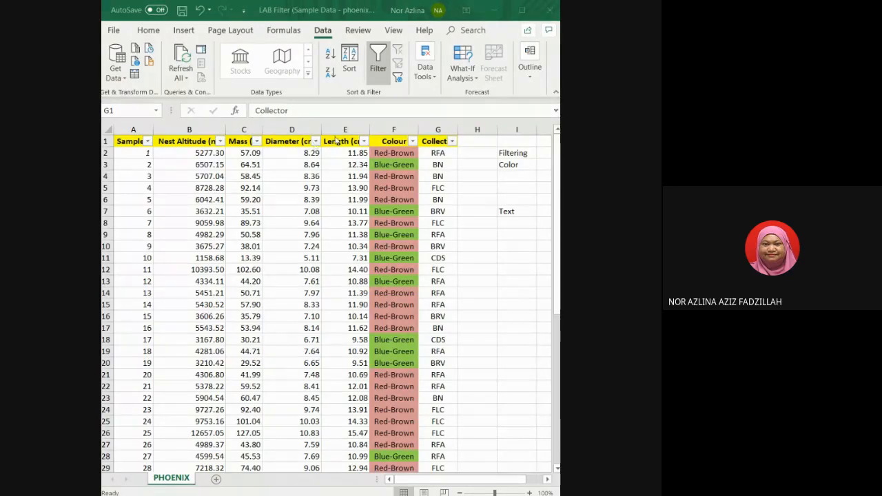
Filter the Diameter column to show values greater than 8.
{"action": "left_click", "coordinate": [316, 144]}
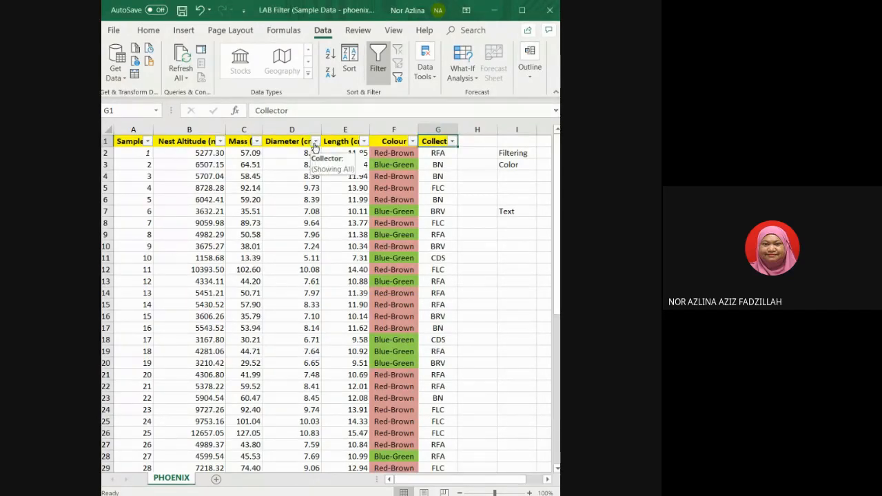
{"action": "left_click", "coordinate": [313, 141]}
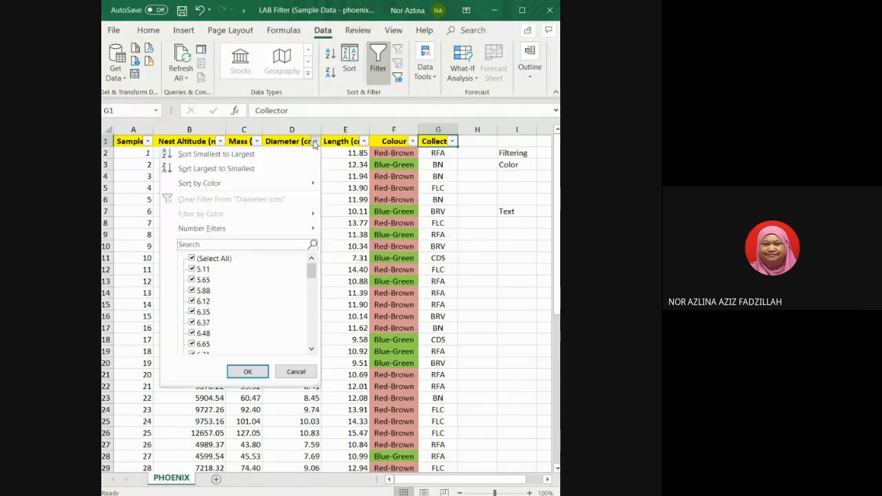
{"action": "mouse_move", "coordinate": [201, 229]}
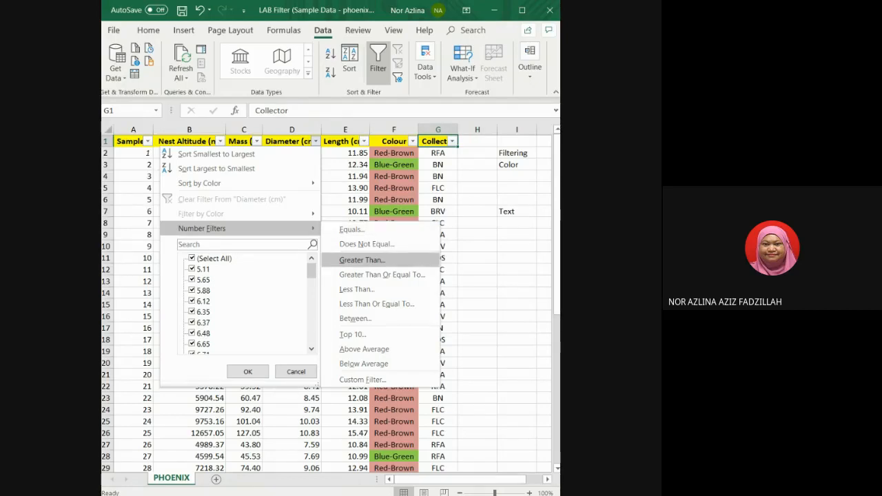
{"action": "left_click", "coordinate": [361, 259]}
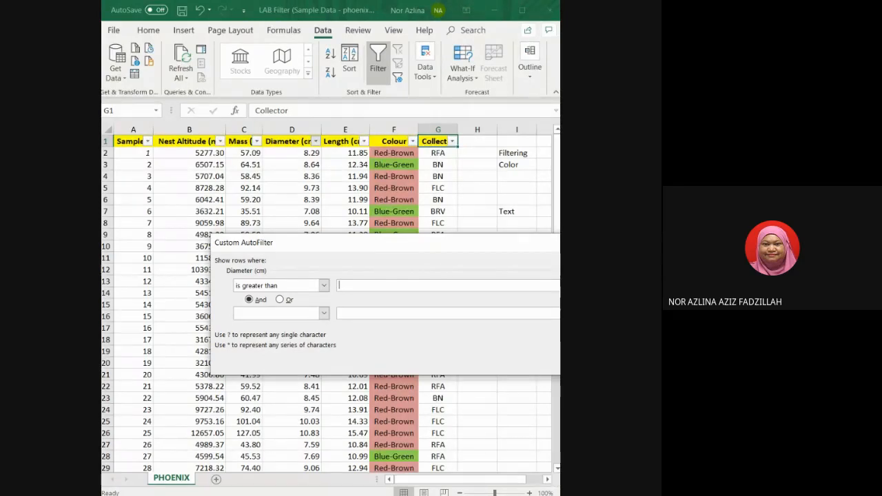
{"action": "type", "text": "8"}
{"action": "key", "text": "Return"}
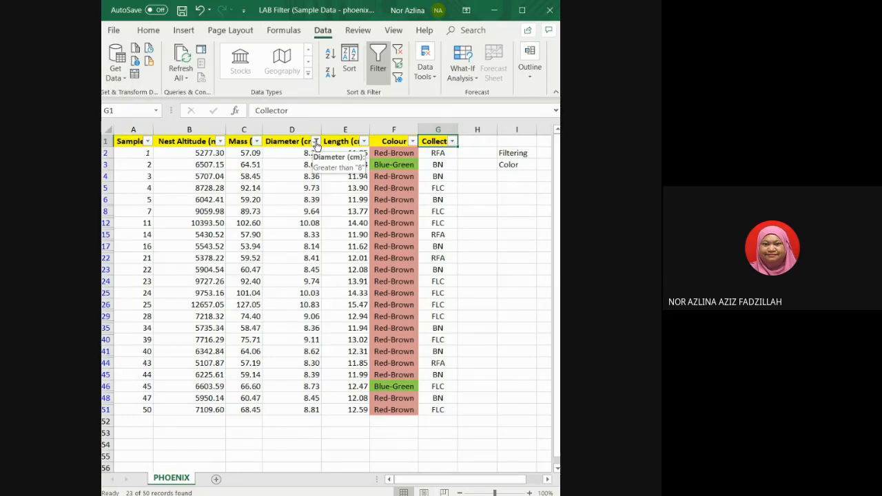
Clear the Diameter filter and reapply it to show values greater than 8.5.
{"action": "left_click", "coordinate": [315, 141]}
{"action": "left_click", "coordinate": [291, 198]}
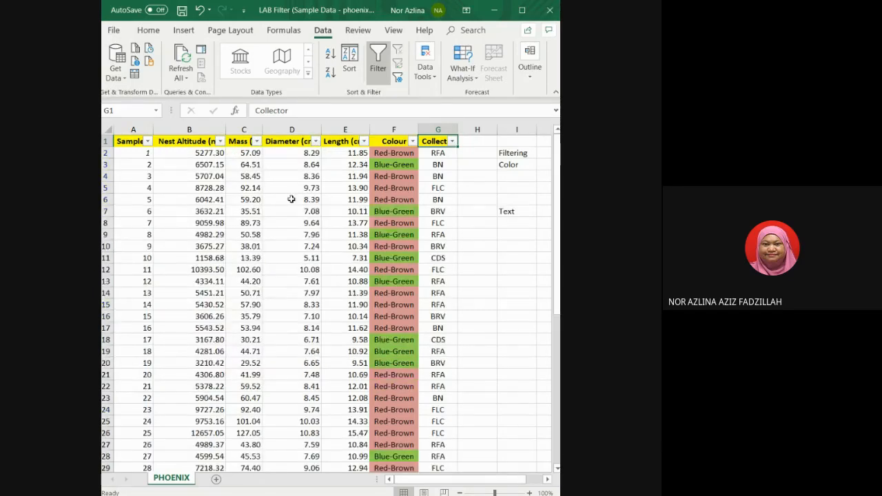
{"action": "left_click", "coordinate": [315, 141]}
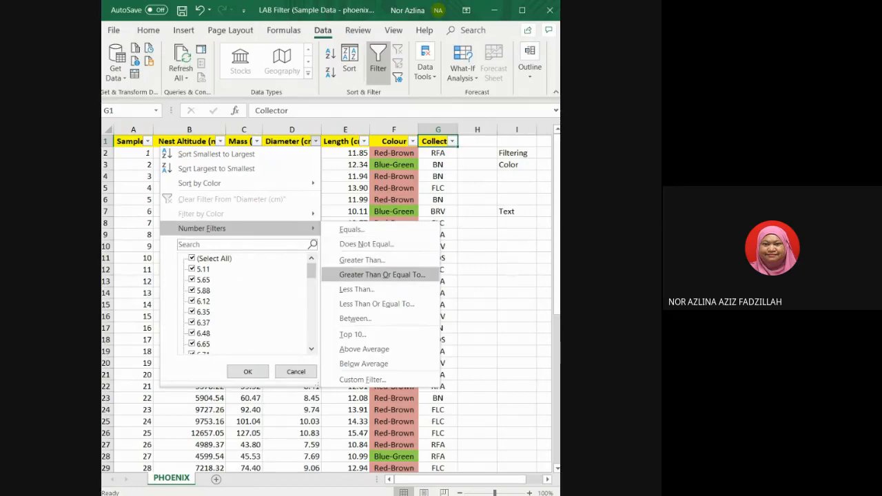
{"action": "left_click", "coordinate": [362, 260]}
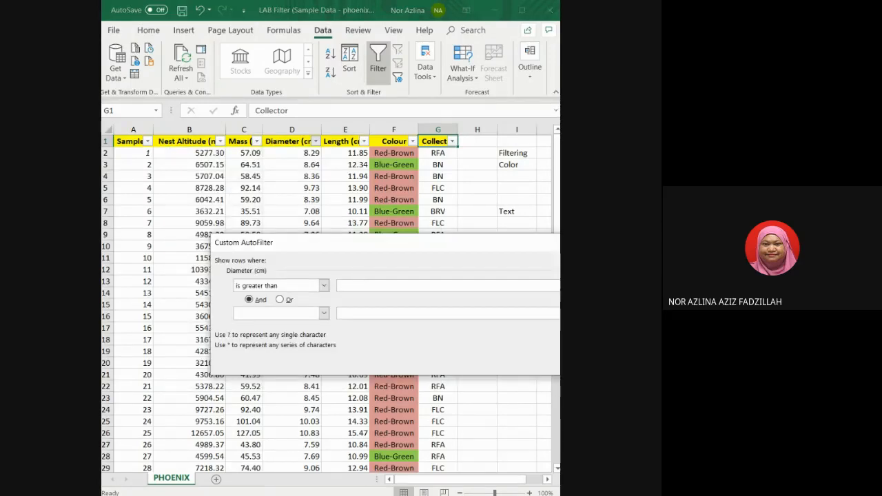
{"action": "type", "text": "8.5"}
{"action": "key", "text": "Return"}
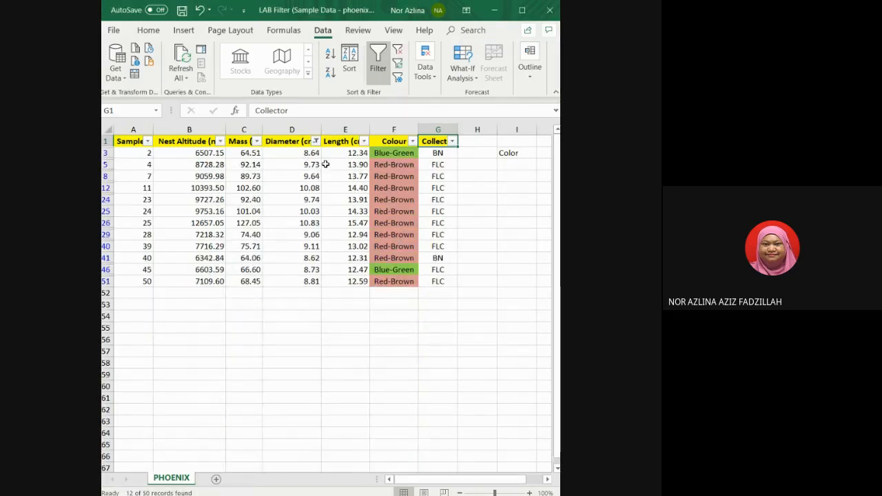
Enter the note Decimal Num in cell I8 and widen column I.
{"action": "key", "text": "alt+Tab"}
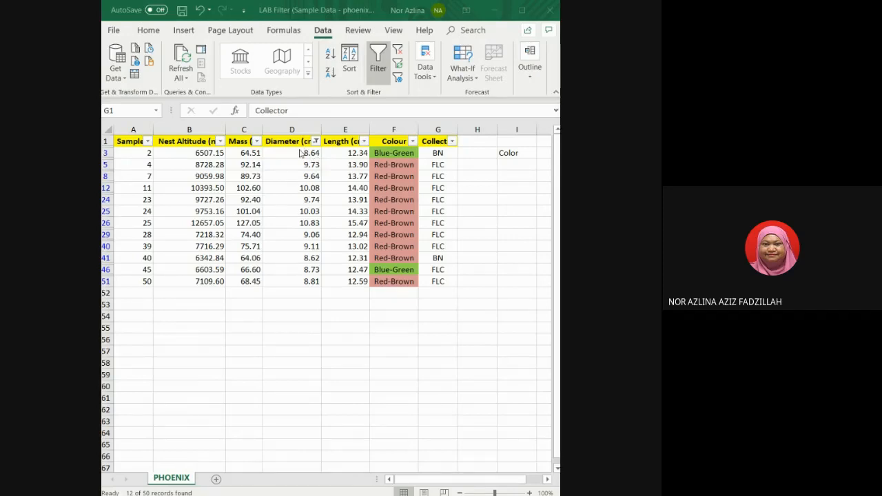
{"action": "left_click", "coordinate": [511, 176]}
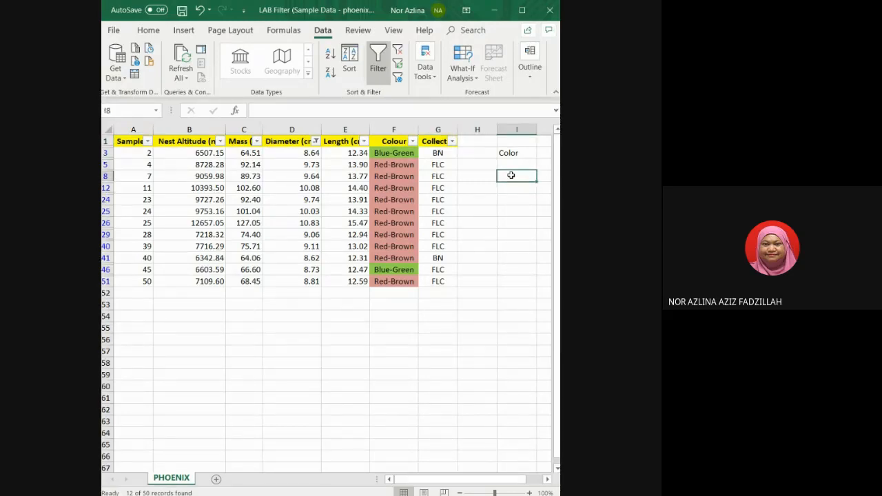
{"action": "type", "text": "Decima"}
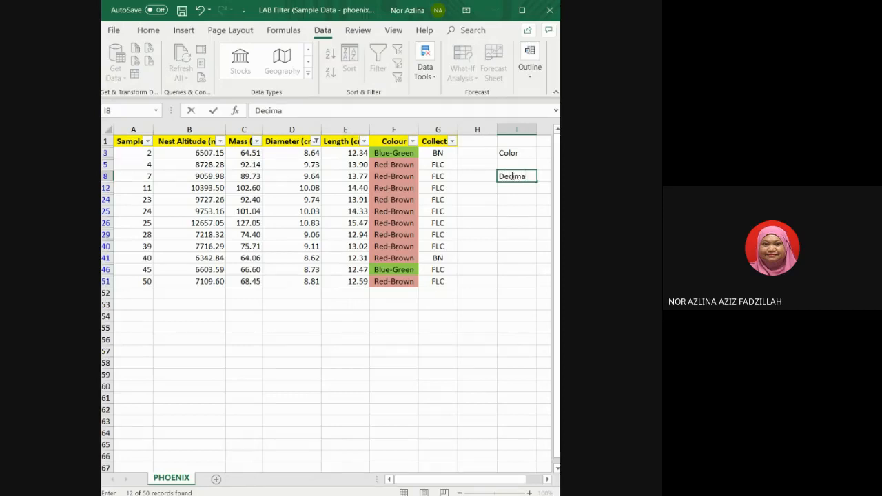
{"action": "type", "text": "l Num"}
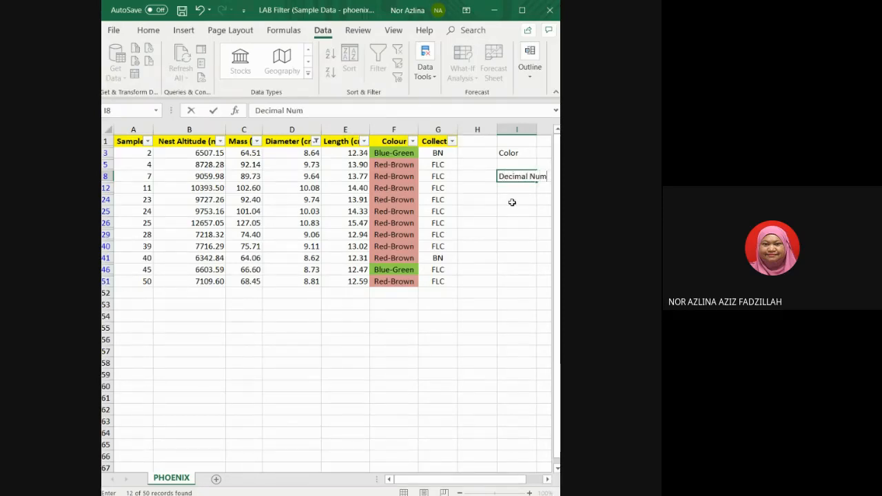
{"action": "left_click", "coordinate": [513, 200]}
{"action": "left_click_drag", "start_coordinate": [537, 132], "coordinate": [551, 132]}
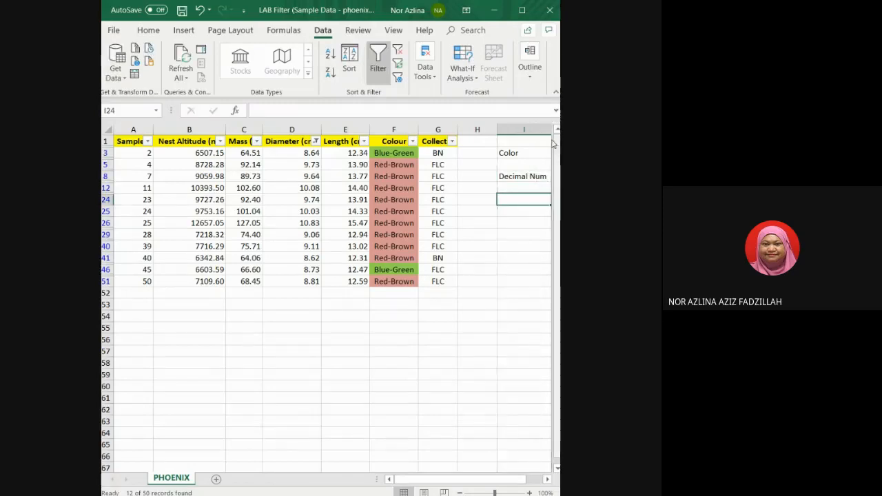
Enter the note Text in cell I5.
{"action": "left_click", "coordinate": [522, 177]}
{"action": "left_click", "coordinate": [523, 163]}
{"action": "type", "text": "T"}
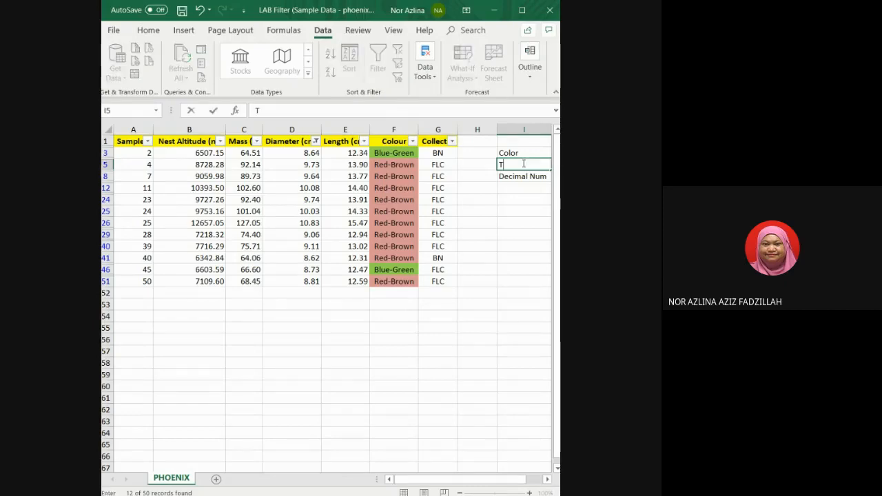
{"action": "type", "text": "ext"}
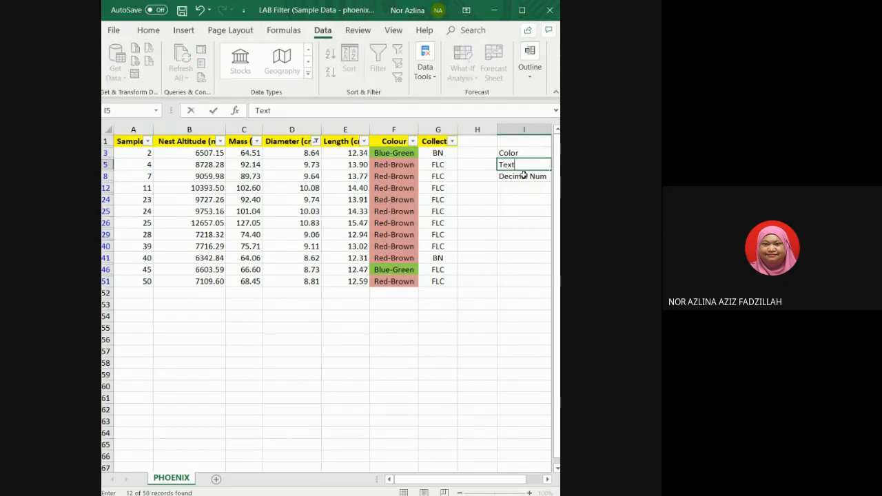
{"action": "left_click", "coordinate": [524, 191]}
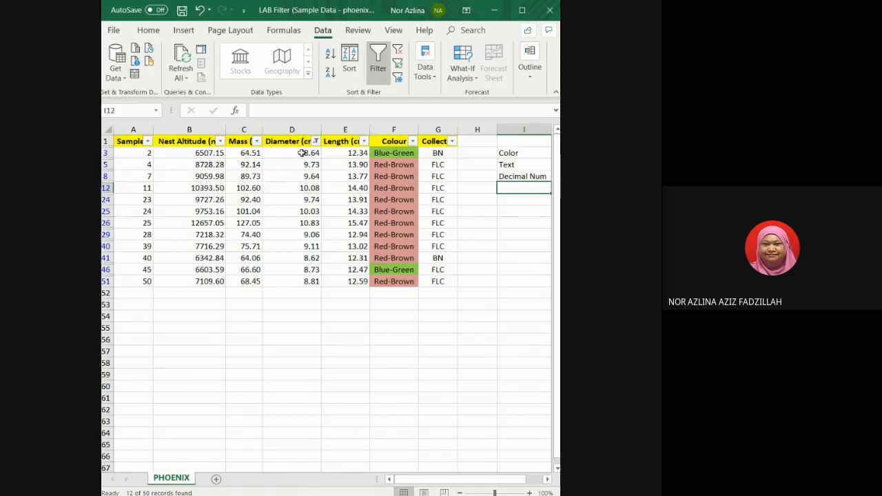
Filter the Sample column to show only sample 23.
{"action": "left_click", "coordinate": [147, 141]}
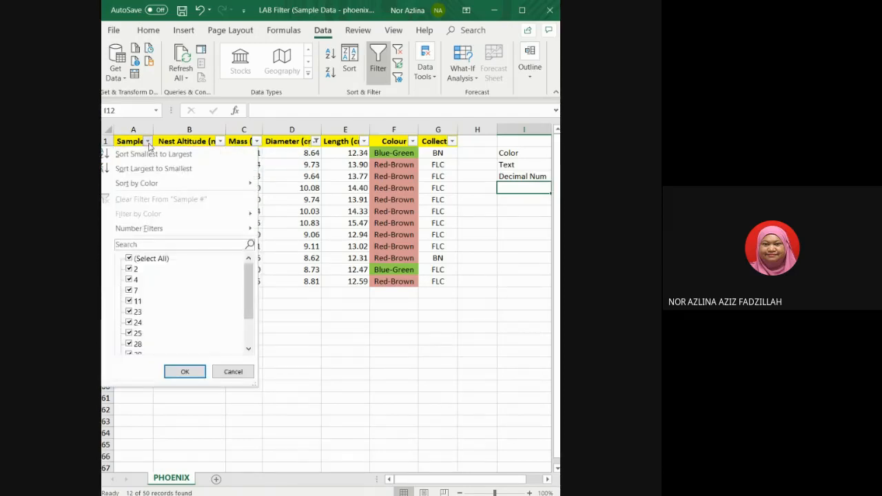
{"action": "mouse_move", "coordinate": [139, 229]}
{"action": "left_click", "coordinate": [129, 259]}
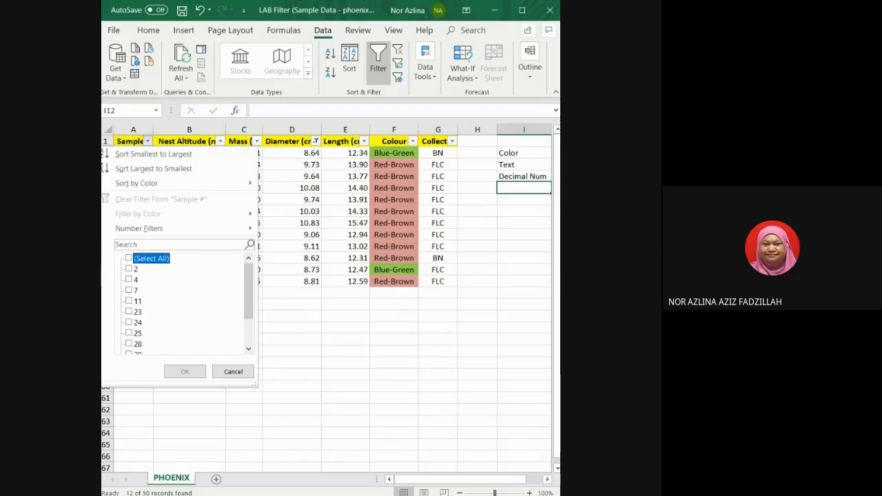
{"action": "left_click", "coordinate": [129, 312]}
{"action": "left_click", "coordinate": [181, 372]}
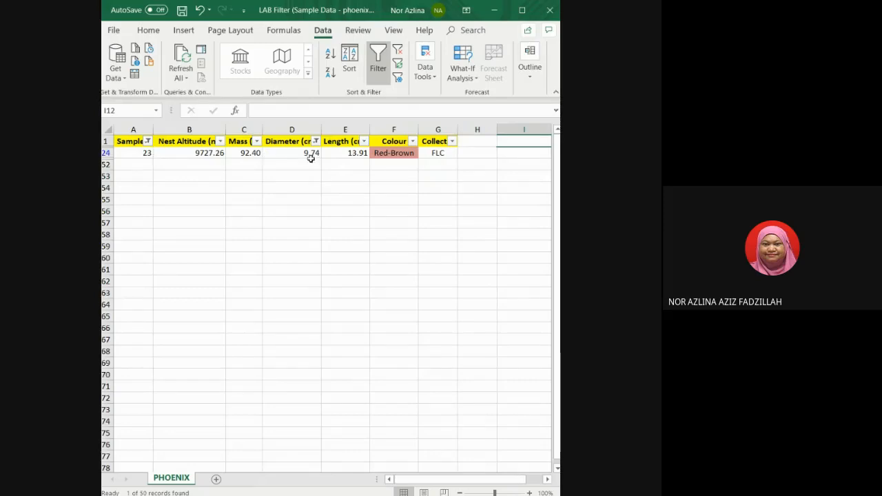
Clear the filter from the Sample column.
{"action": "left_click", "coordinate": [148, 141]}
{"action": "left_click", "coordinate": [143, 199]}
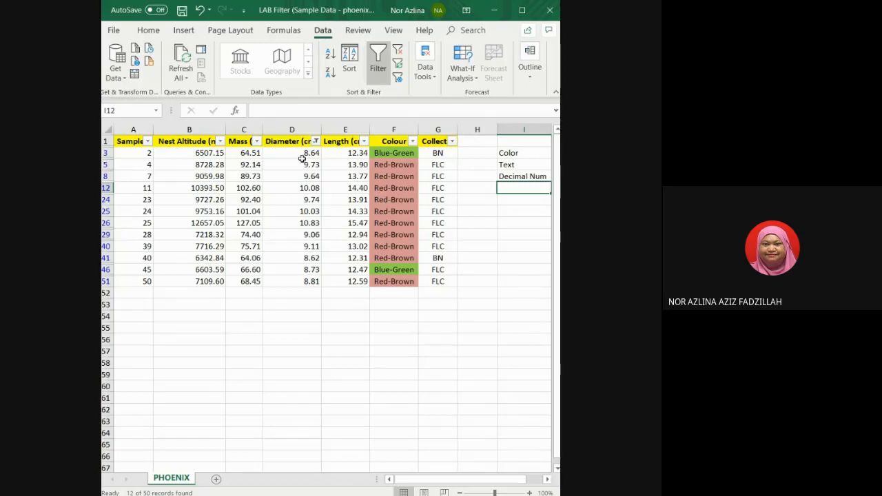
{"action": "left_click", "coordinate": [147, 142]}
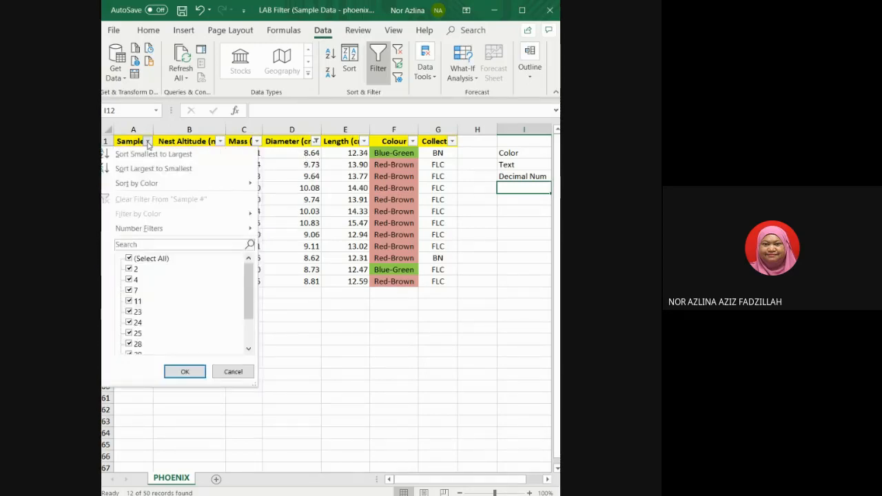
{"action": "left_click", "coordinate": [147, 141]}
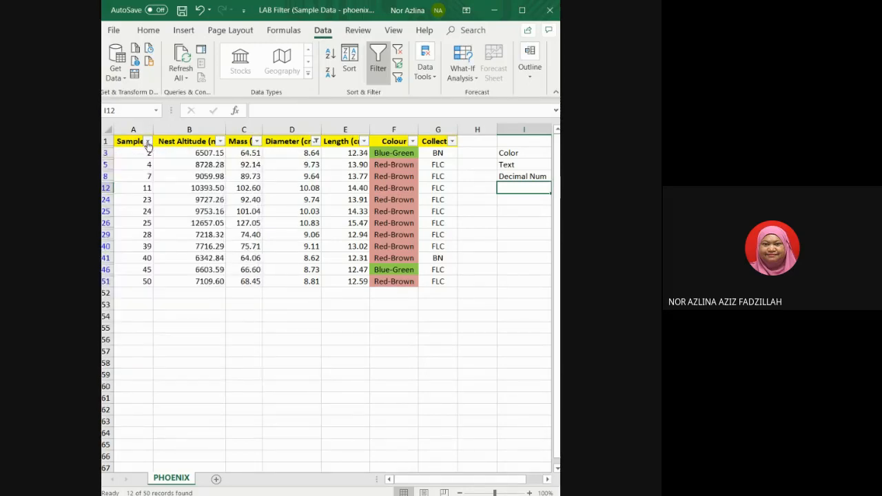
{"action": "left_click", "coordinate": [315, 141]}
{"action": "mouse_move", "coordinate": [207, 228]}
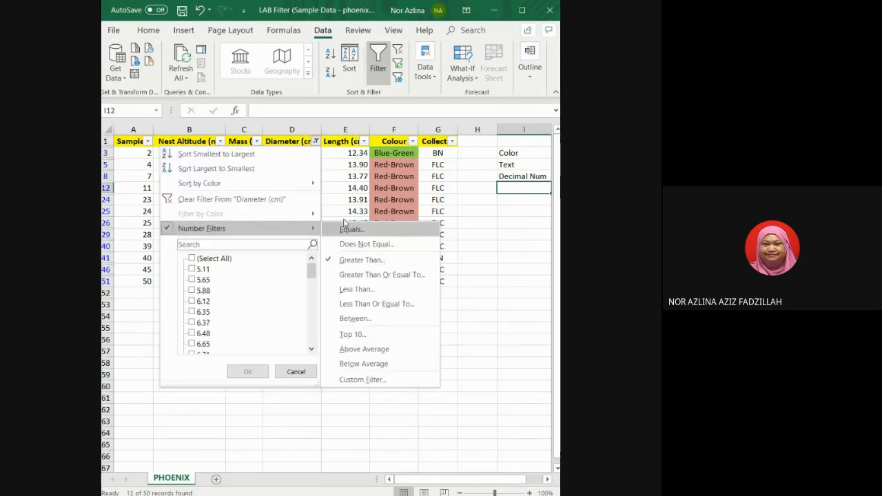
{"action": "left_click", "coordinate": [284, 144]}
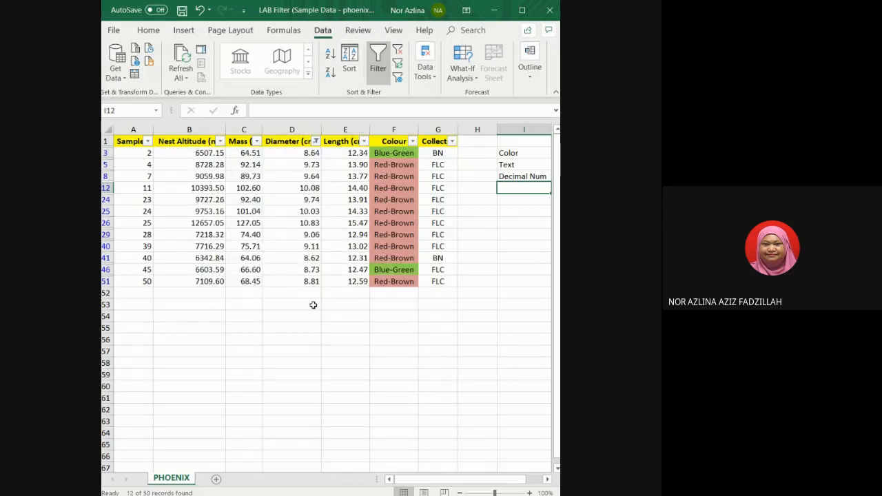
Filter the Colour column to show only Blue-Green.
{"action": "left_click", "coordinate": [412, 141]}
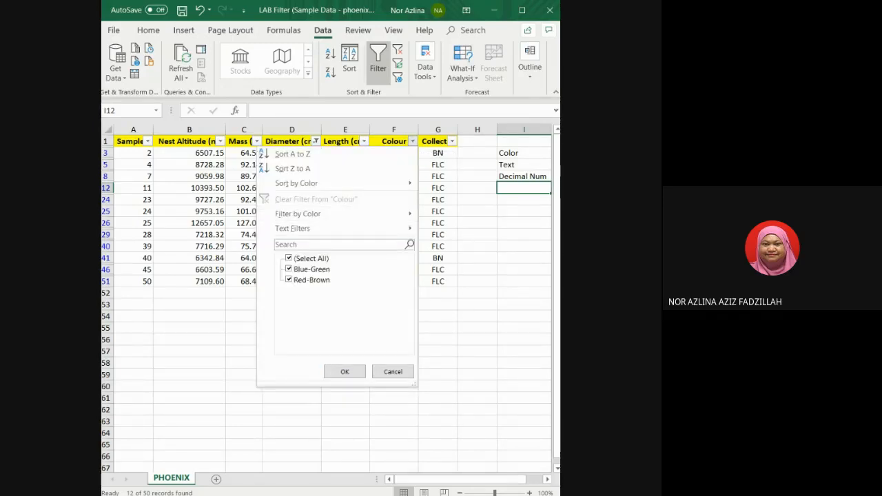
{"action": "left_click", "coordinate": [303, 279]}
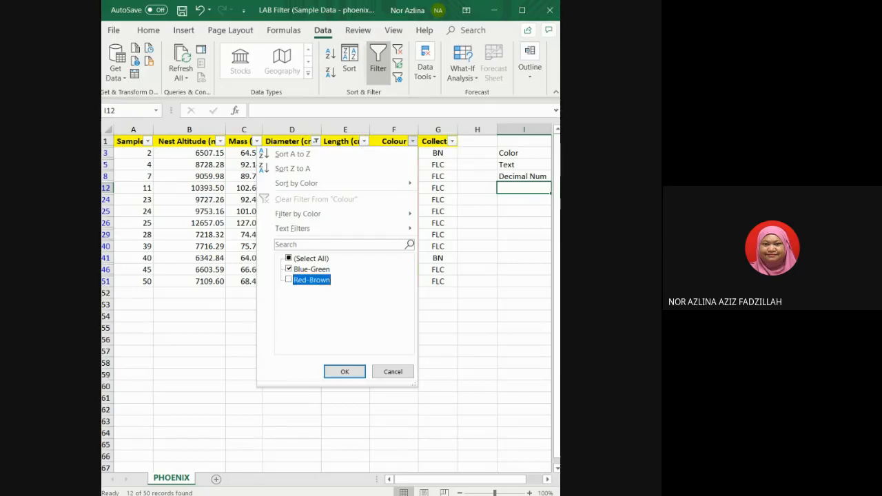
{"action": "left_click", "coordinate": [353, 372]}
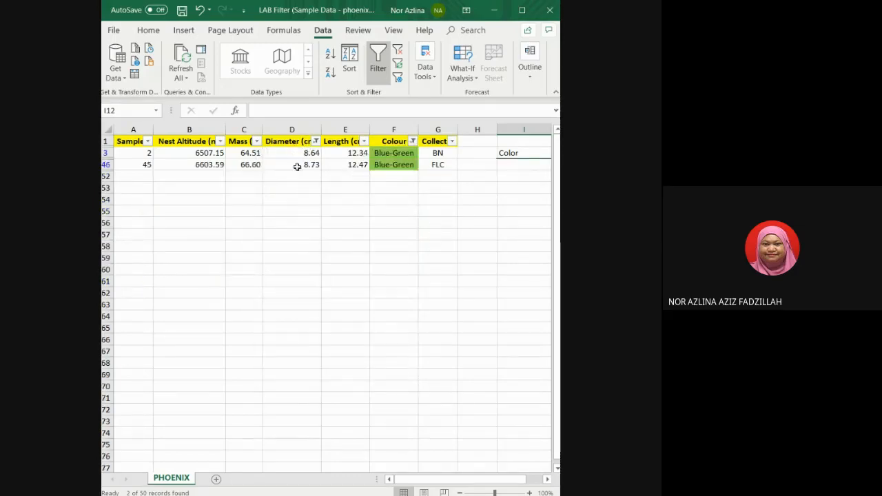
{"action": "left_click", "coordinate": [412, 141]}
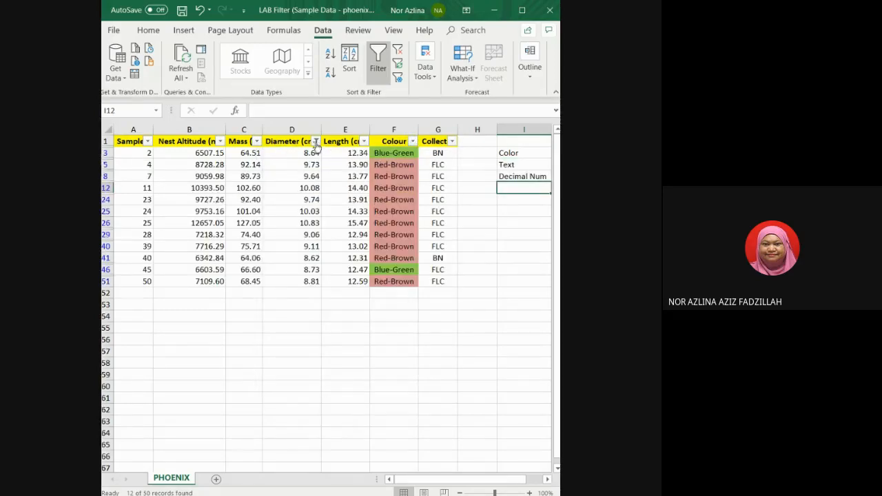
{"action": "left_click", "coordinate": [315, 142]}
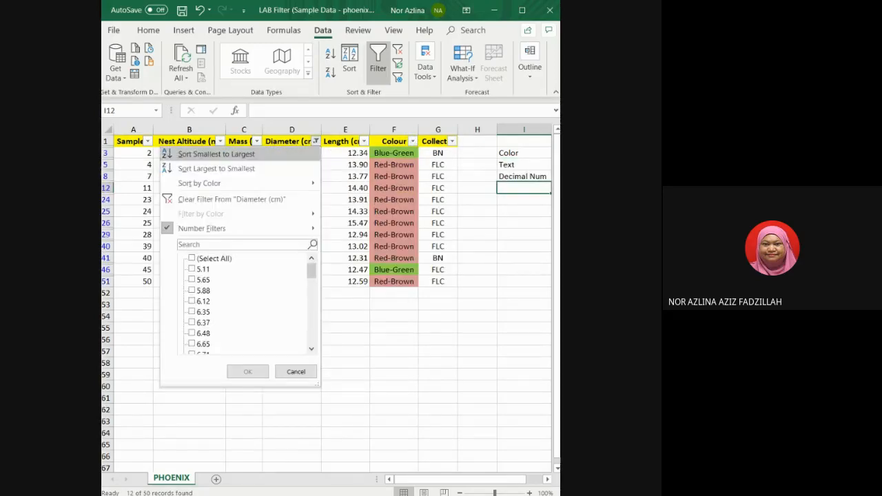
{"action": "left_click", "coordinate": [414, 142]}
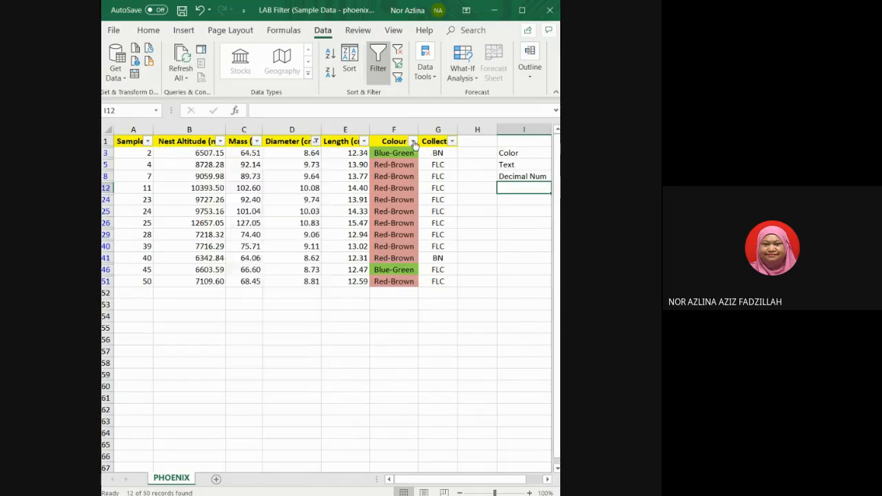
Filter the Colour column to show only Red-Brown.
{"action": "left_click", "coordinate": [414, 141]}
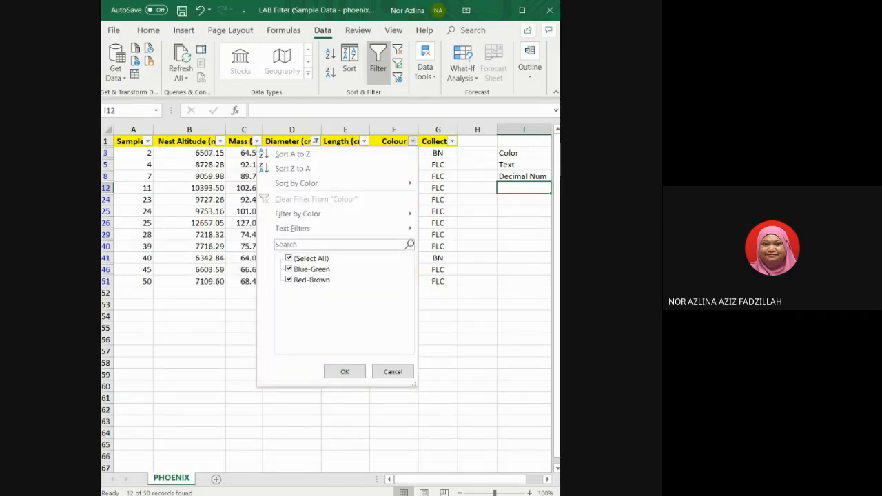
{"action": "left_click", "coordinate": [290, 279]}
{"action": "left_click", "coordinate": [289, 269]}
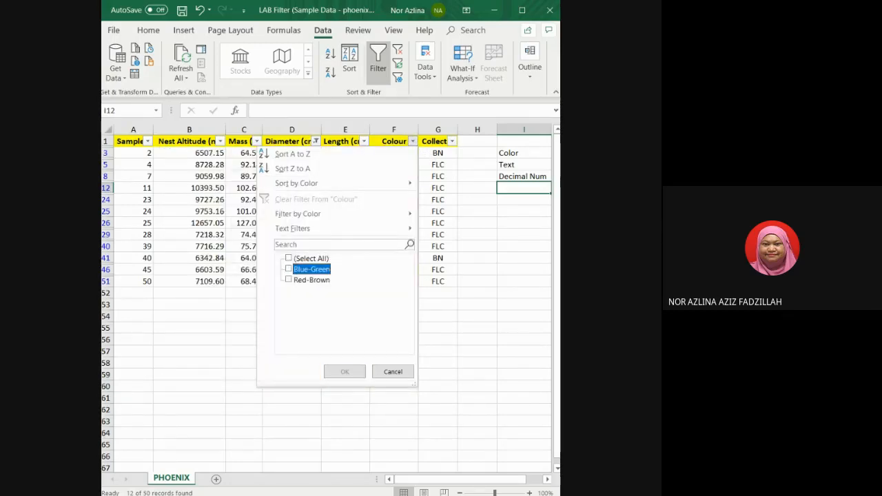
{"action": "left_click", "coordinate": [290, 279]}
{"action": "left_click", "coordinate": [344, 371]}
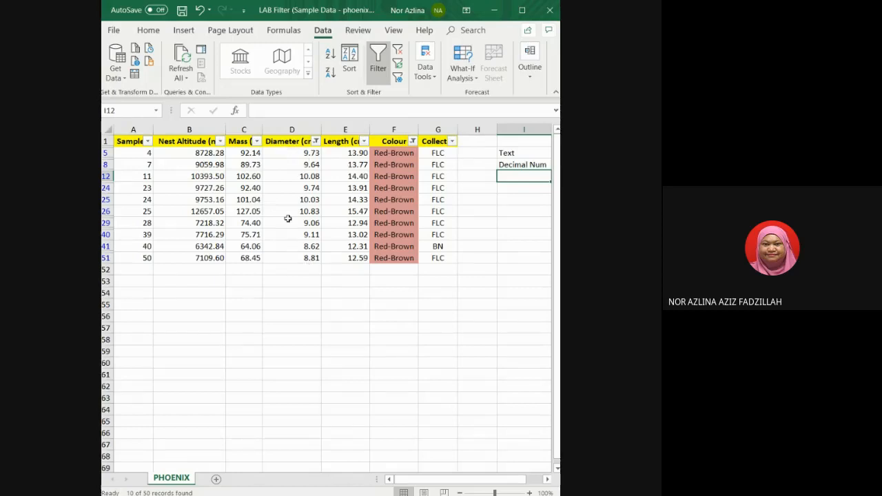
Clear the filter from the Diameter column.
{"action": "left_click", "coordinate": [316, 142]}
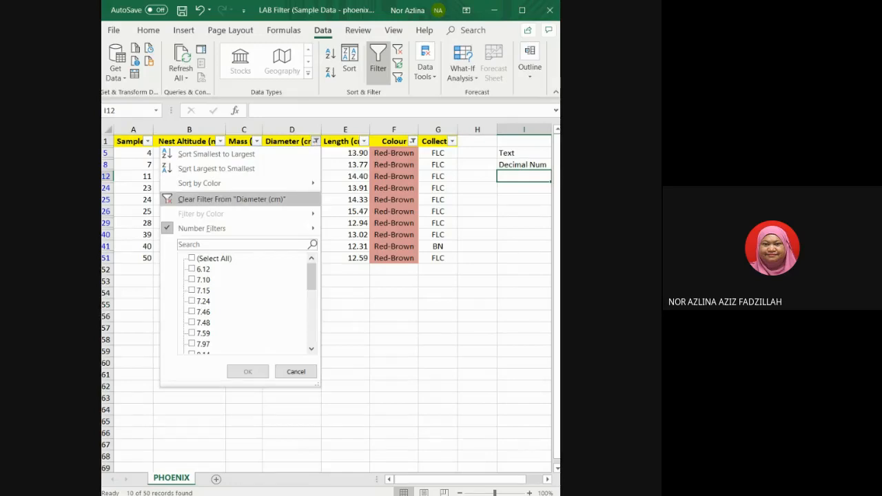
{"action": "left_click", "coordinate": [283, 199]}
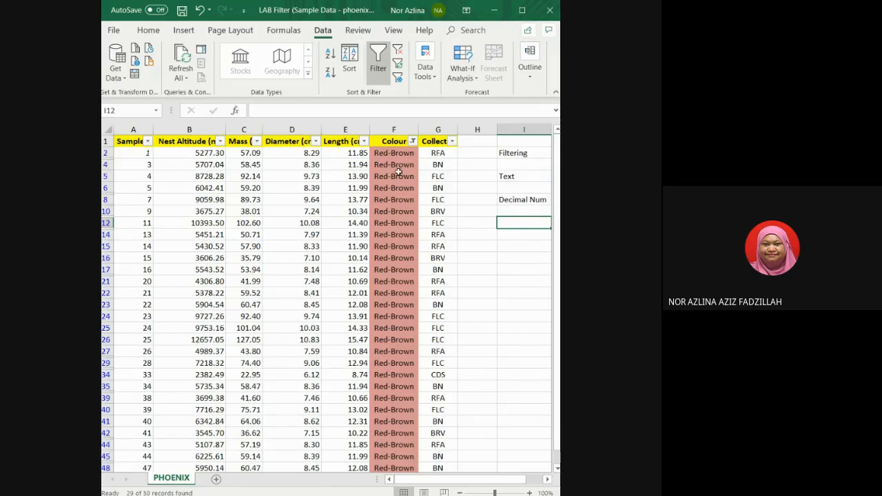
Filter the Diameter column to show only values greater than 8.
{"action": "left_click", "coordinate": [315, 141]}
{"action": "mouse_move", "coordinate": [241, 228]}
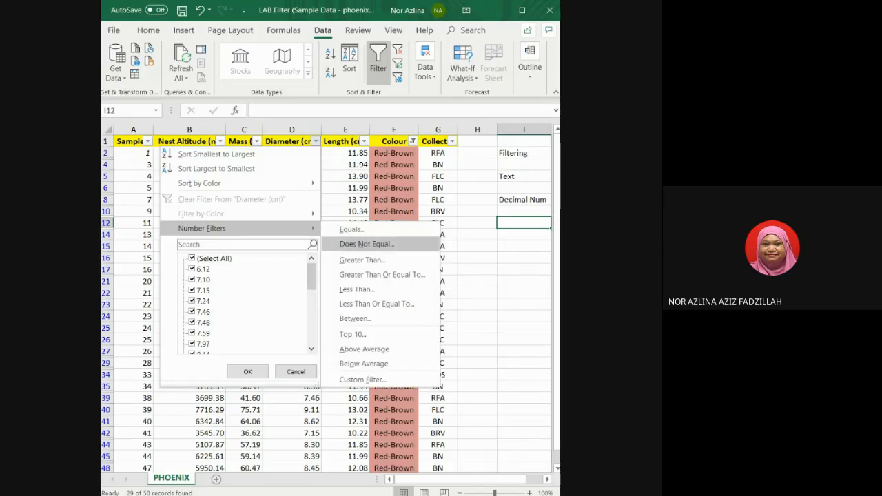
{"action": "left_click", "coordinate": [361, 260]}
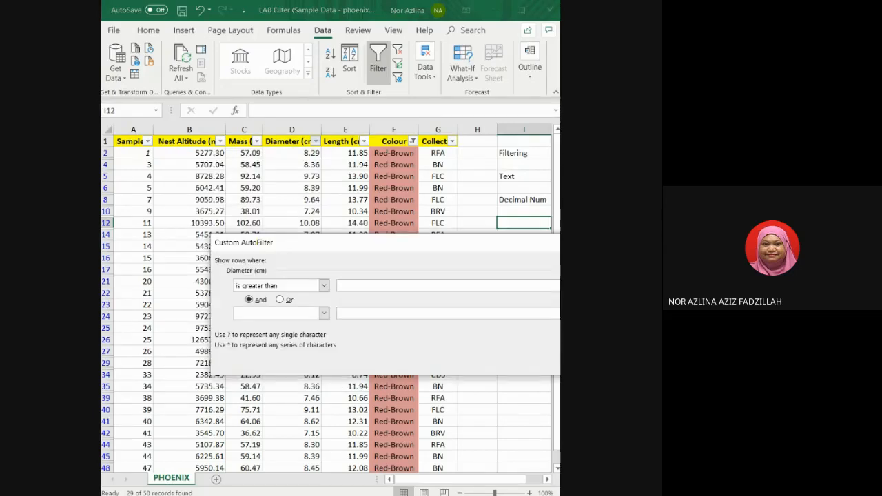
{"action": "type", "text": "8"}
{"action": "key", "text": "Return"}
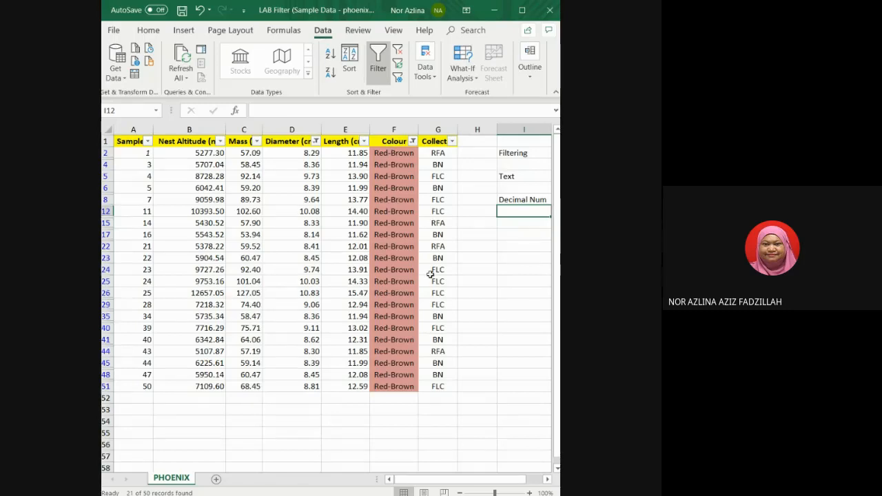
Enter the label 'Multiple filter' in cell I17.
{"action": "left_click", "coordinate": [504, 233]}
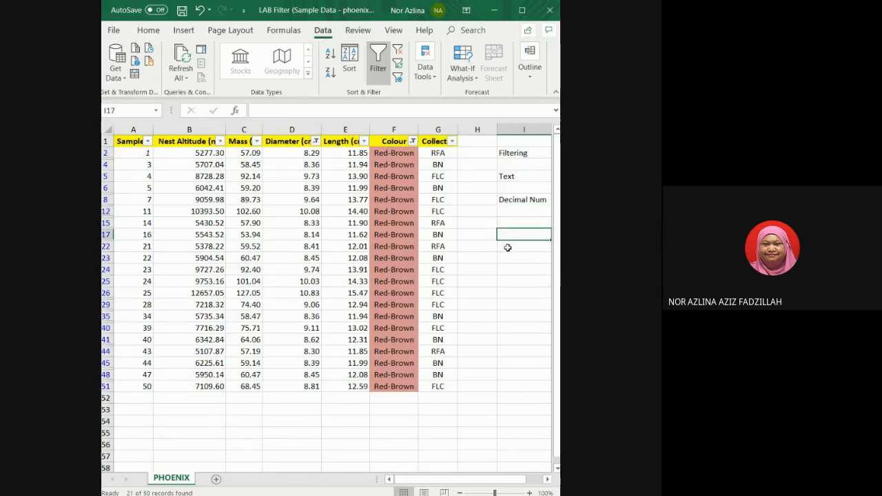
{"action": "type", "text": "Multipl"}
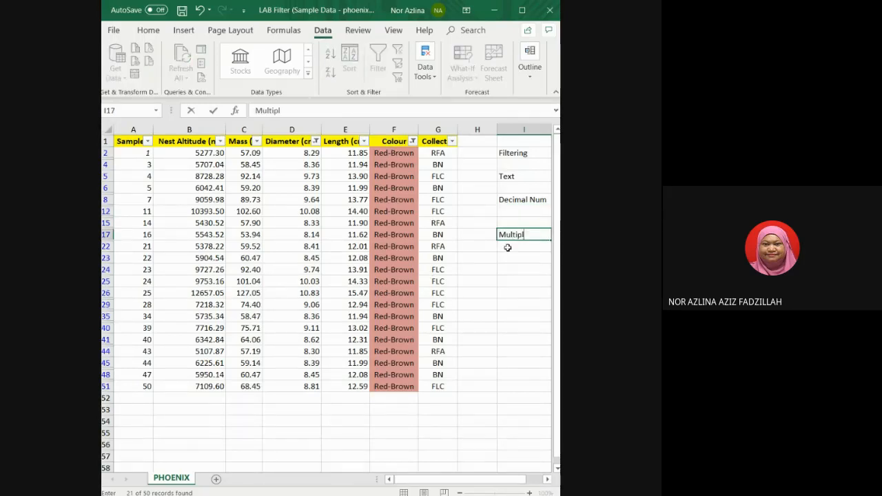
{"action": "type", "text": "e filter"}
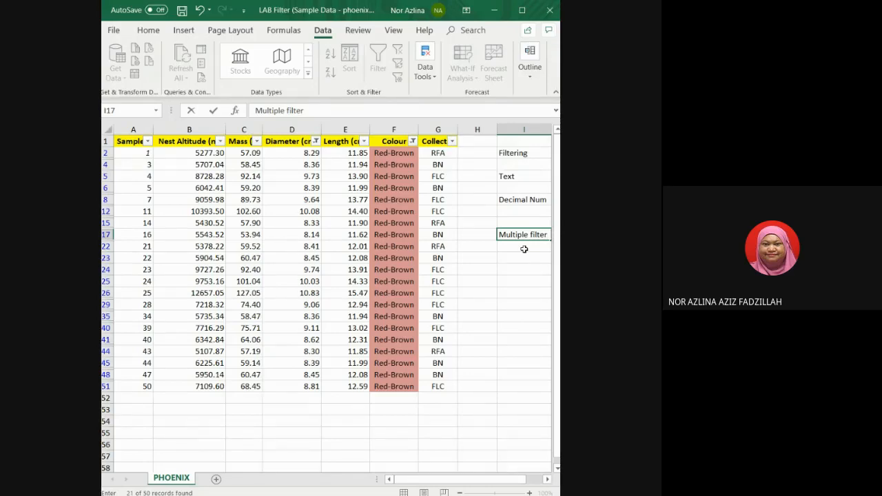
{"action": "key", "text": "Return"}
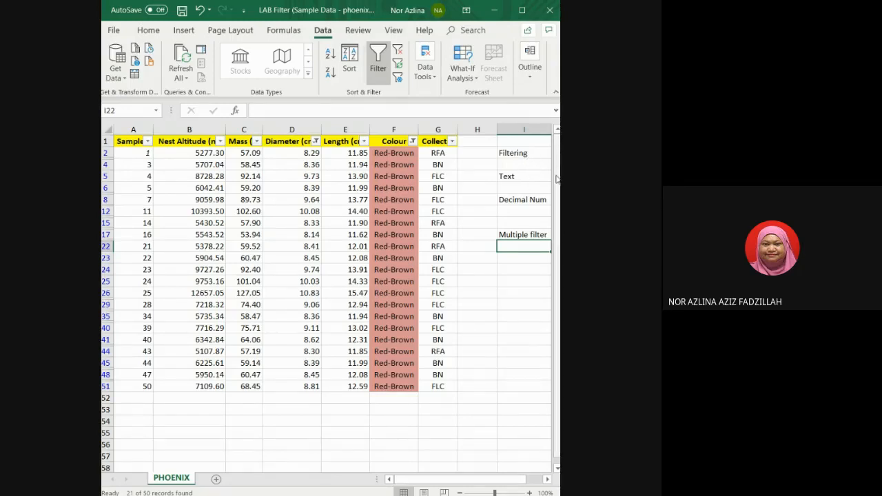
Enter the label 'color' in cell I4.
{"action": "left_click", "coordinate": [520, 164]}
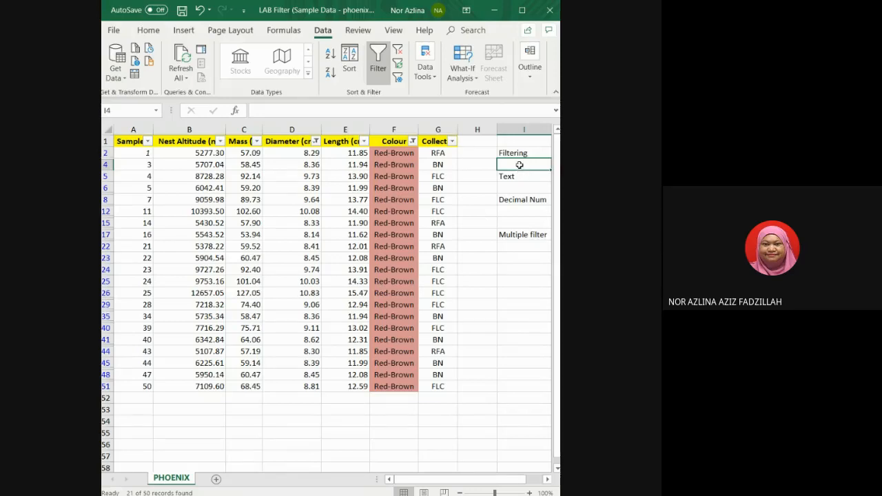
{"action": "type", "text": "color"}
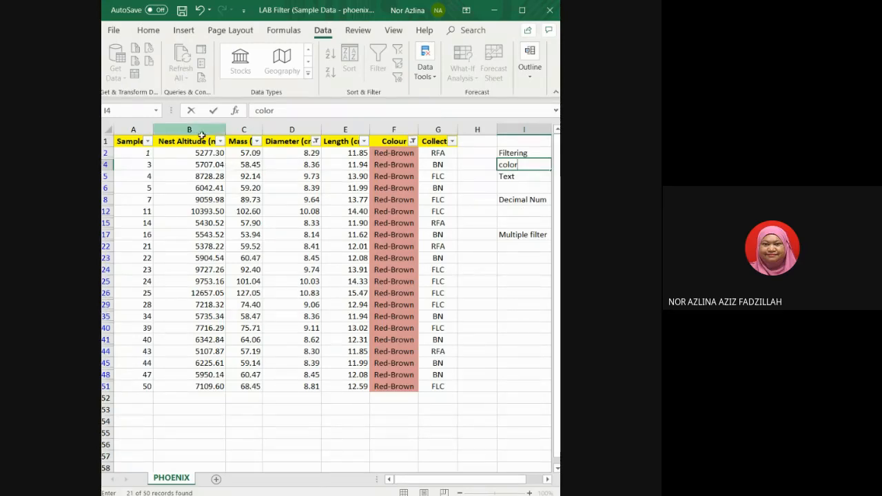
{"action": "left_click", "coordinate": [135, 152]}
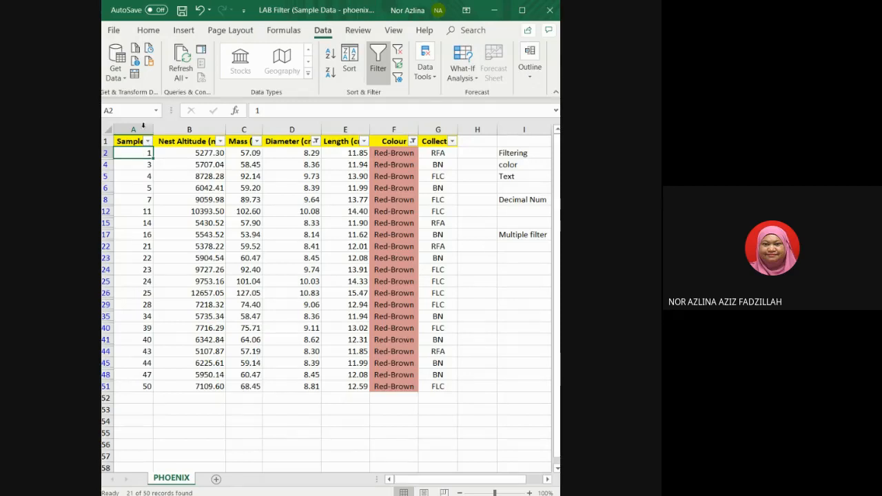
{"action": "left_click", "coordinate": [159, 35]}
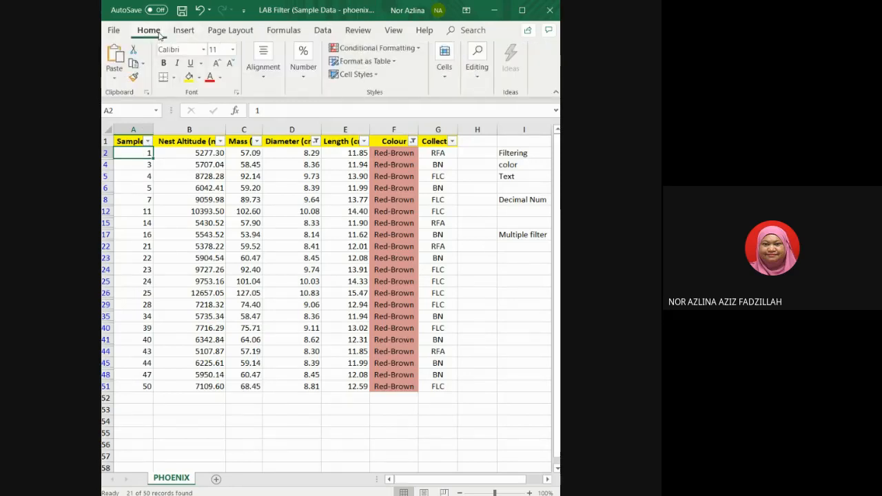
{"action": "left_click", "coordinate": [308, 77]}
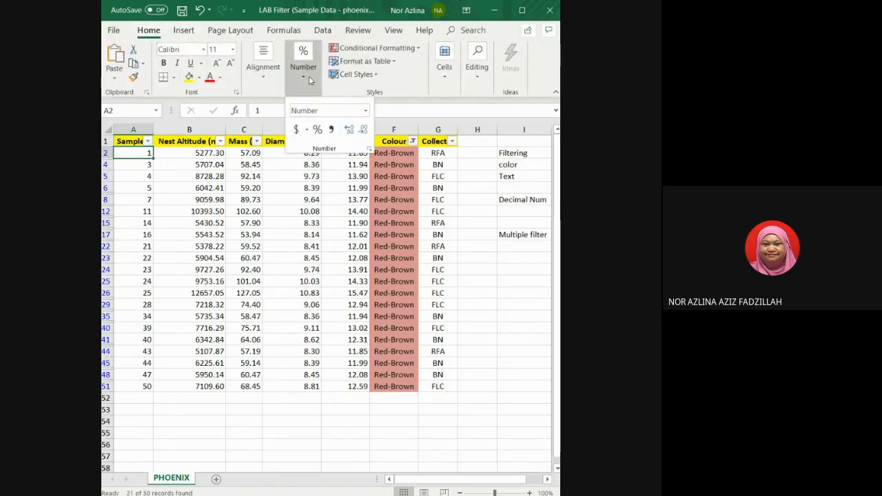
{"action": "left_click", "coordinate": [365, 111]}
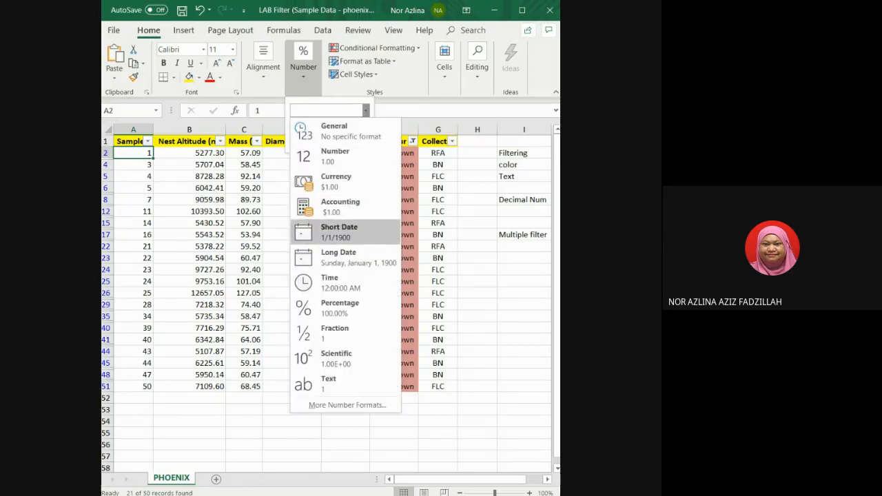
{"action": "left_click", "coordinate": [346, 236]}
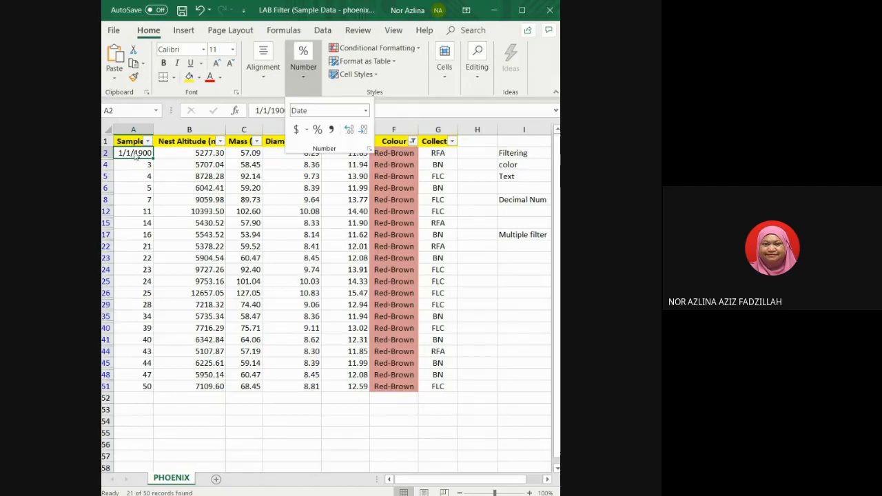
{"action": "left_click", "coordinate": [199, 10]}
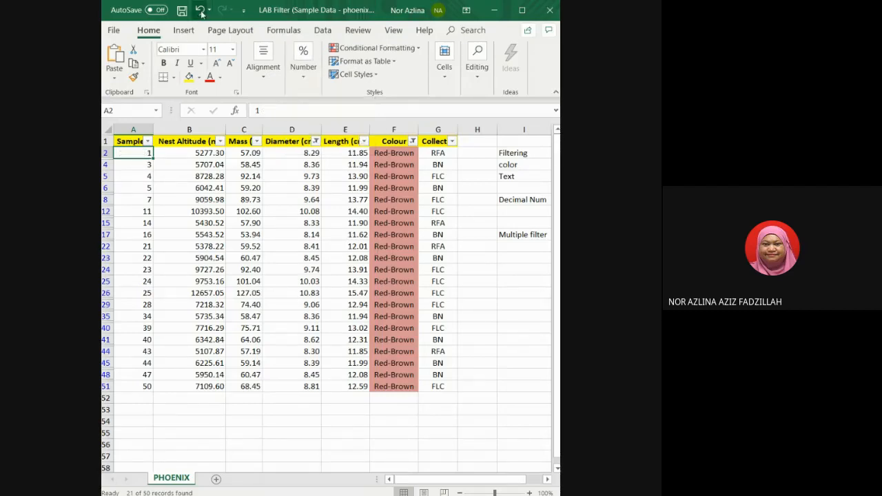
Apply the Short Date number format to cell A2 in the Sample column.
{"action": "left_click", "coordinate": [304, 67]}
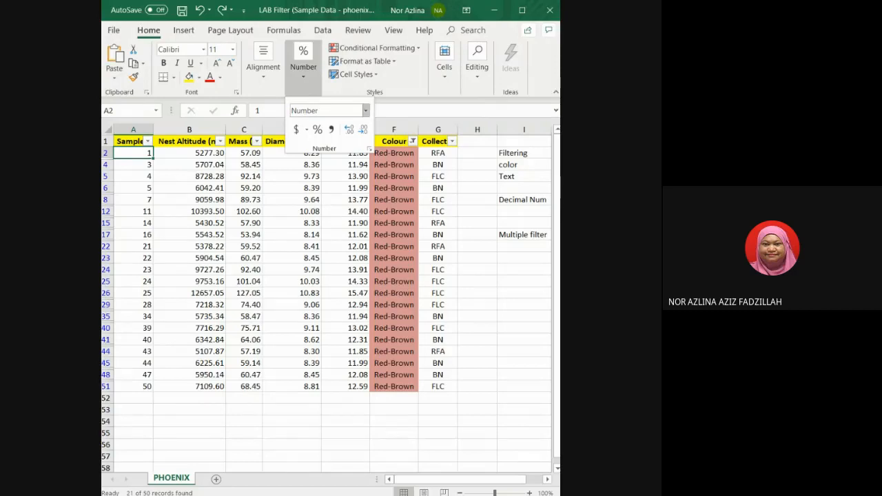
{"action": "left_click", "coordinate": [365, 110]}
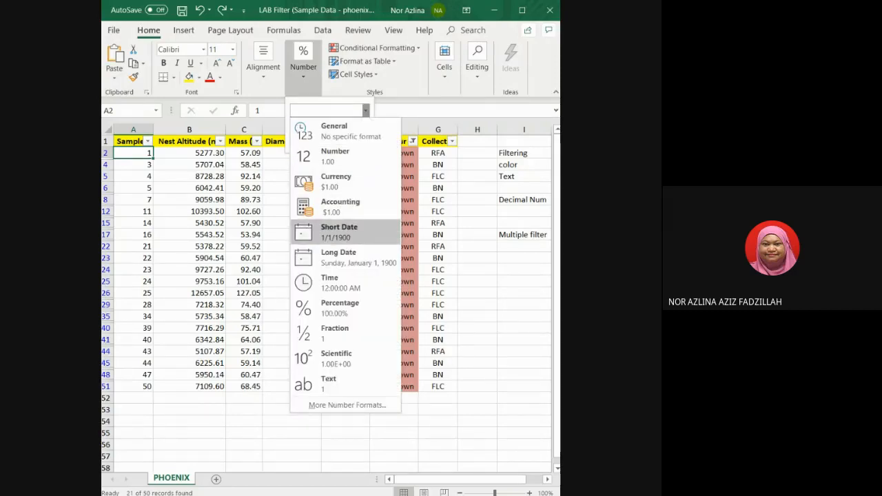
{"action": "left_click", "coordinate": [339, 232]}
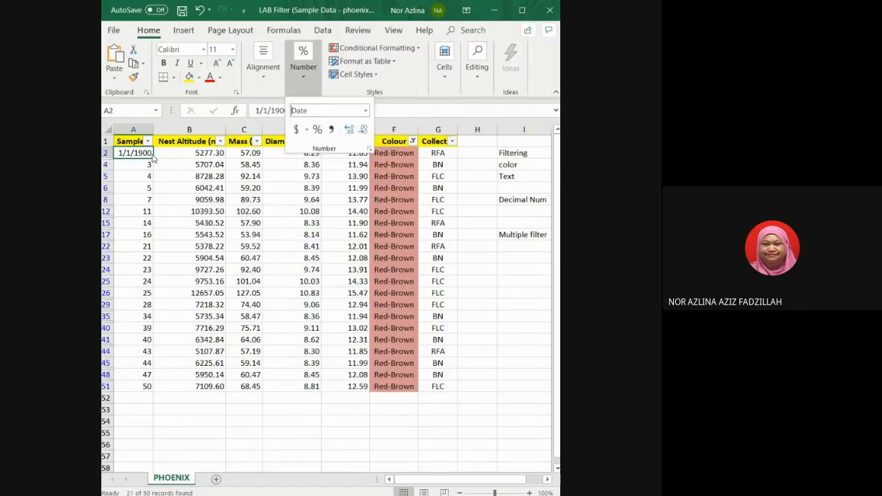
Try to fill cell A2's date down into the Sample cells below it.
{"action": "left_click", "coordinate": [134, 160]}
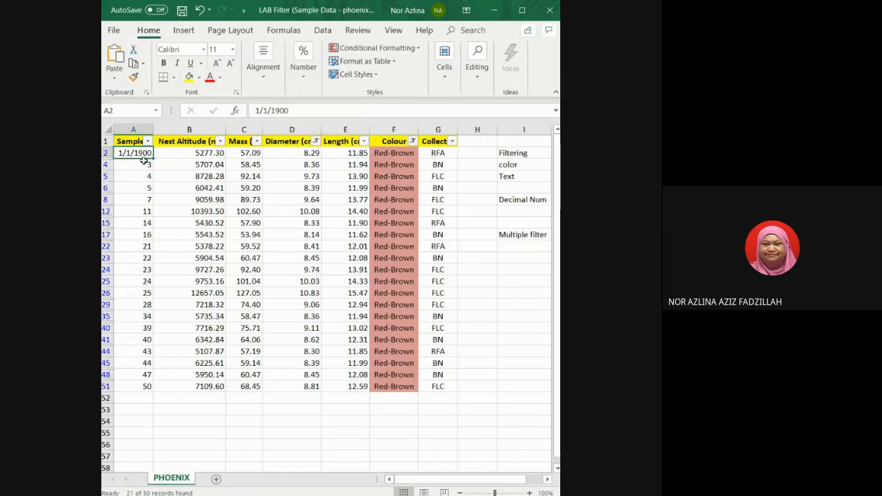
{"action": "left_click_drag", "start_coordinate": [151, 159], "coordinate": [151, 390]}
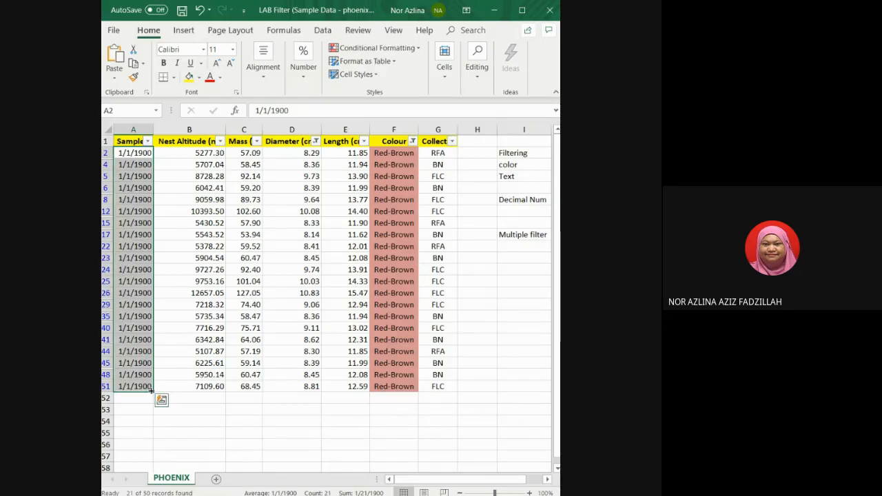
{"action": "left_click", "coordinate": [199, 11]}
{"action": "left_click", "coordinate": [141, 165]}
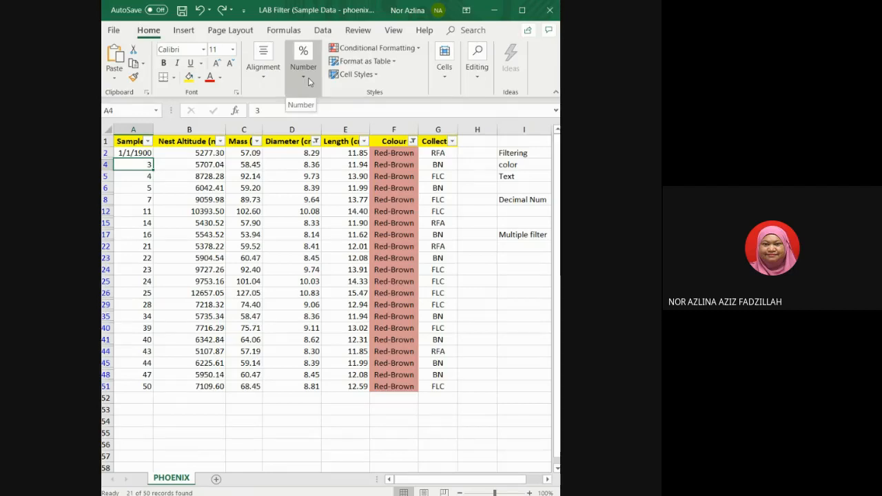
{"action": "left_click", "coordinate": [139, 154]}
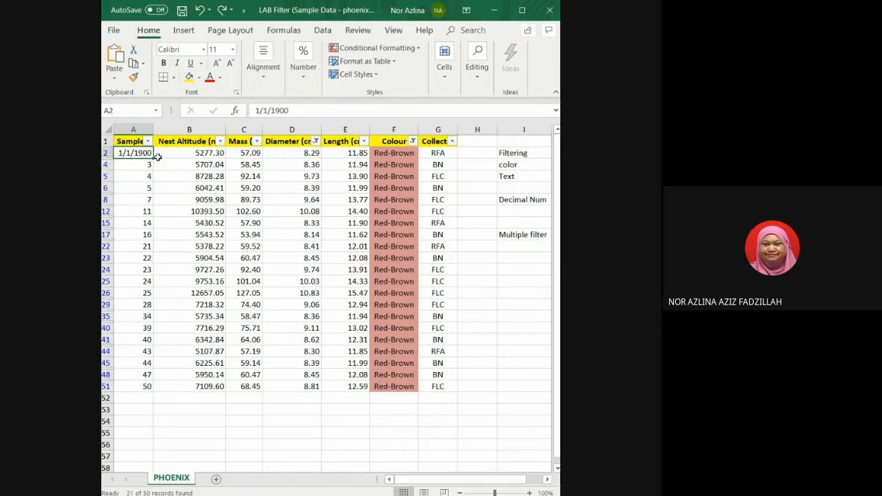
{"action": "mouse_move", "coordinate": [152, 157]}
{"action": "left_mouse_down"}
{"action": "mouse_move", "coordinate": [153, 321]}
{"action": "mouse_move", "coordinate": [153, 167]}
{"action": "left_mouse_up"}
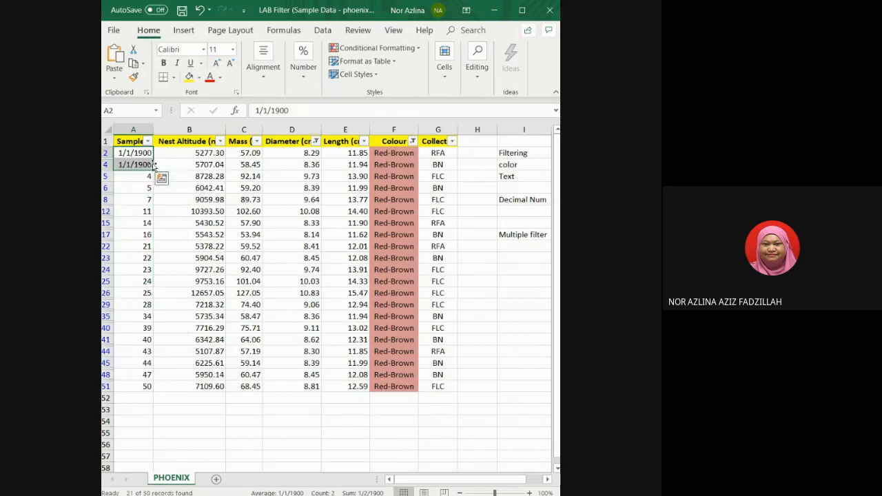
{"action": "key", "text": "ctrl+z"}
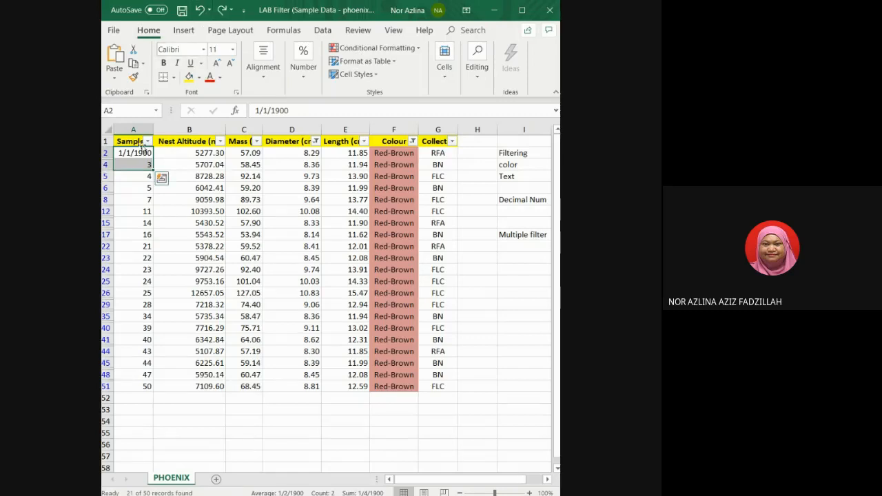
Try to apply the Short Date format to cell A4 as well.
{"action": "left_click", "coordinate": [135, 166]}
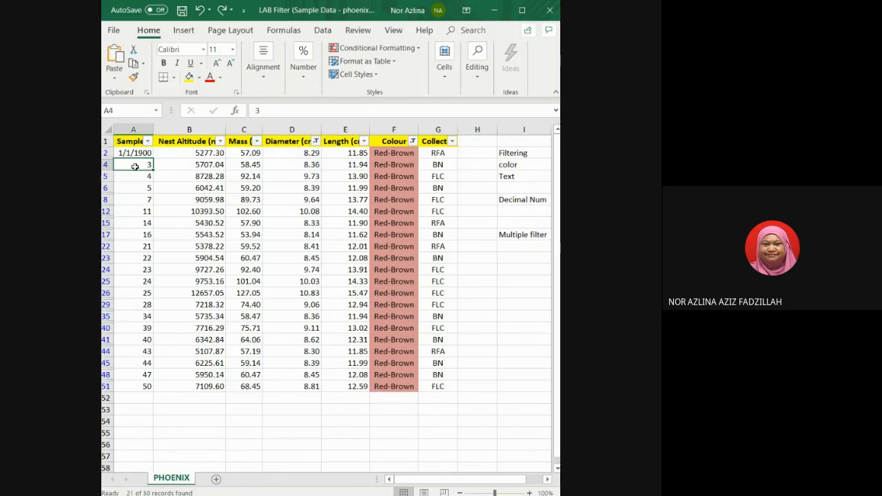
{"action": "left_click", "coordinate": [142, 154]}
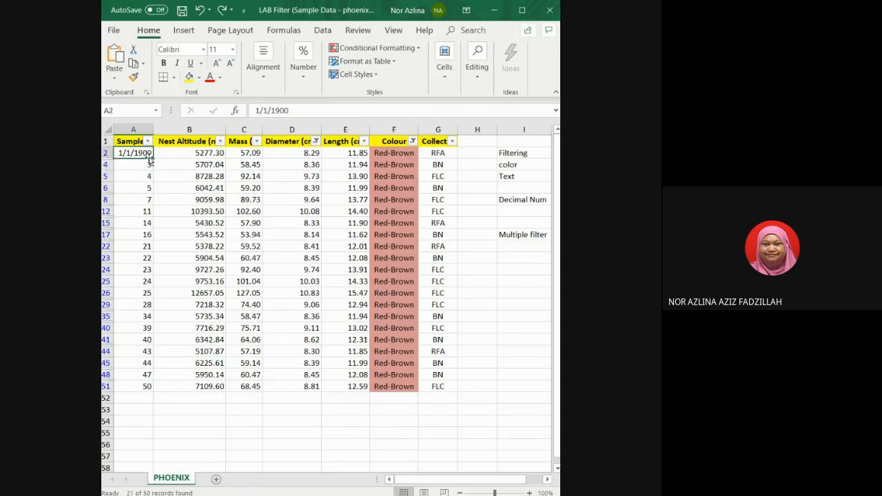
{"action": "left_click", "coordinate": [309, 76]}
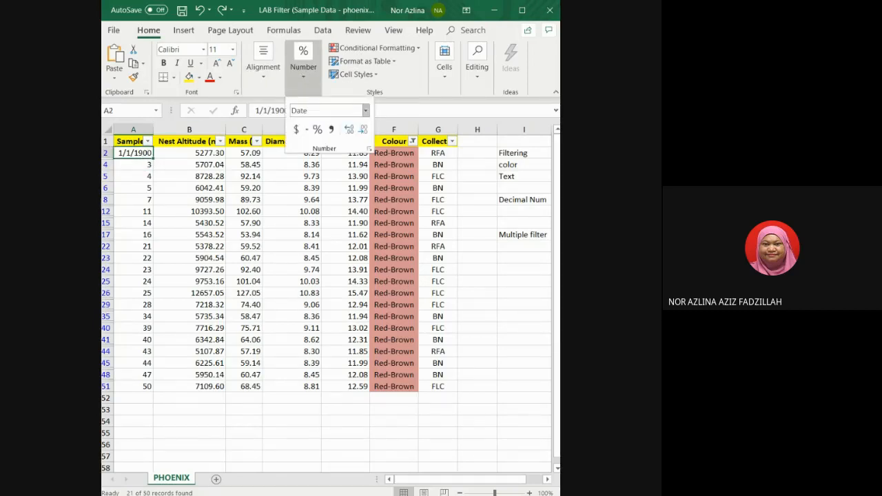
{"action": "left_click", "coordinate": [132, 155]}
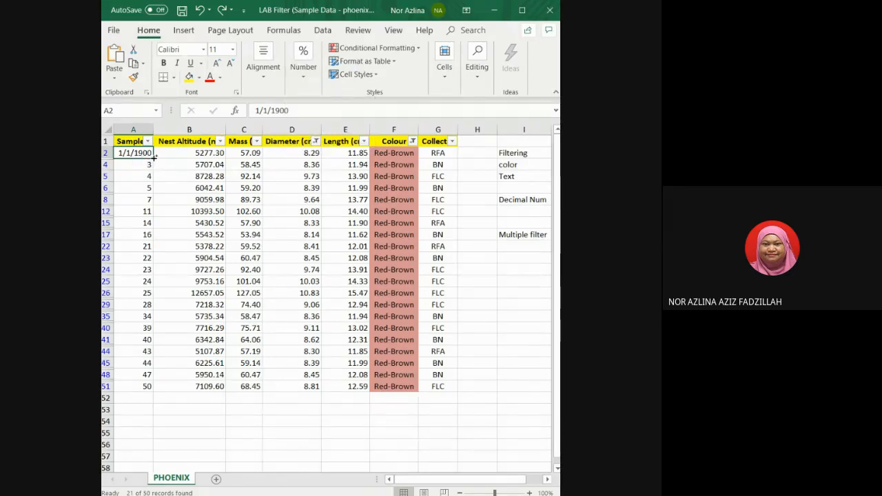
{"action": "mouse_move", "coordinate": [153, 159]}
{"action": "left_mouse_down"}
{"action": "mouse_move", "coordinate": [150, 165]}
{"action": "mouse_move", "coordinate": [149, 157]}
{"action": "left_mouse_up"}
{"action": "left_click", "coordinate": [145, 164]}
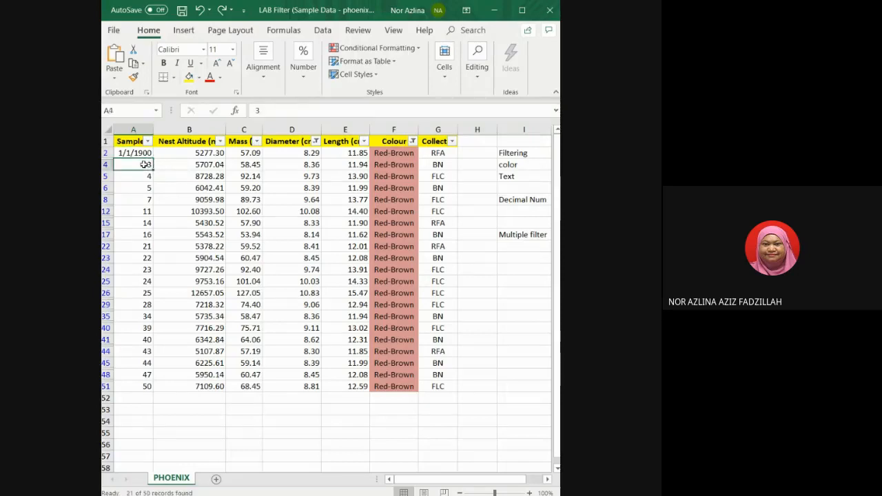
{"action": "left_click", "coordinate": [303, 62]}
{"action": "left_click", "coordinate": [365, 110]}
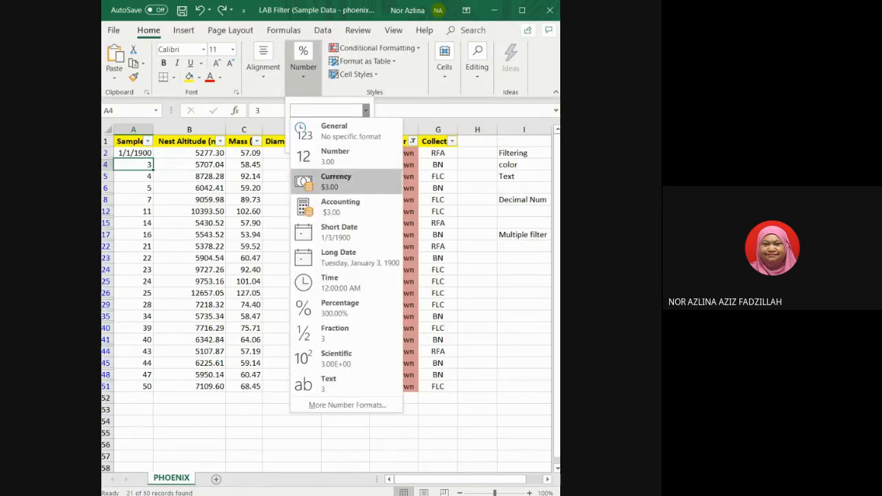
{"action": "left_click", "coordinate": [339, 231]}
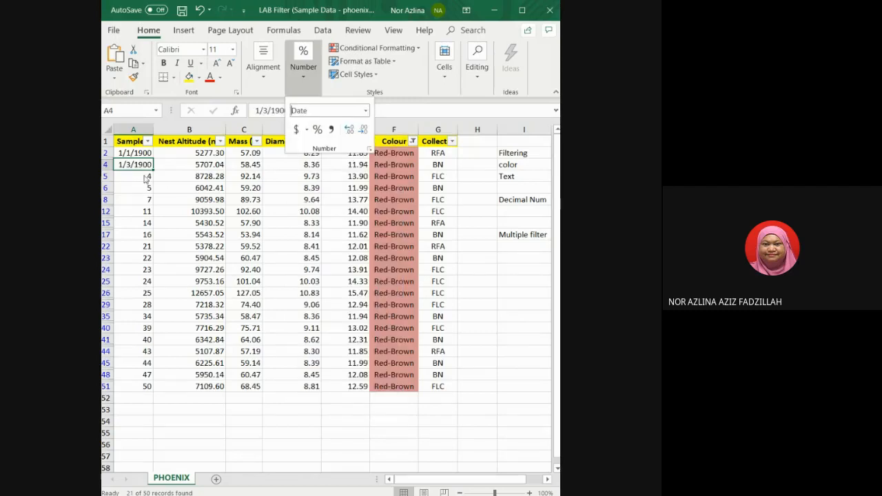
{"action": "left_click", "coordinate": [147, 152]}
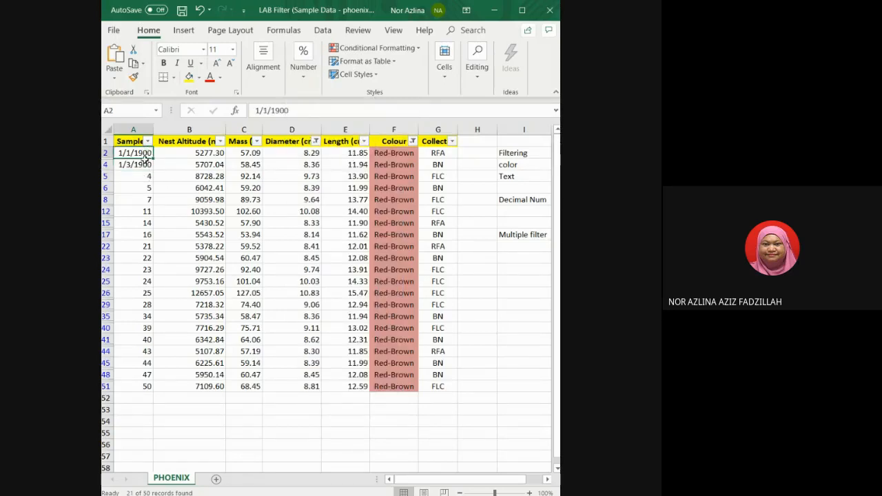
{"action": "mouse_move", "coordinate": [147, 154]}
{"action": "left_mouse_down"}
{"action": "mouse_move", "coordinate": [153, 204]}
{"action": "mouse_move", "coordinate": [147, 165]}
{"action": "left_mouse_up"}
{"action": "left_click", "coordinate": [144, 156]}
{"action": "key", "text": "ctrl+z"}
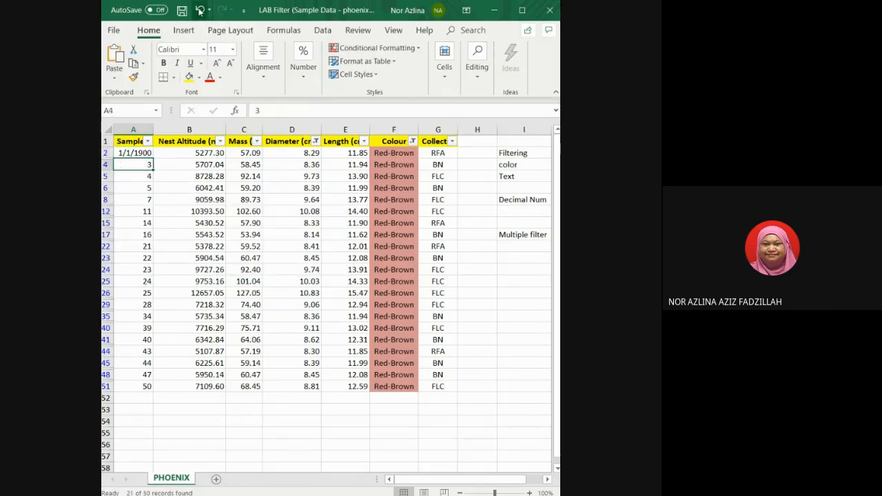
{"action": "left_click", "coordinate": [143, 153]}
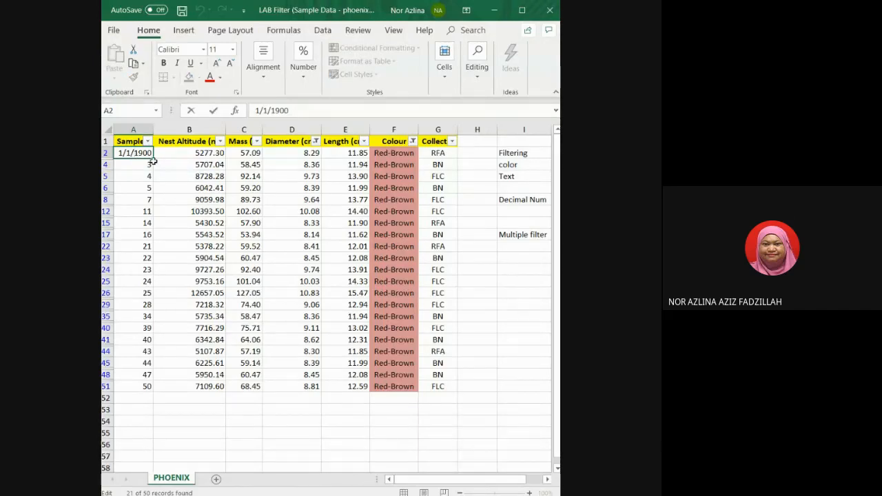
{"action": "mouse_move", "coordinate": [150, 159]}
{"action": "left_mouse_down"}
{"action": "mouse_move", "coordinate": [148, 180]}
{"action": "mouse_move", "coordinate": [142, 153]}
{"action": "left_mouse_up"}
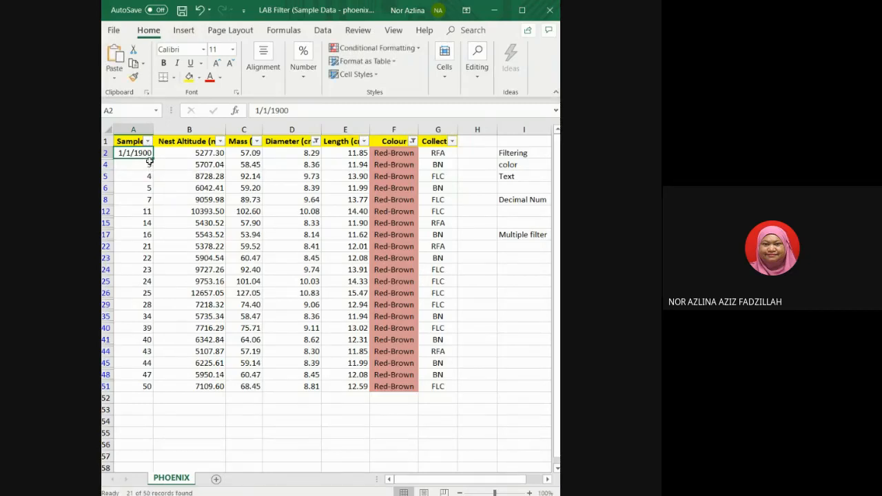
Italicize cell A2's date, undoing an accidental change to that cell.
{"action": "key", "text": "ctrl+i"}
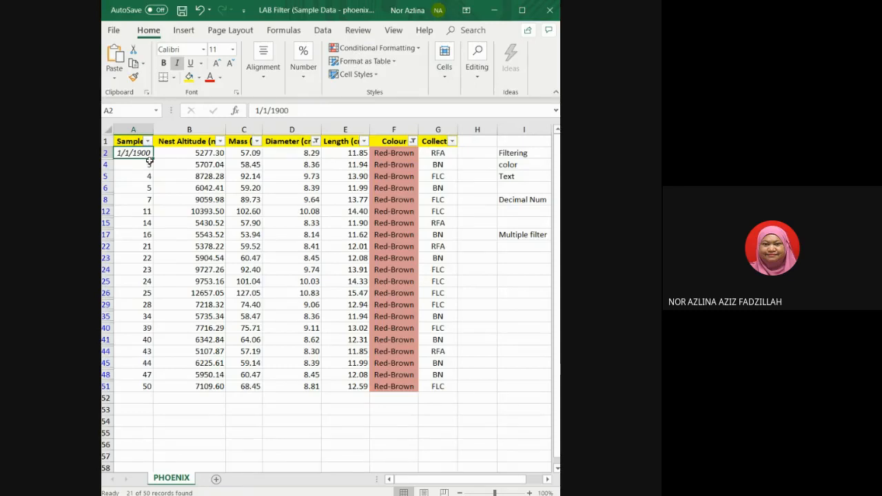
{"action": "mouse_move", "coordinate": [153, 160]}
{"action": "left_mouse_down"}
{"action": "mouse_move", "coordinate": [153, 178]}
{"action": "mouse_move", "coordinate": [152, 157]}
{"action": "left_mouse_up"}
{"action": "left_click", "coordinate": [148, 166]}
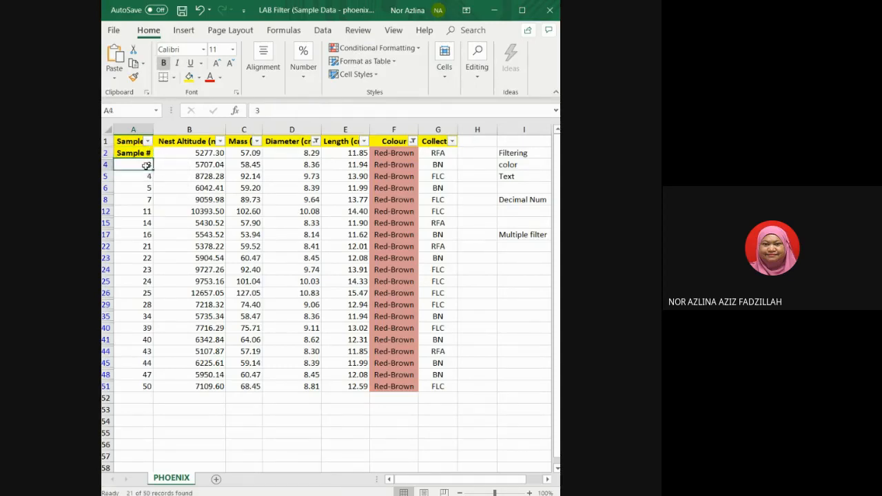
{"action": "left_click", "coordinate": [147, 153]}
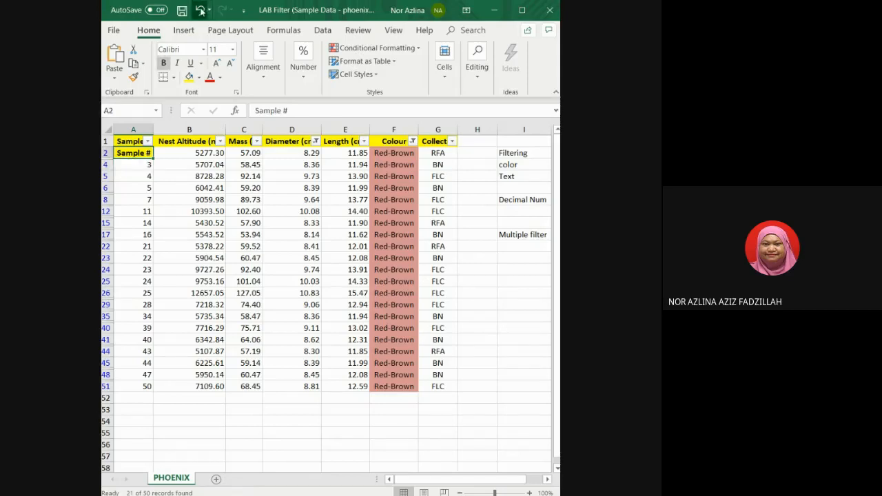
{"action": "left_click", "coordinate": [199, 10]}
{"action": "left_click", "coordinate": [142, 164]}
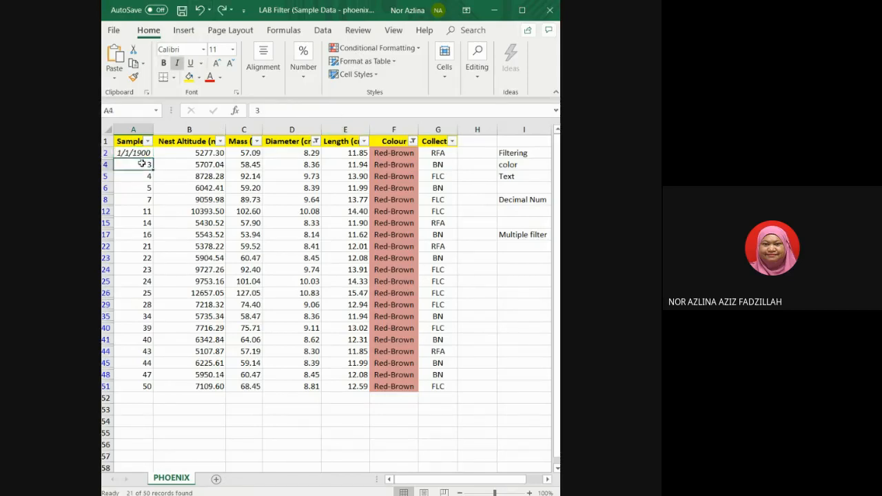
Apply the Short Date number format to cells A4, A5 and A6 one by one.
{"action": "left_click", "coordinate": [309, 78]}
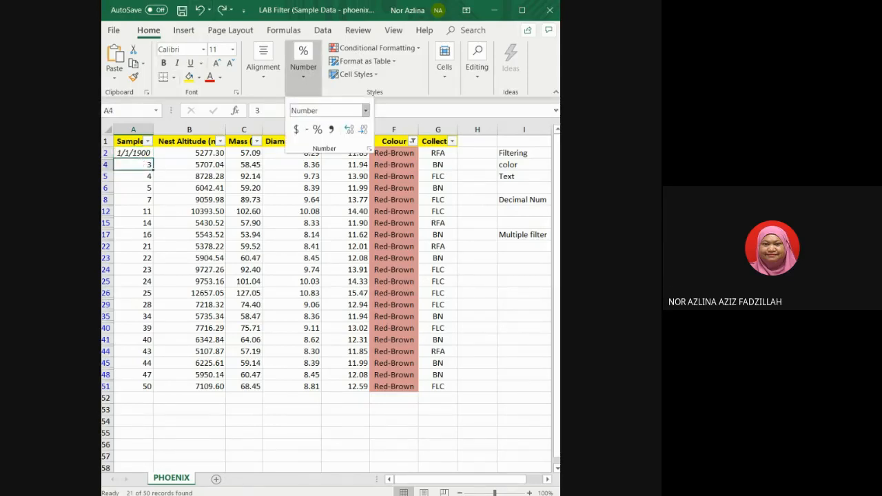
{"action": "left_click", "coordinate": [366, 110]}
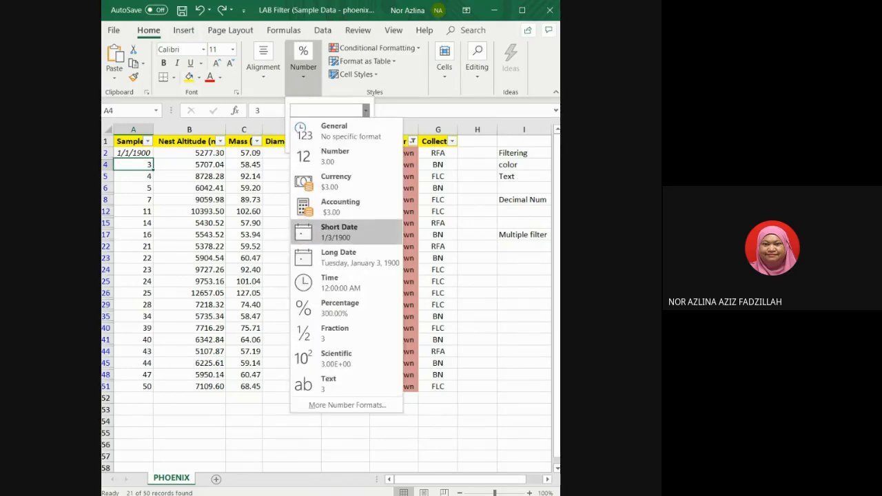
{"action": "left_click", "coordinate": [339, 232]}
{"action": "left_click", "coordinate": [139, 174]}
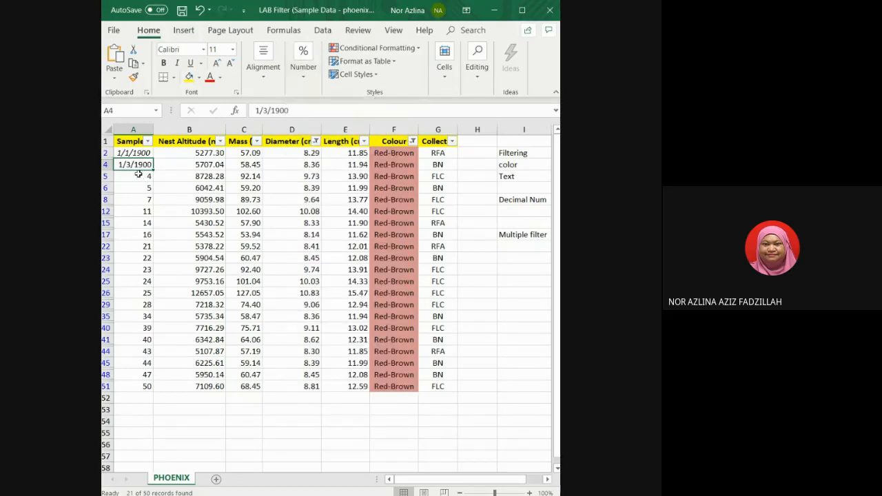
{"action": "left_click", "coordinate": [138, 177]}
{"action": "left_click", "coordinate": [299, 81]}
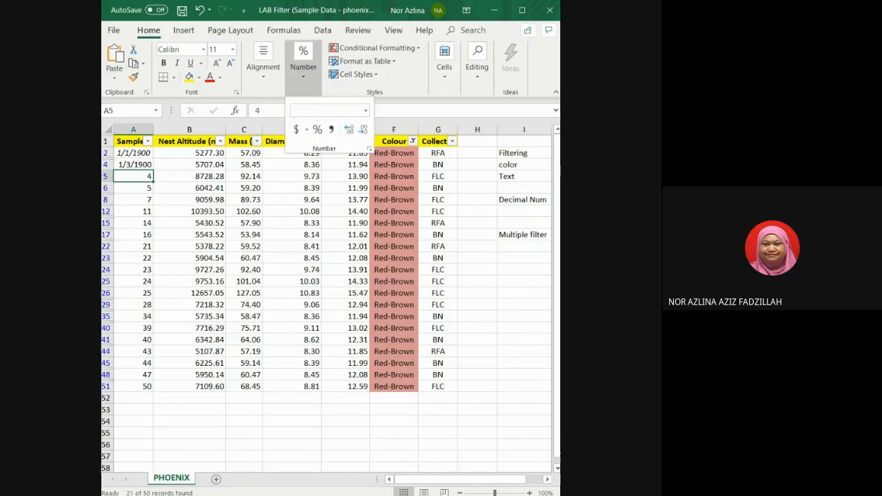
{"action": "left_click", "coordinate": [329, 110]}
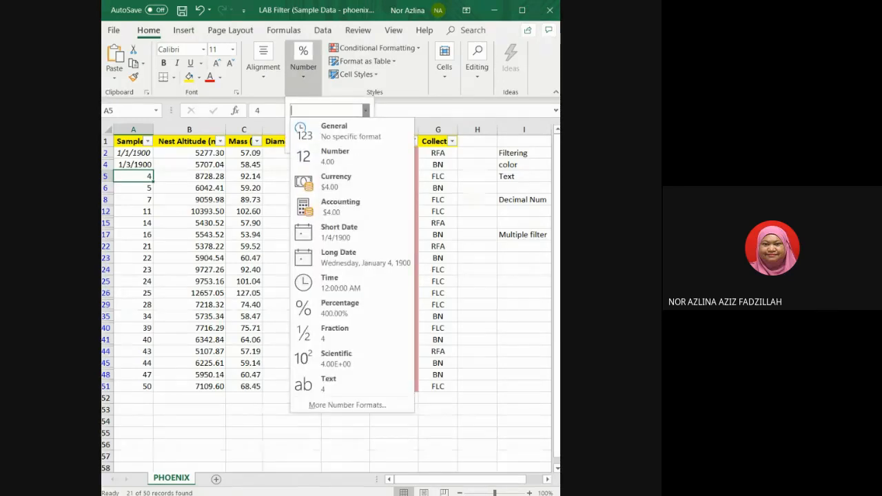
{"action": "left_click", "coordinate": [339, 232]}
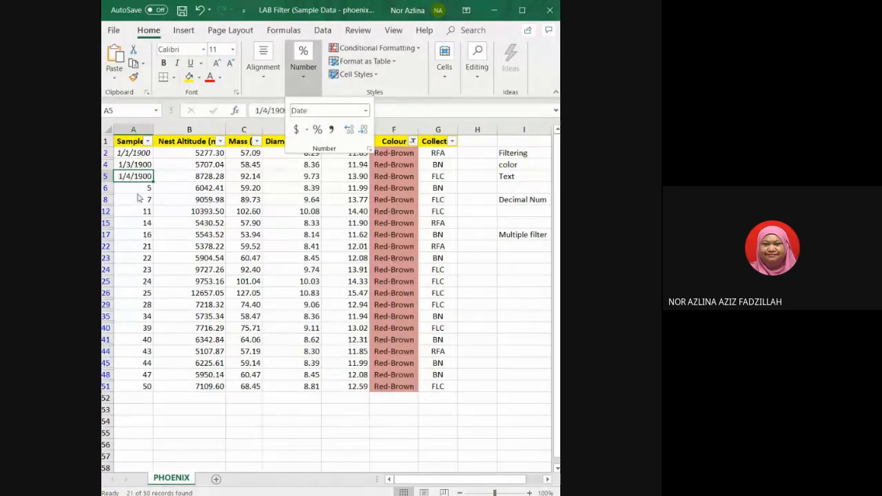
{"action": "left_click", "coordinate": [137, 188]}
{"action": "left_click", "coordinate": [308, 82]}
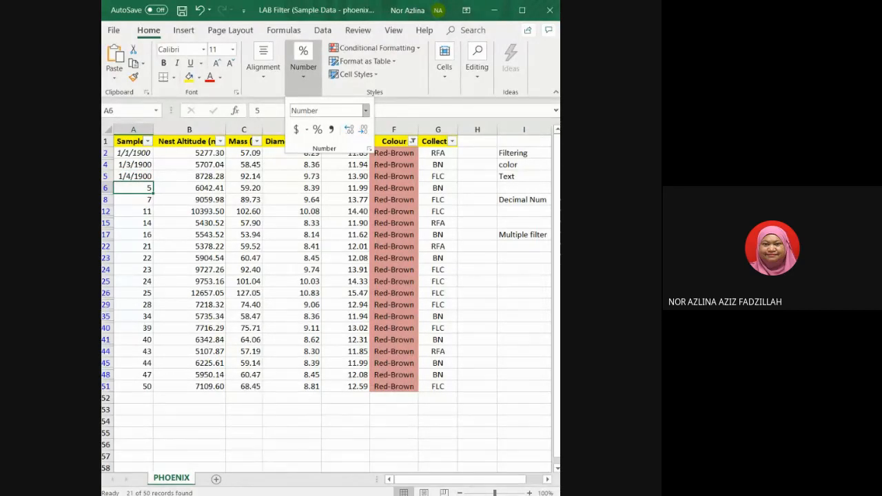
{"action": "left_click", "coordinate": [366, 110]}
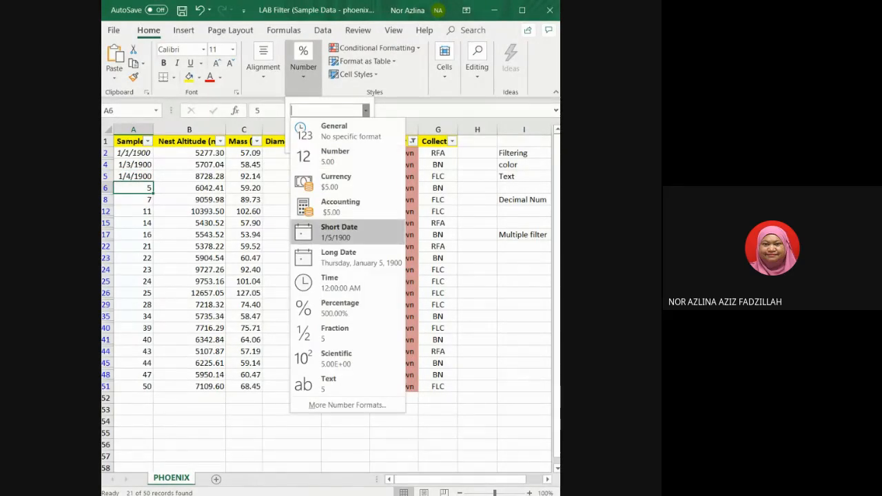
{"action": "left_click", "coordinate": [338, 232]}
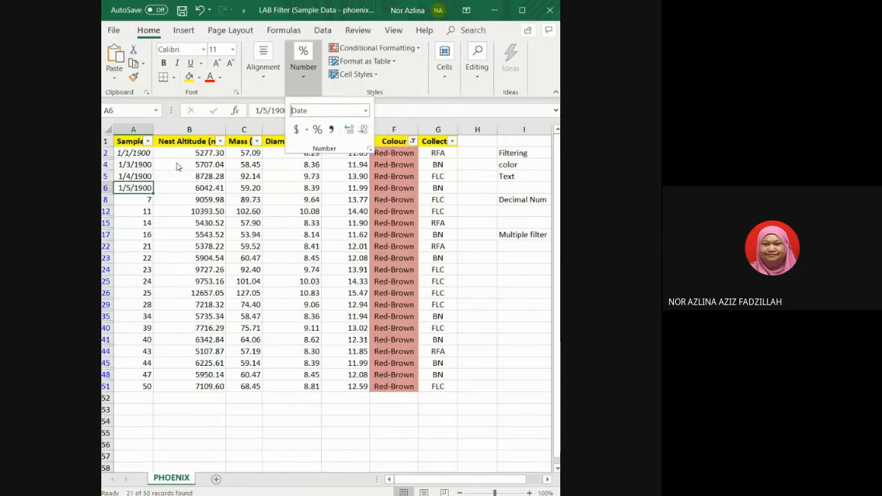
Rename the column A header to Date.
{"action": "left_click", "coordinate": [147, 144]}
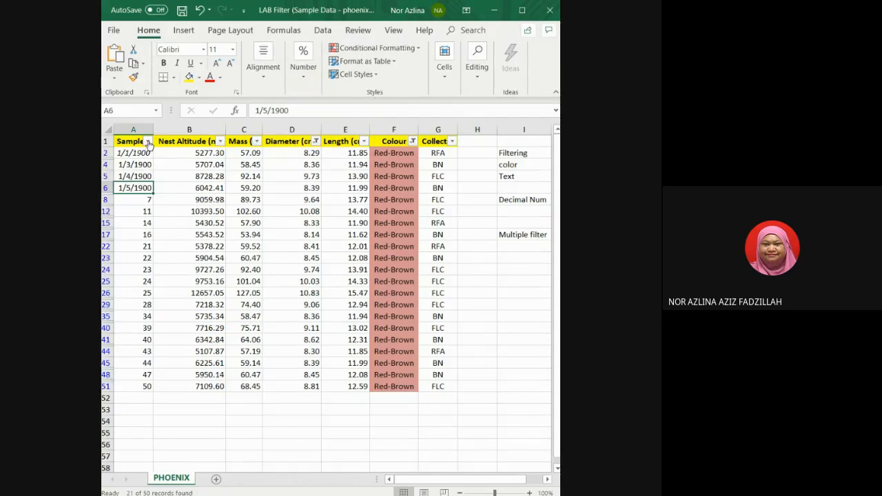
{"action": "left_click", "coordinate": [148, 141]}
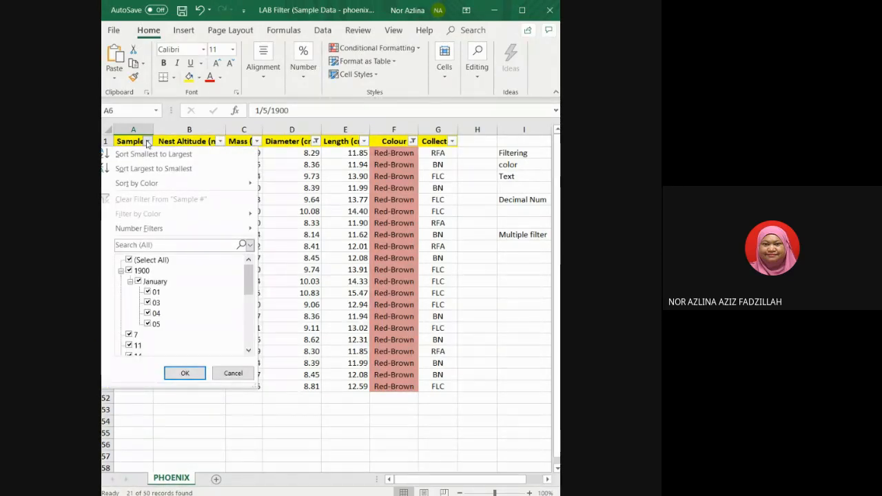
{"action": "left_click", "coordinate": [127, 140]}
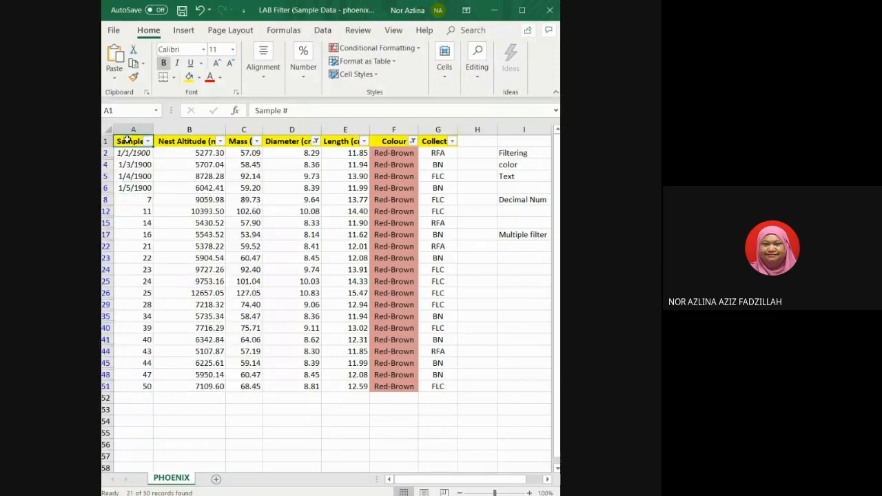
{"action": "type", "text": "Date"}
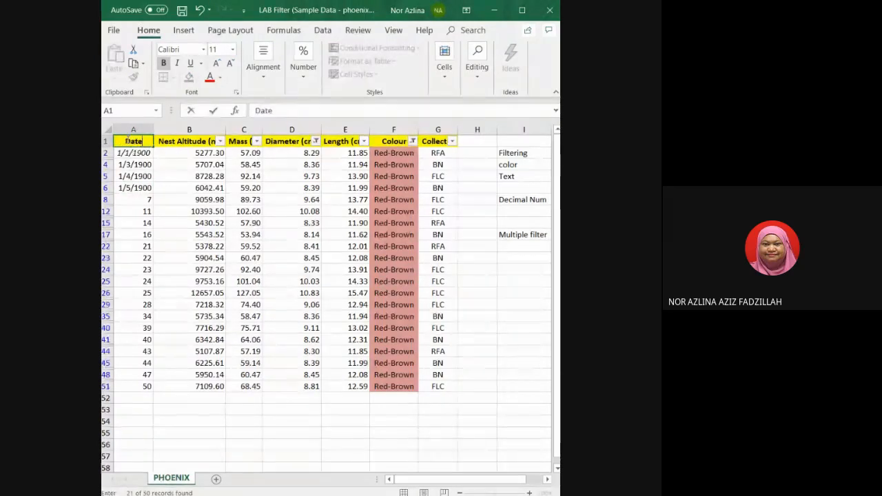
{"action": "key", "text": "Return"}
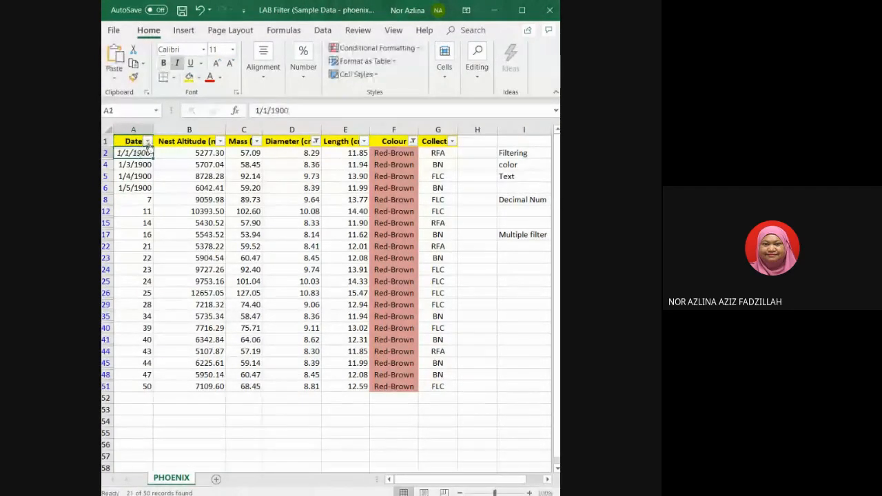
Open the Date column's filter list to review how its values are grouped.
{"action": "left_click", "coordinate": [148, 141]}
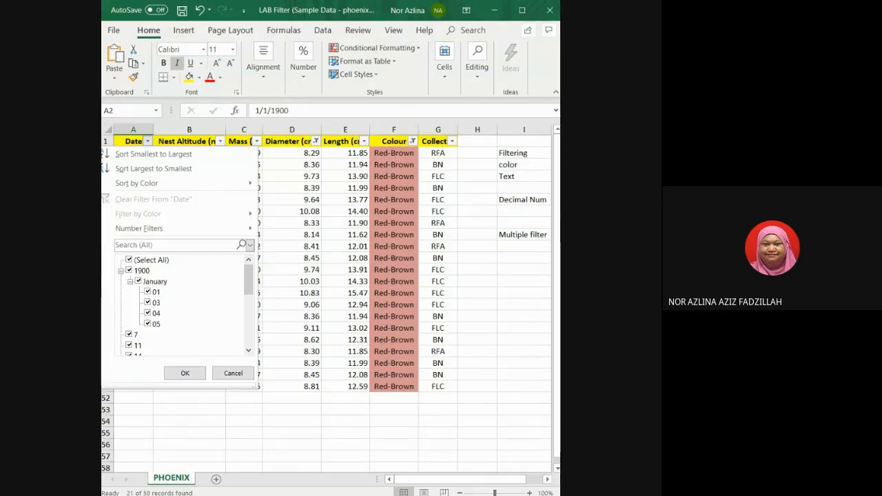
{"action": "mouse_move", "coordinate": [139, 228]}
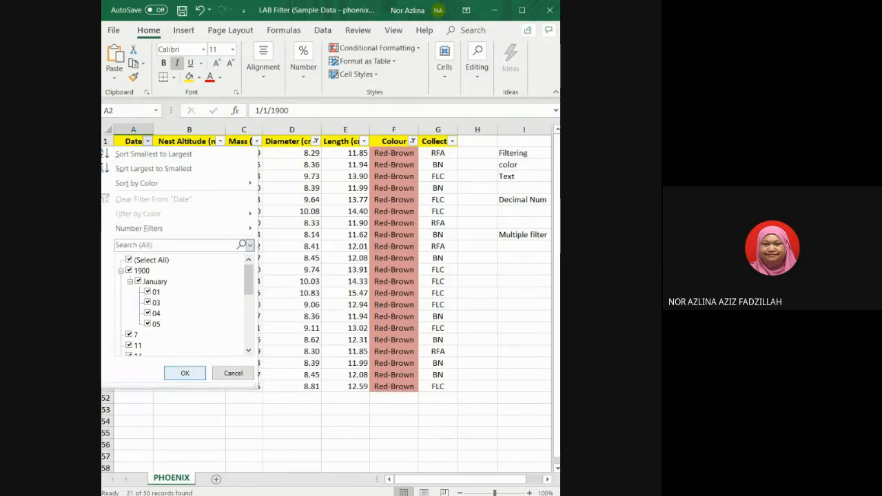
{"action": "left_click", "coordinate": [180, 373]}
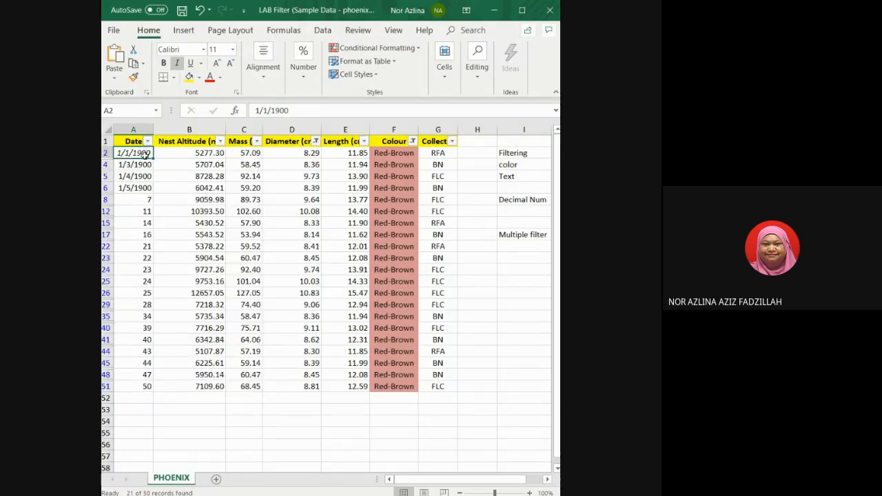
Apply the Short Date format to cell A2 again.
{"action": "left_click", "coordinate": [303, 62]}
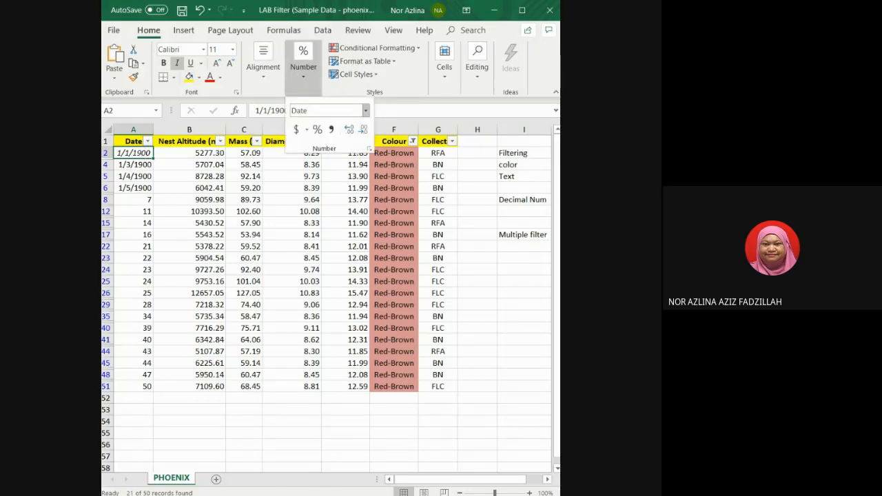
{"action": "key", "text": "Down"}
{"action": "key", "text": "Down"}
{"action": "key", "text": "Down"}
{"action": "key", "text": "Down"}
{"action": "key", "text": "Down"}
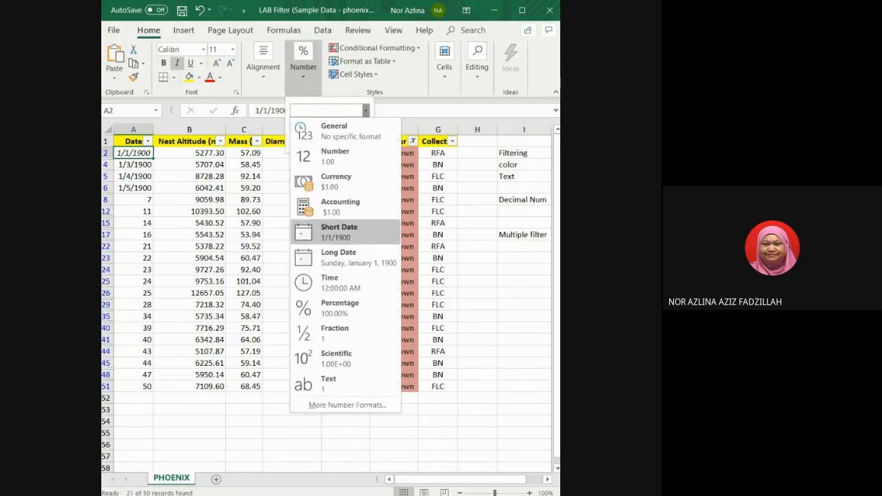
{"action": "key", "text": "Return"}
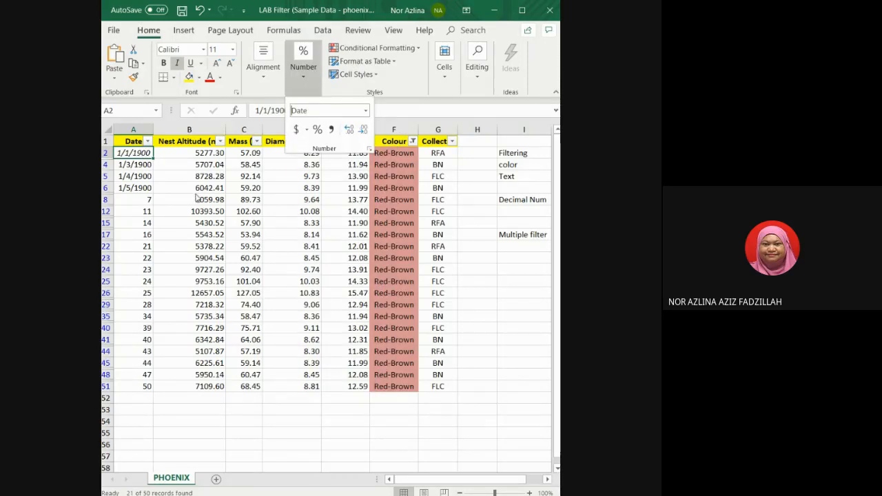
Fill cell A2's date down the Date column to row 51, then undo the fill.
{"action": "left_click", "coordinate": [148, 157]}
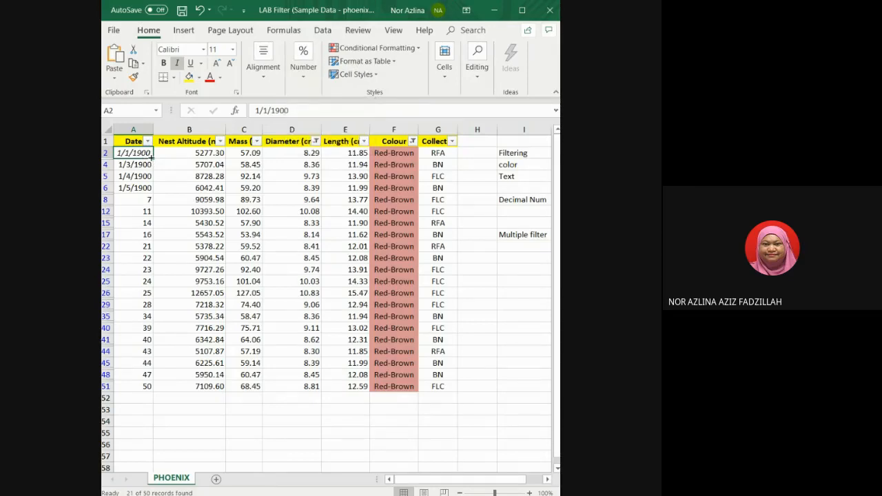
{"action": "left_click_drag", "start_coordinate": [151, 157], "coordinate": [142, 392]}
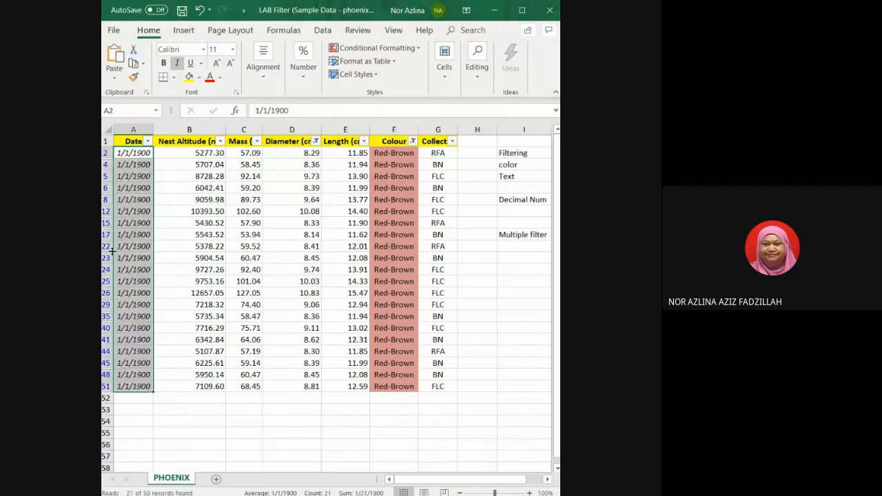
{"action": "left_click", "coordinate": [139, 165]}
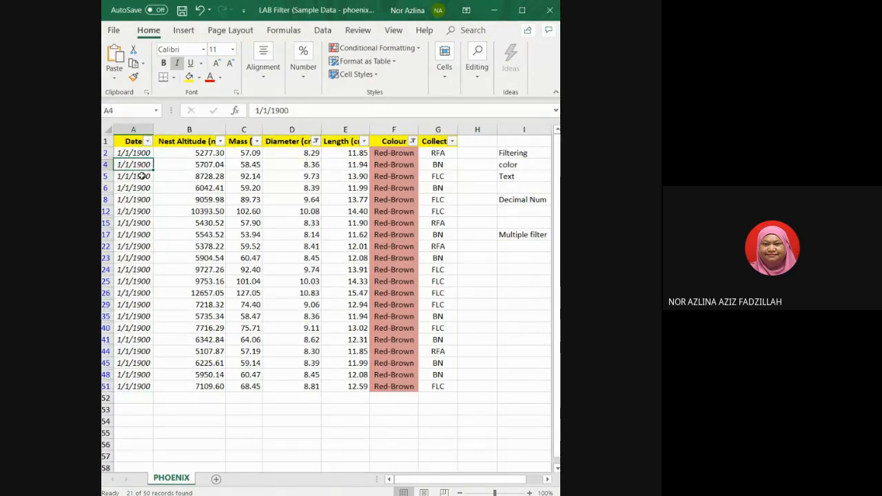
{"action": "key", "text": "ctrl+z"}
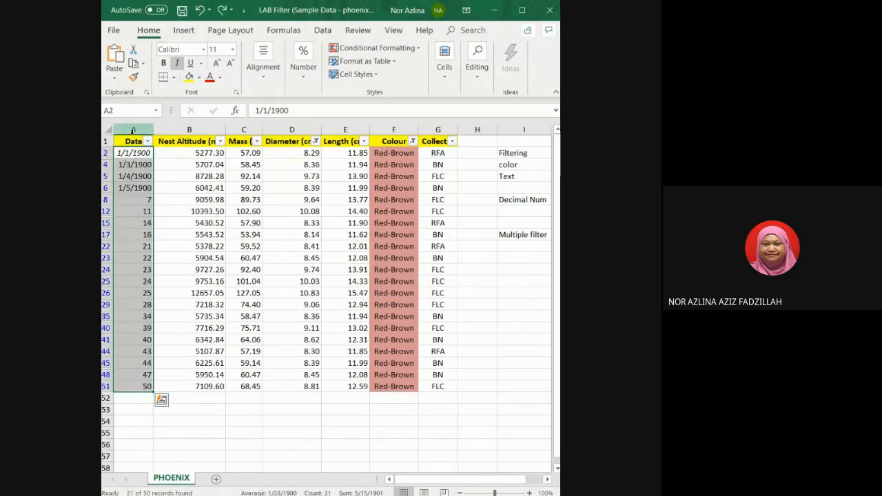
{"action": "key", "text": "ctrl+z"}
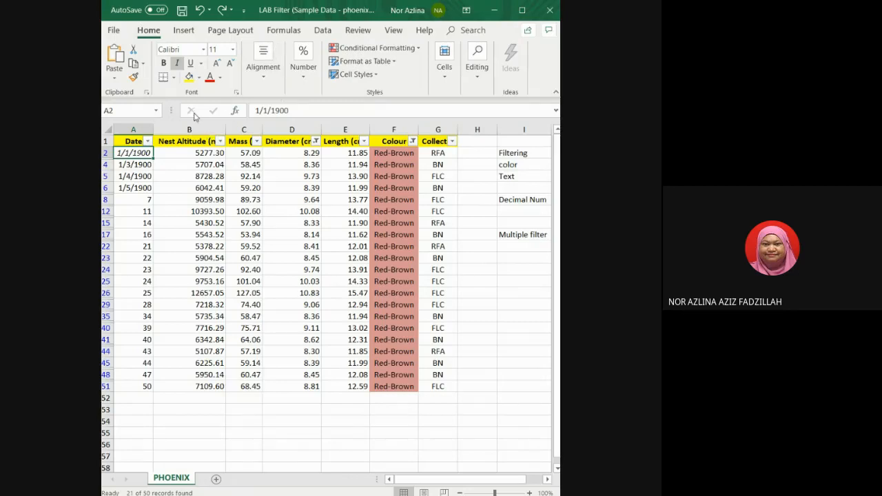
Remove the italics from cell A2, then try filling from it with the Short Date format and undo that attempt.
{"action": "key", "text": "ctrl+i"}
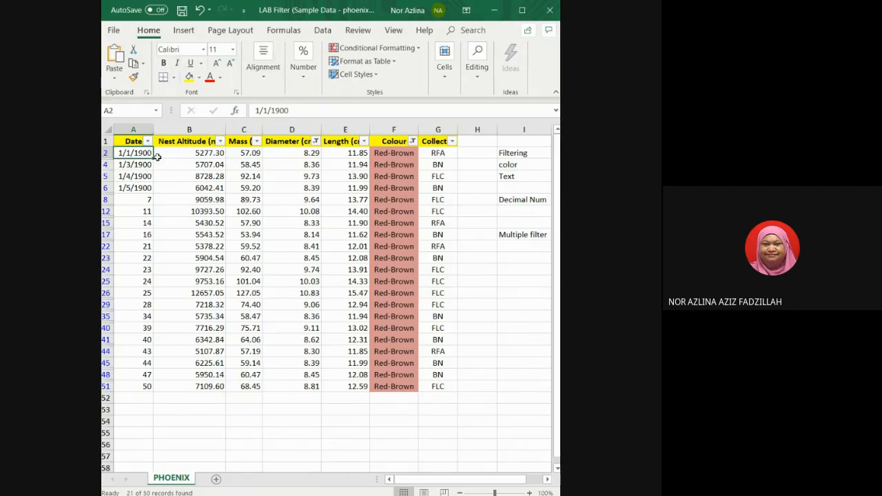
{"action": "mouse_move", "coordinate": [152, 158]}
{"action": "left_mouse_down"}
{"action": "mouse_move", "coordinate": [154, 188]}
{"action": "mouse_move", "coordinate": [152, 161]}
{"action": "left_mouse_up"}
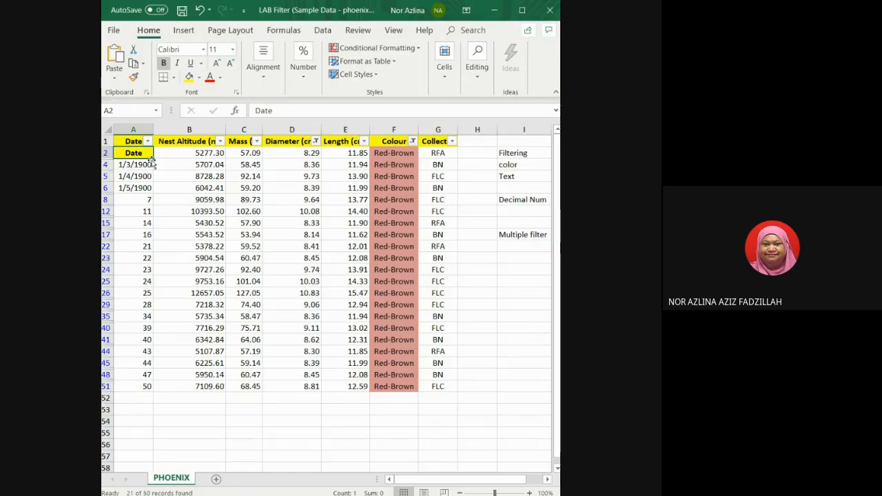
{"action": "left_click", "coordinate": [303, 75]}
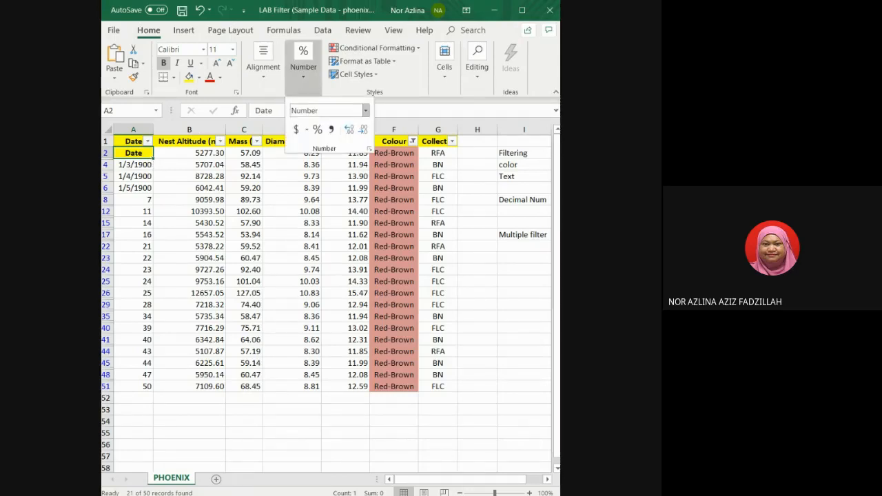
{"action": "left_click", "coordinate": [365, 110]}
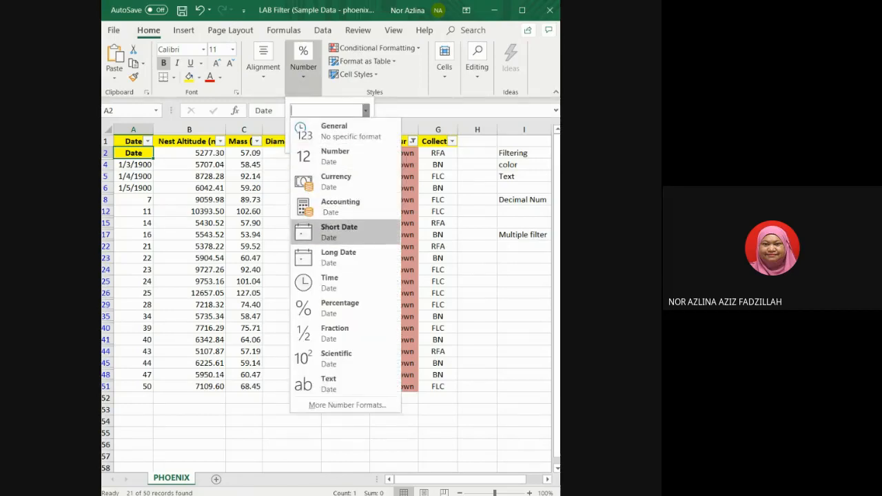
{"action": "left_click", "coordinate": [345, 232]}
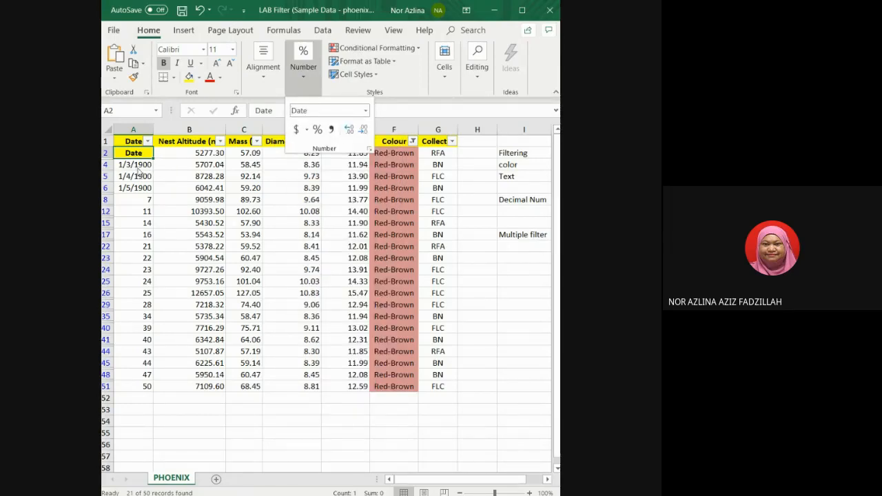
{"action": "left_click", "coordinate": [138, 166]}
{"action": "left_click", "coordinate": [136, 153]}
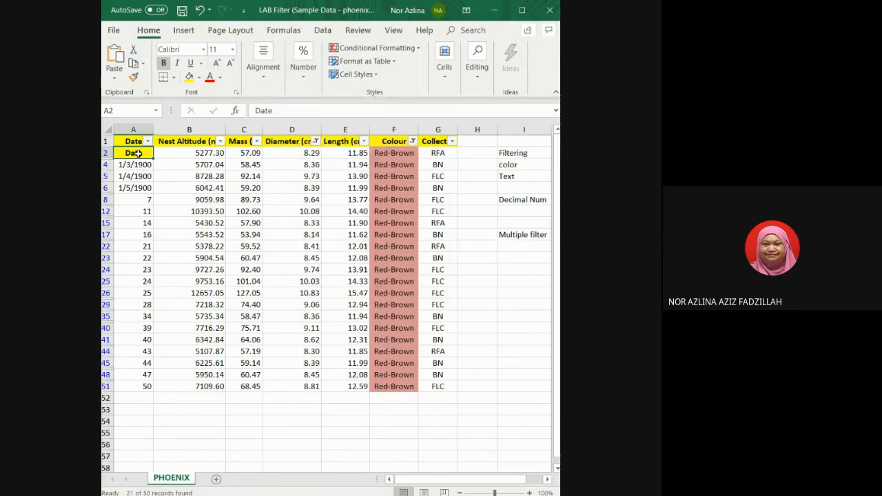
{"action": "left_click", "coordinate": [198, 10]}
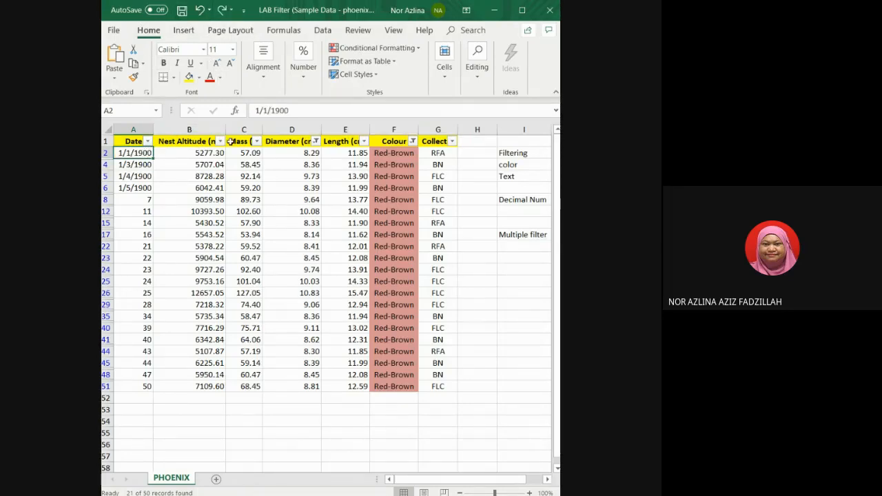
Apply the Short Date number format to cell A2.
{"action": "left_click", "coordinate": [300, 76]}
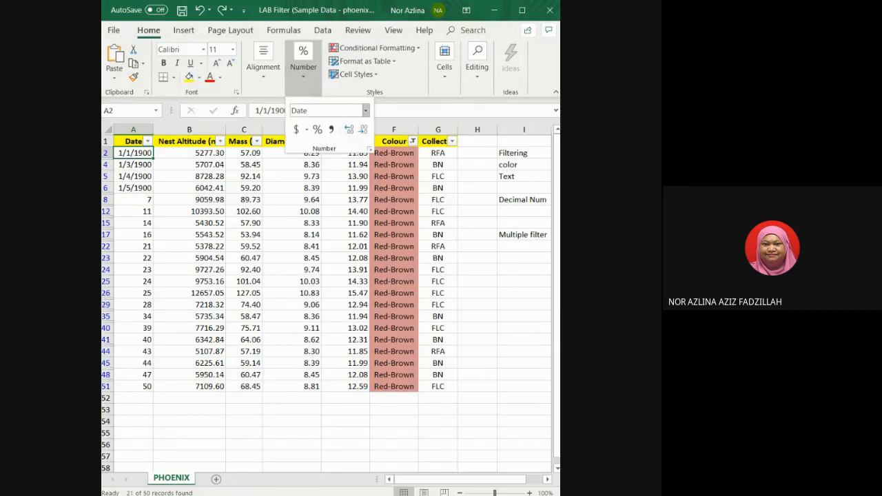
{"action": "left_click", "coordinate": [365, 111]}
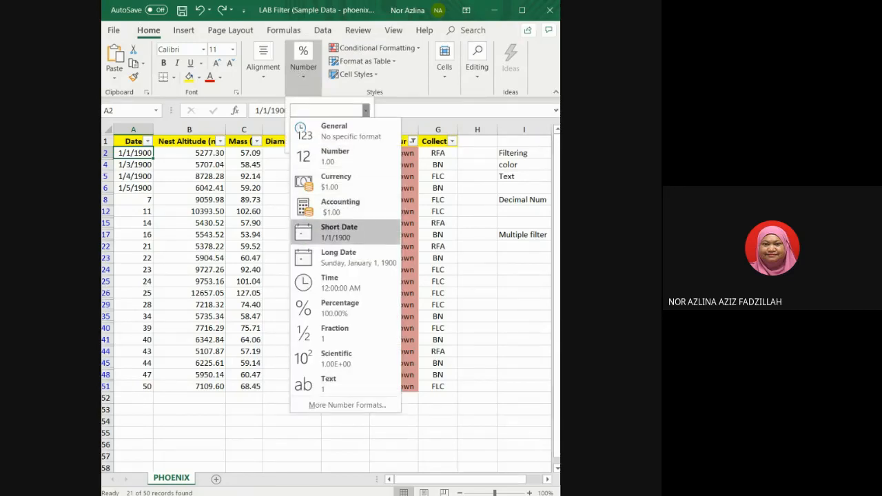
{"action": "left_click", "coordinate": [336, 236]}
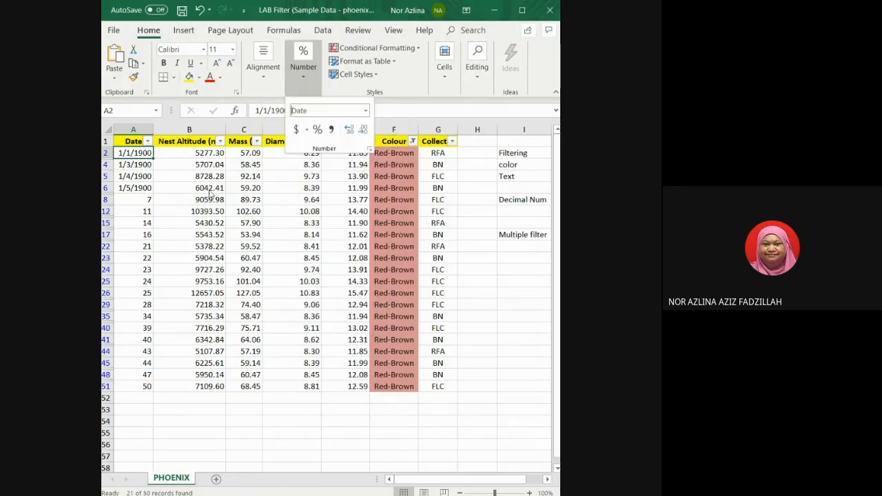
{"action": "left_click", "coordinate": [148, 157]}
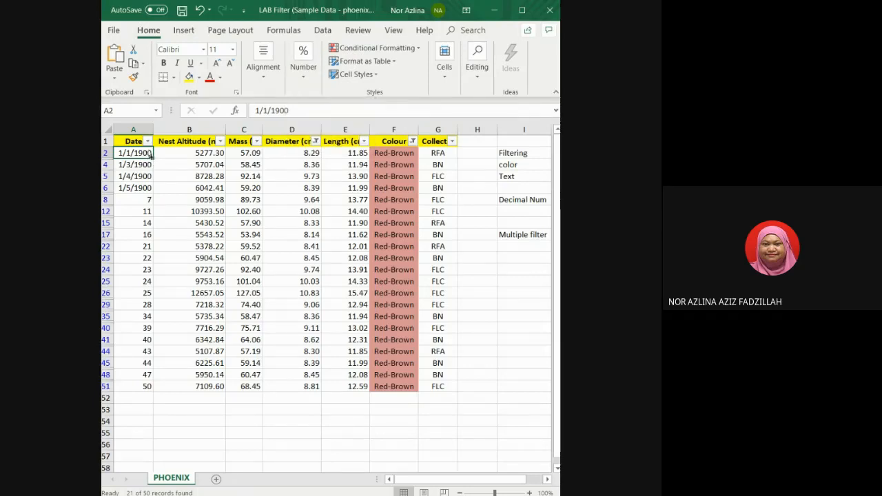
{"action": "mouse_move", "coordinate": [154, 156]}
{"action": "left_mouse_down"}
{"action": "mouse_move", "coordinate": [153, 194]}
{"action": "mouse_move", "coordinate": [154, 160]}
{"action": "left_mouse_up"}
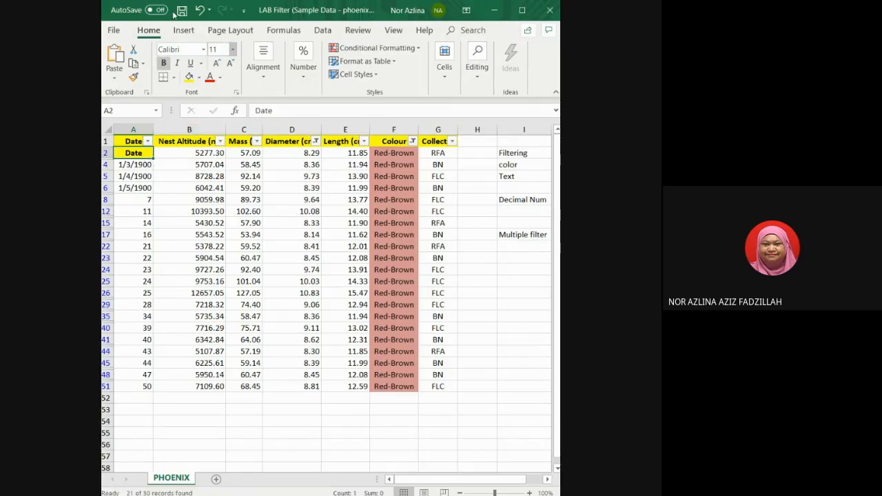
{"action": "left_click", "coordinate": [201, 10]}
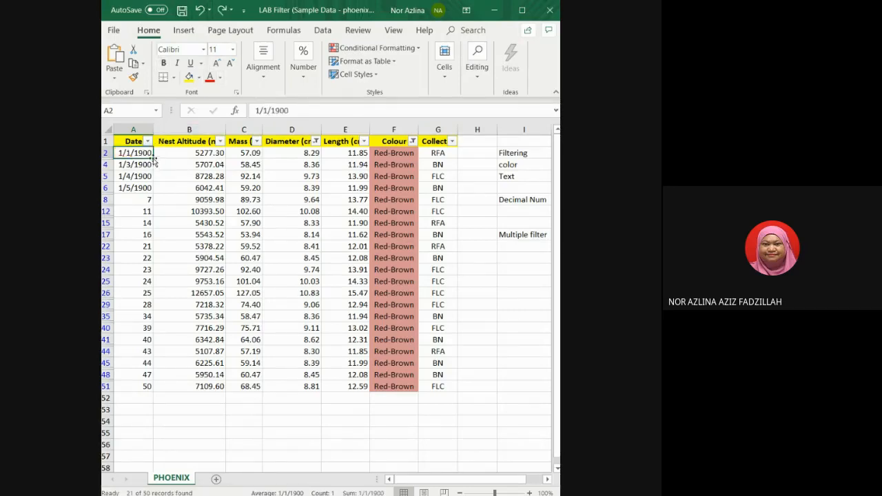
{"action": "mouse_move", "coordinate": [153, 158]}
{"action": "left_mouse_down"}
{"action": "mouse_move", "coordinate": [148, 214]}
{"action": "mouse_move", "coordinate": [153, 161]}
{"action": "left_mouse_up"}
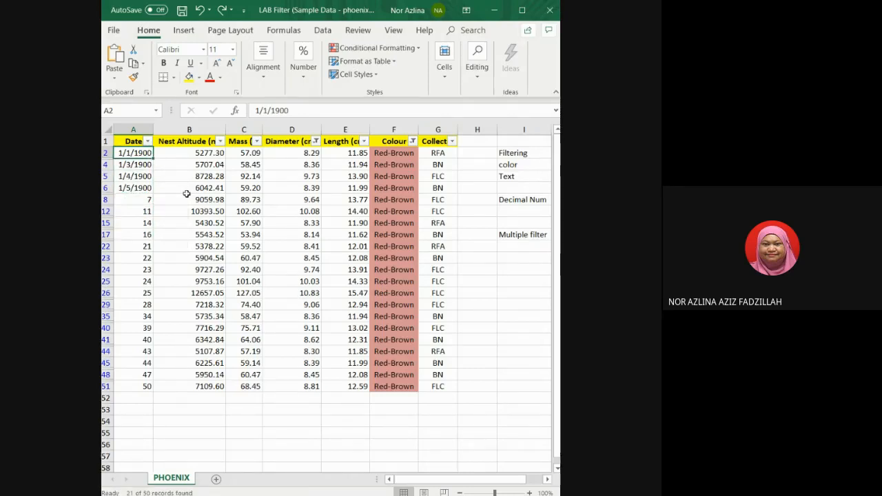
Add a Date header in cell H1 and give it the Short Date number format.
{"action": "left_click", "coordinate": [485, 144]}
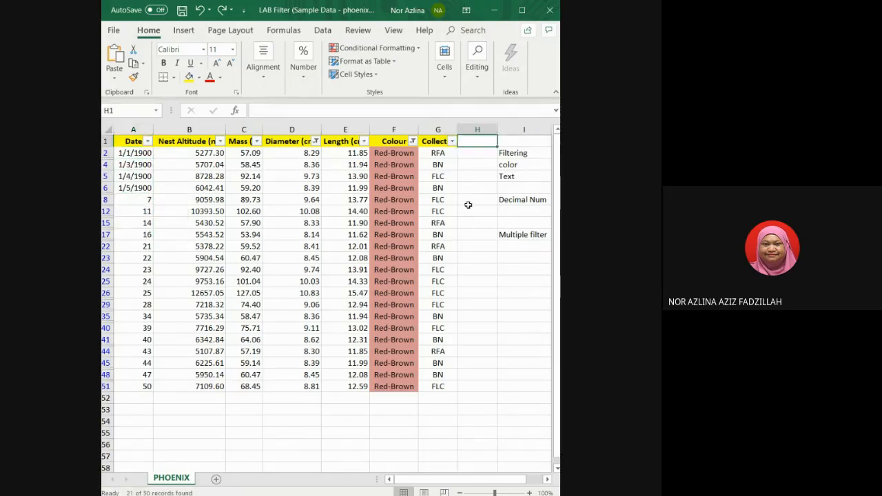
{"action": "type", "text": "Date"}
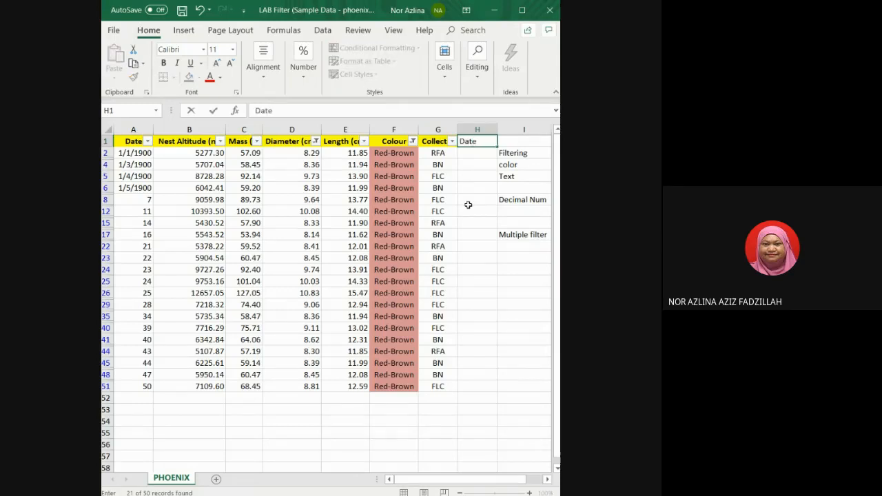
{"action": "left_click", "coordinate": [487, 152]}
{"action": "left_click", "coordinate": [484, 141]}
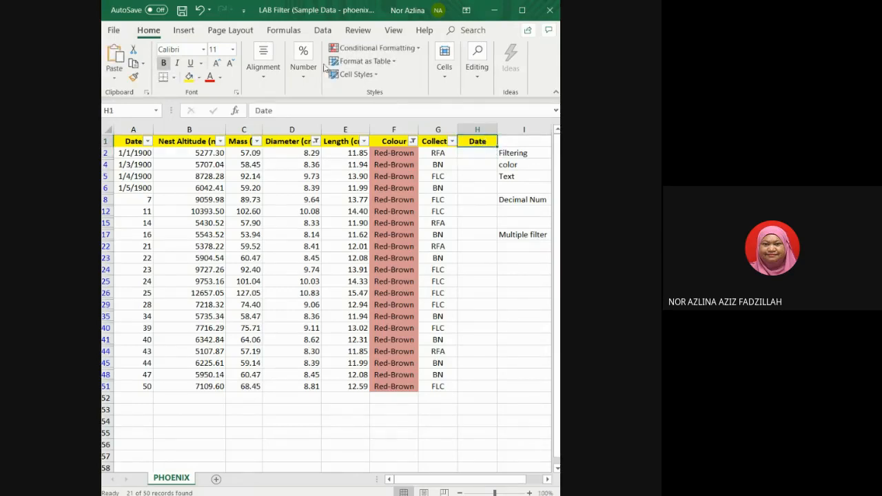
{"action": "left_click", "coordinate": [299, 81]}
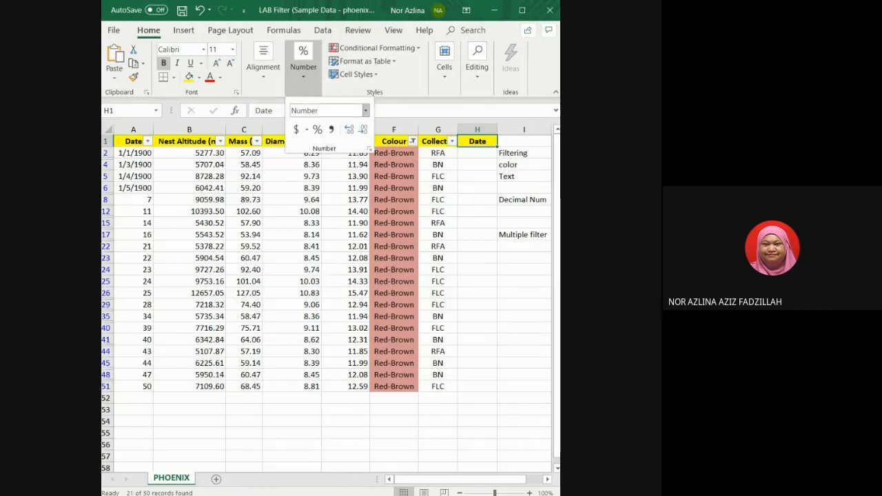
{"action": "left_click", "coordinate": [365, 111]}
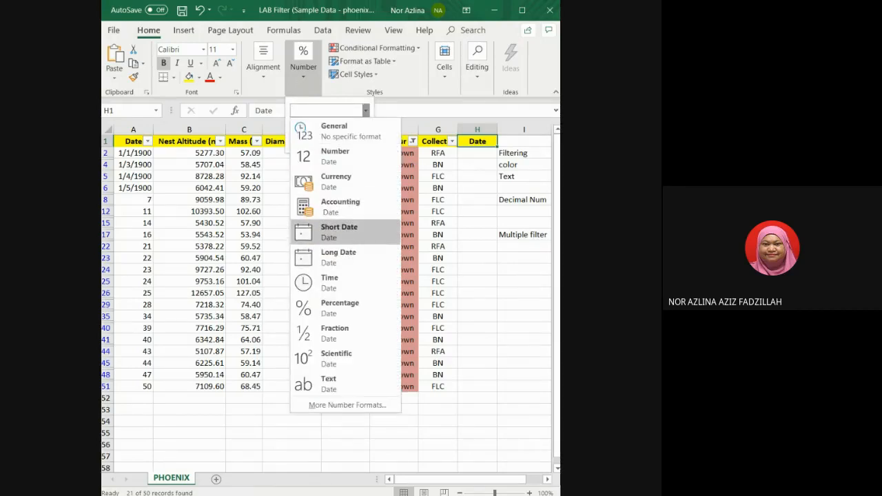
{"action": "left_click", "coordinate": [339, 233]}
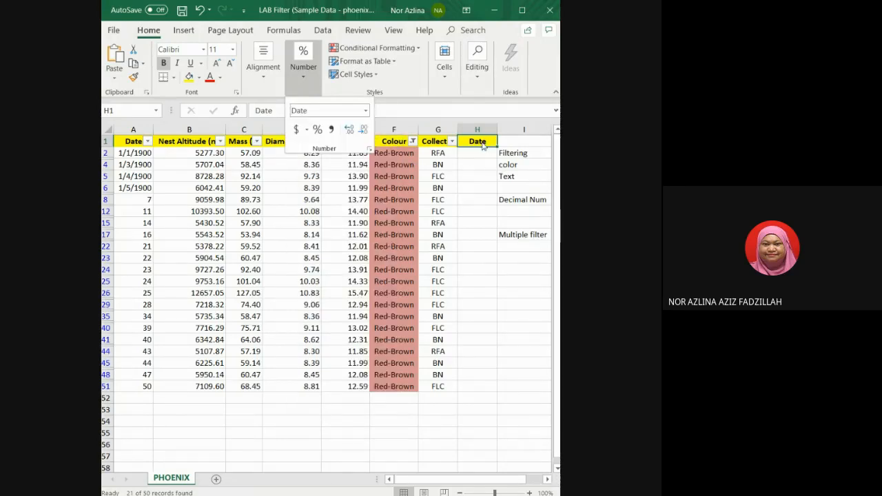
{"action": "left_click", "coordinate": [486, 142]}
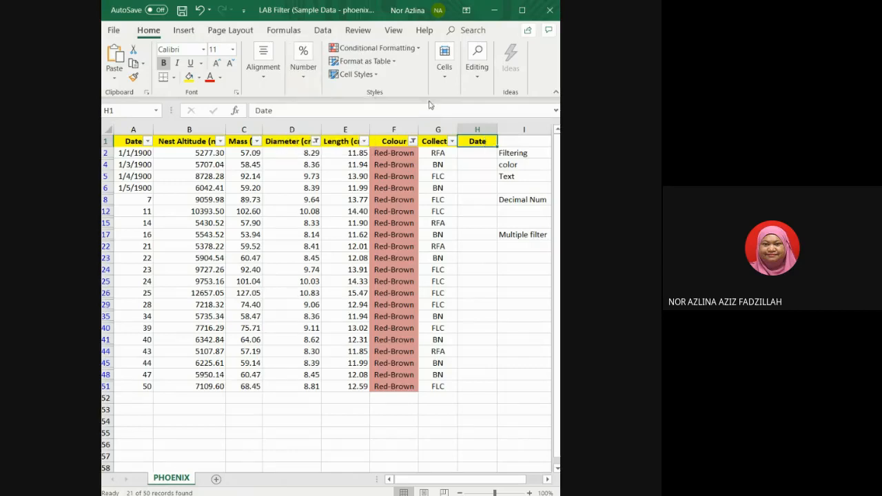
Turn the filter off and back on so all rows show and column H gets a filter arrow.
{"action": "left_click", "coordinate": [322, 30]}
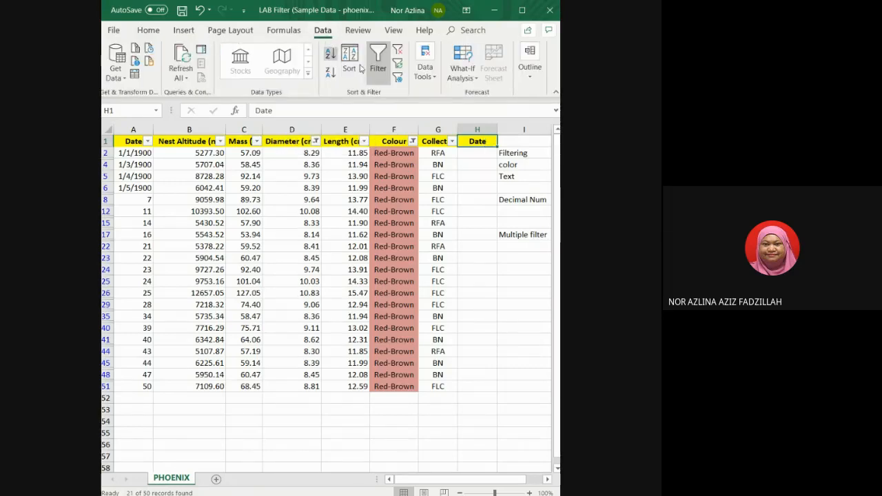
{"action": "left_click", "coordinate": [378, 76]}
{"action": "left_click", "coordinate": [378, 75]}
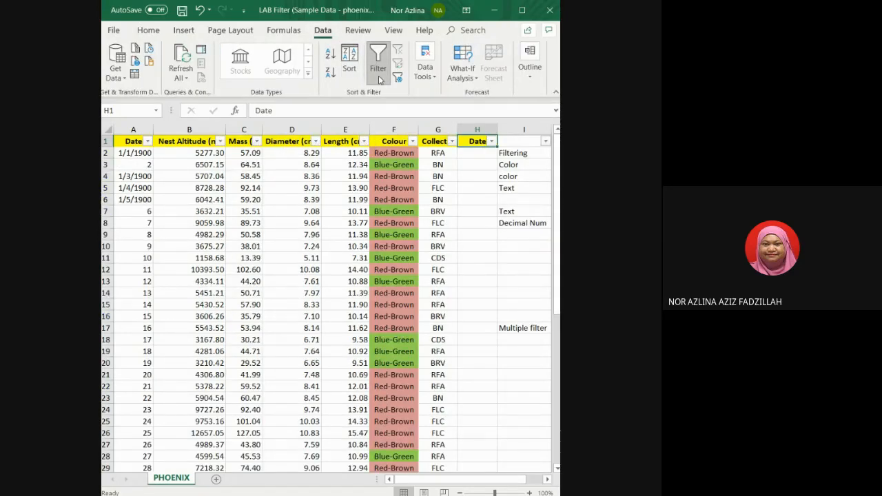
Enter the dates 1/04/2020 in cell H2 and 3/4/2020 in cell H3.
{"action": "left_click", "coordinate": [477, 153]}
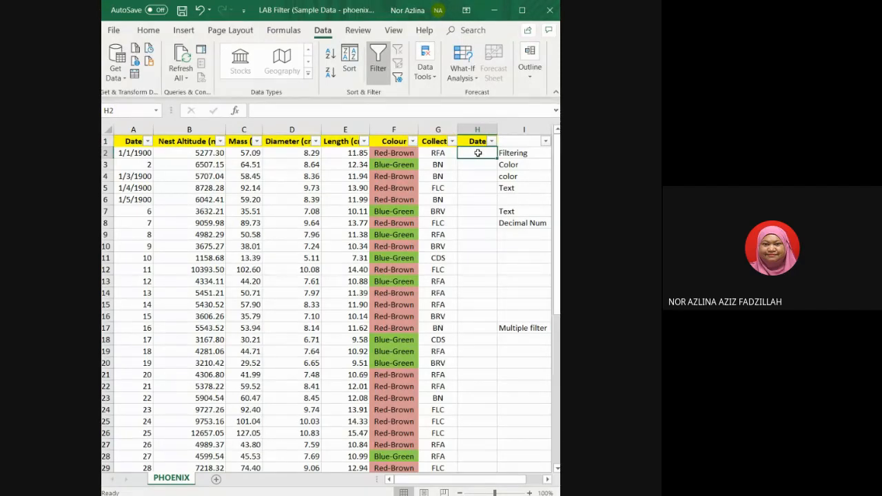
{"action": "type", "text": "1/"}
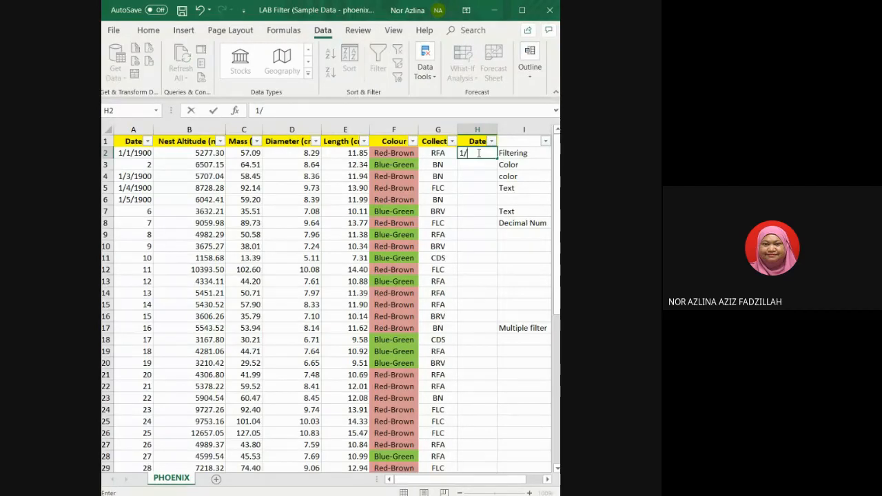
{"action": "type", "text": "04/2020"}
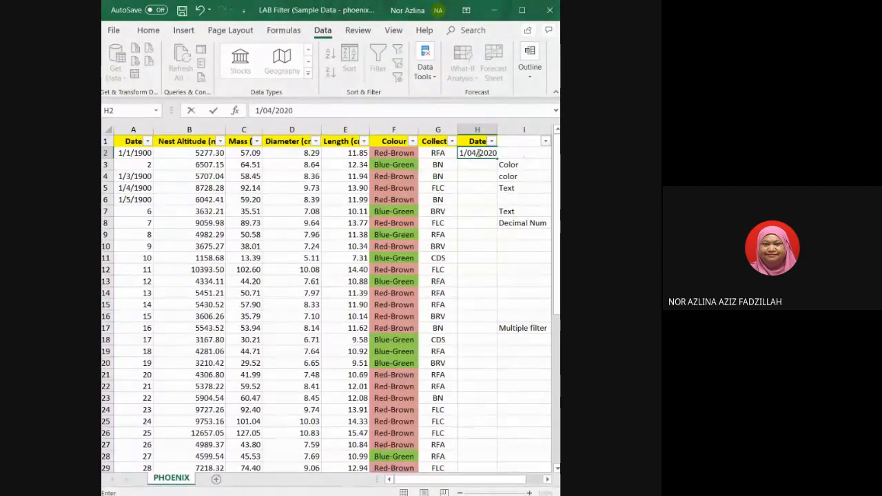
{"action": "key", "text": "Return"}
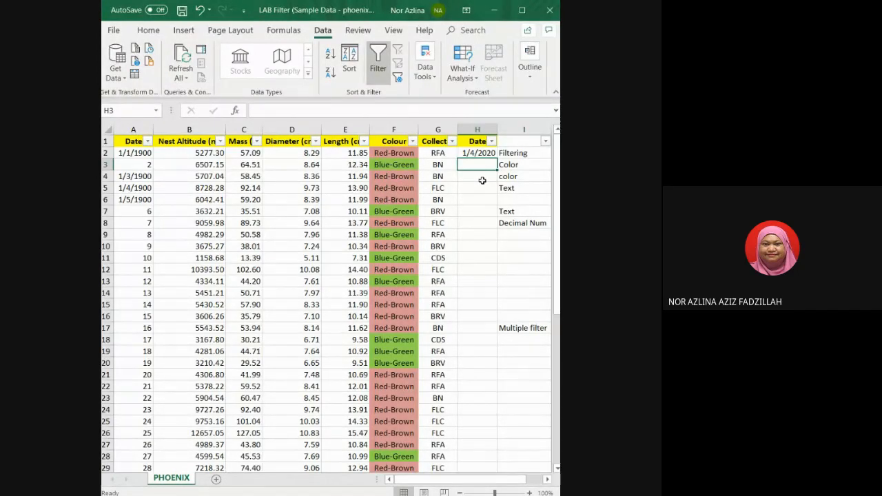
{"action": "type", "text": "3/4/"}
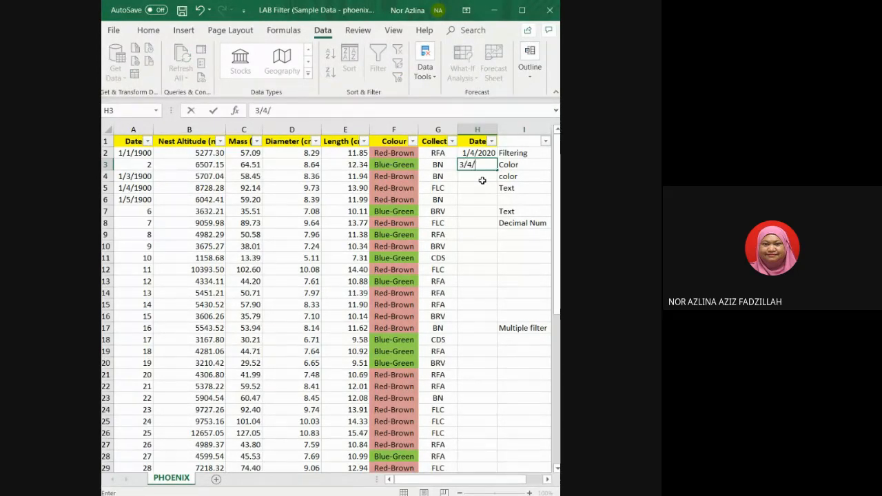
{"action": "type", "text": "2020"}
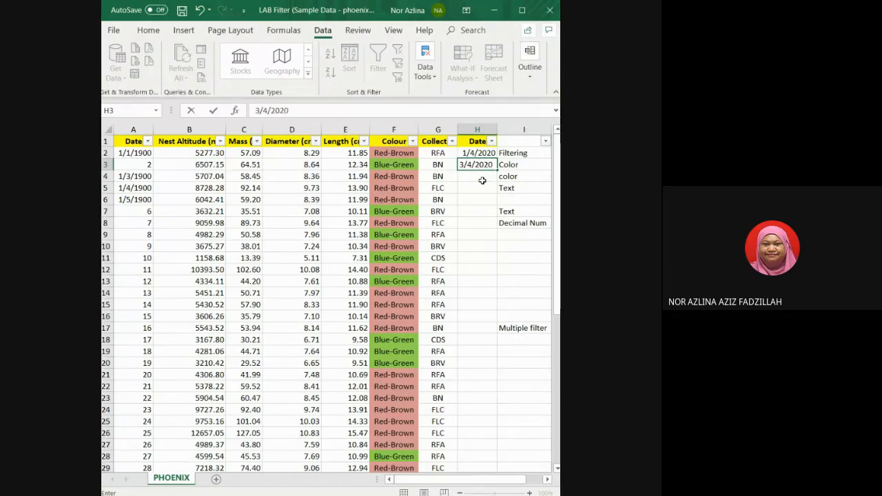
{"action": "key", "text": "Return"}
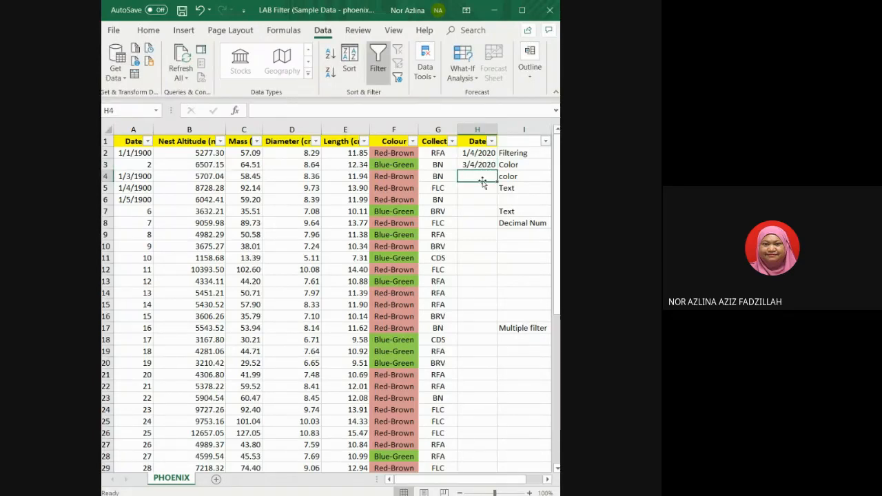
Enter the dates 5/4/2020 in cell H4 and 6/7/200 in cell H5.
{"action": "type", "text": "5/"}
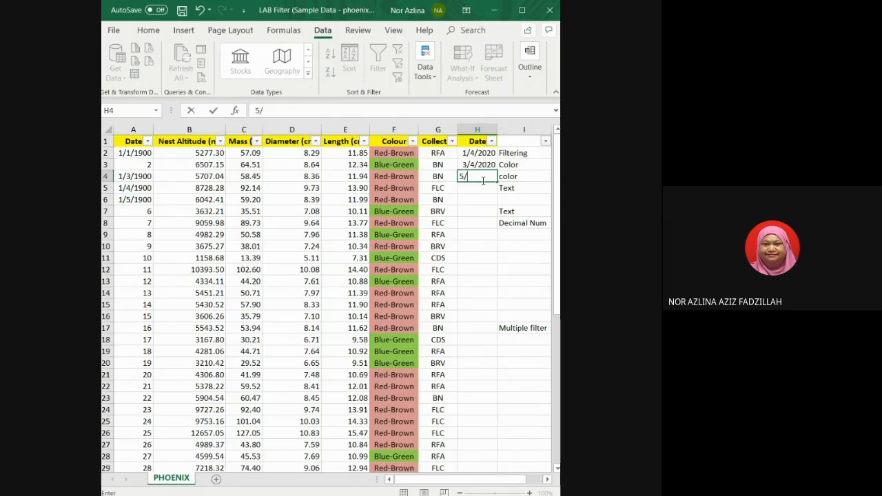
{"action": "type", "text": "4/2020"}
{"action": "key", "text": "Return"}
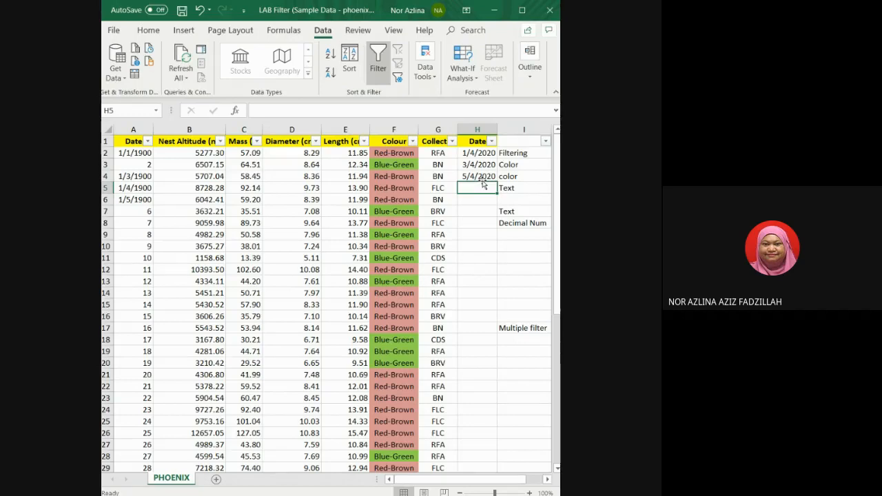
{"action": "type", "text": "6/7/"}
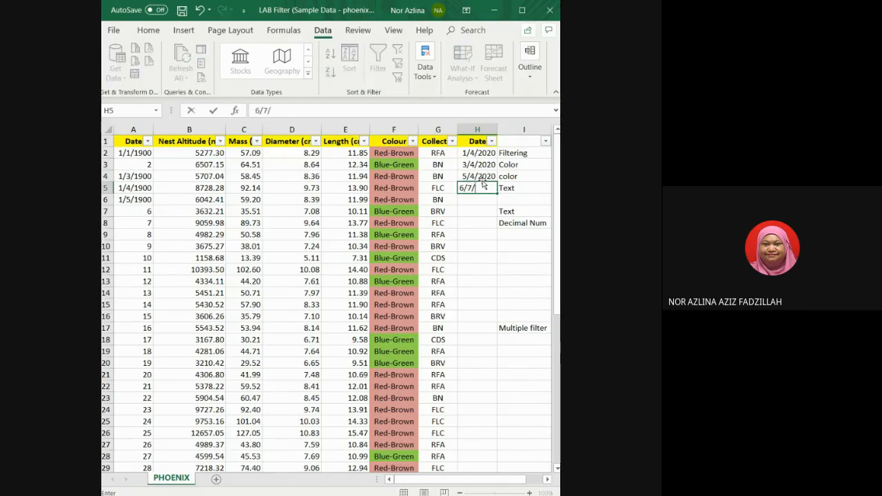
{"action": "type", "text": "200"}
{"action": "key", "text": "Return"}
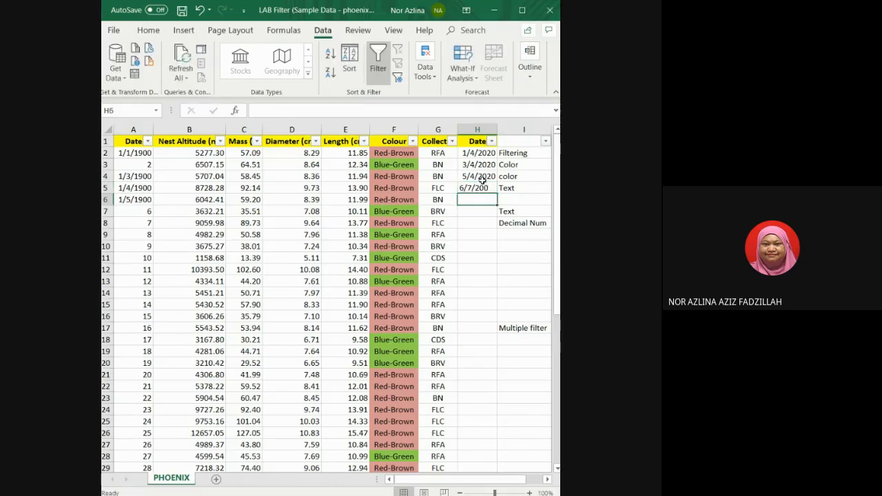
Enter the date 23/7/2020 in cell H6.
{"action": "type", "text": "23"}
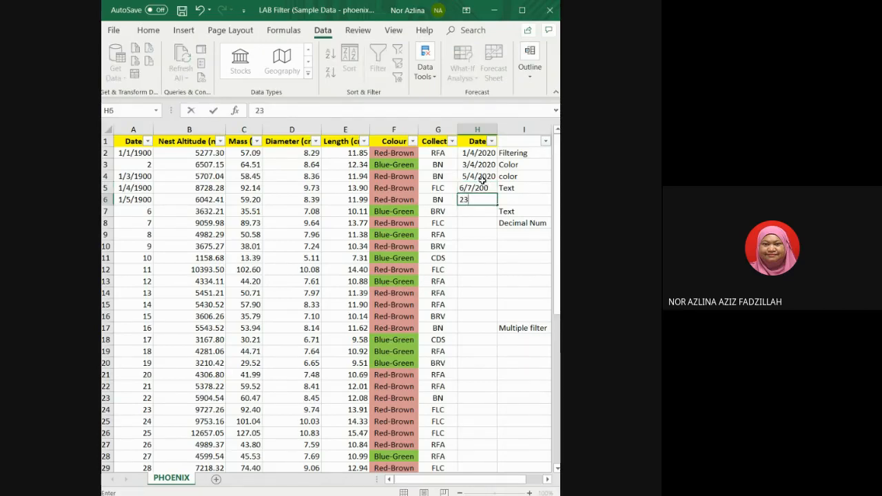
{"action": "type", "text": "/"}
{"action": "type", "text": "2-2-"}
{"action": "key", "text": "BackSpace"}
{"action": "key", "text": "BackSpace"}
{"action": "key", "text": "BackSpace"}
{"action": "type", "text": "2020"}
{"action": "left_click", "coordinate": [482, 187]}
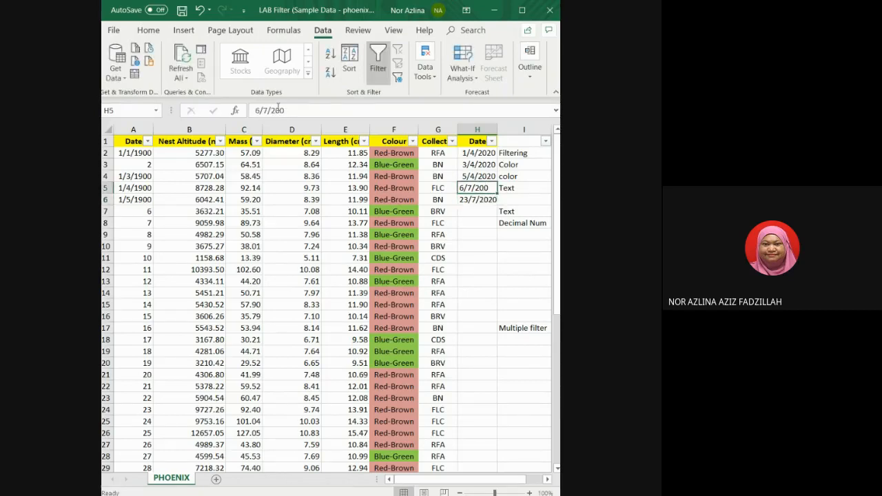
Correct the date in cell H5 to 6/7/2020.
{"action": "left_click", "coordinate": [279, 110]}
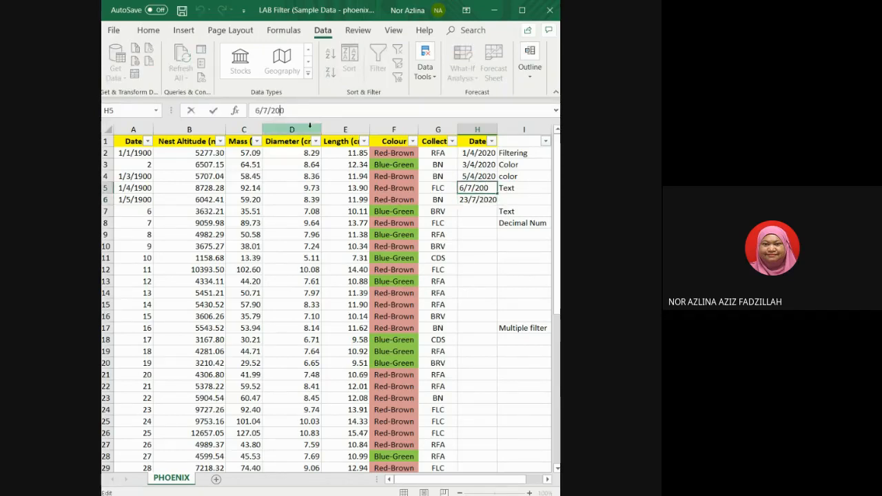
{"action": "type", "text": "2"}
{"action": "left_click", "coordinate": [465, 157]}
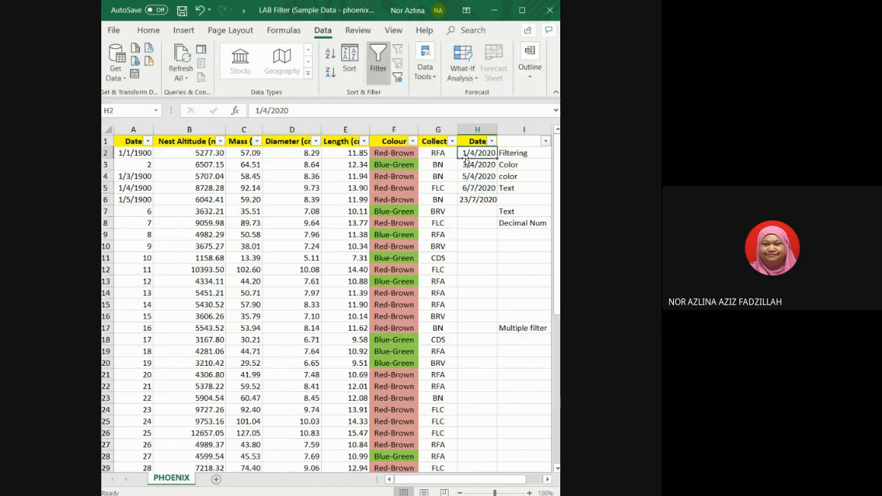
Inspect the number format applied to cell H2.
{"action": "left_click", "coordinate": [140, 34]}
{"action": "left_click", "coordinate": [303, 79]}
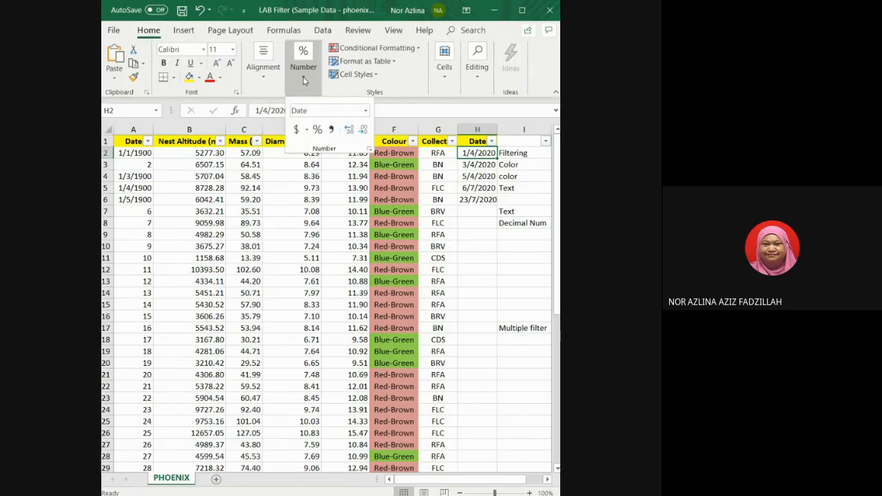
{"action": "left_click", "coordinate": [365, 110]}
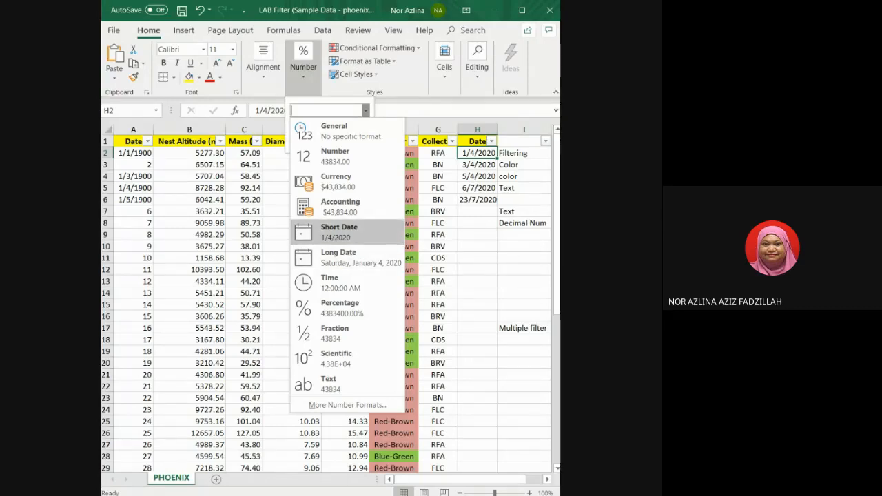
{"action": "left_click", "coordinate": [482, 218]}
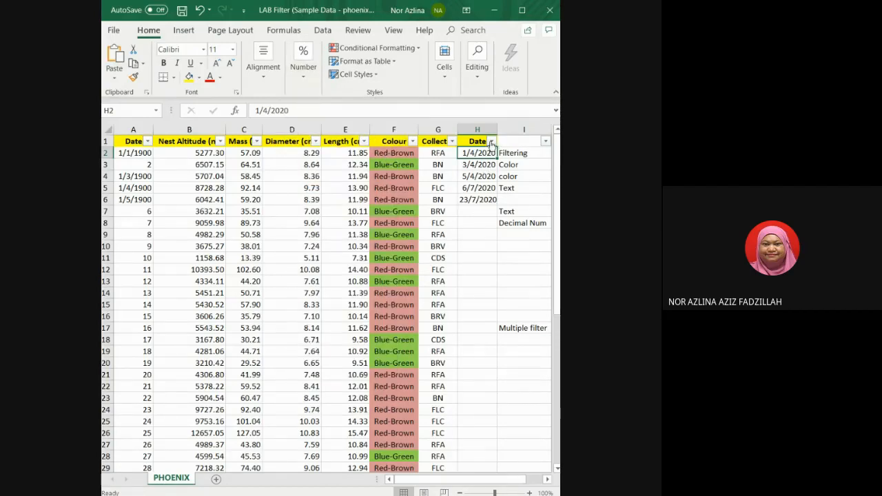
Open the Date column's filter list in column H to view its grouped dates, then close it.
{"action": "left_click", "coordinate": [492, 141]}
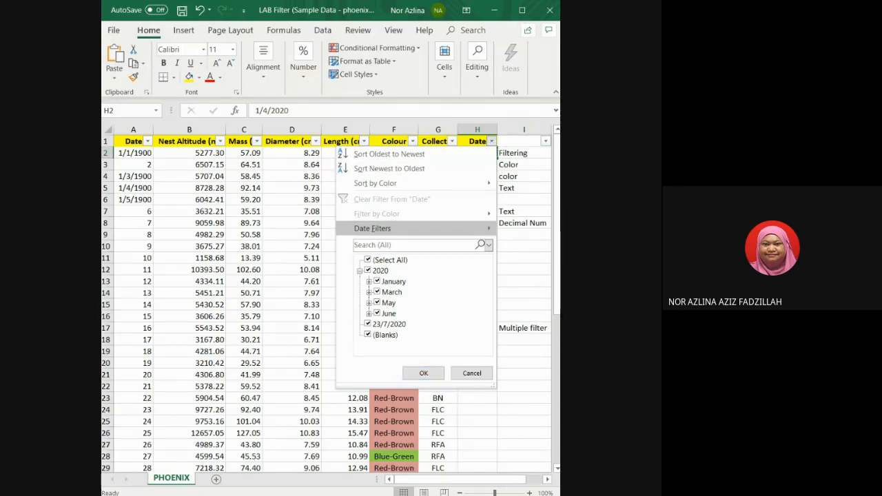
{"action": "mouse_move", "coordinate": [372, 228]}
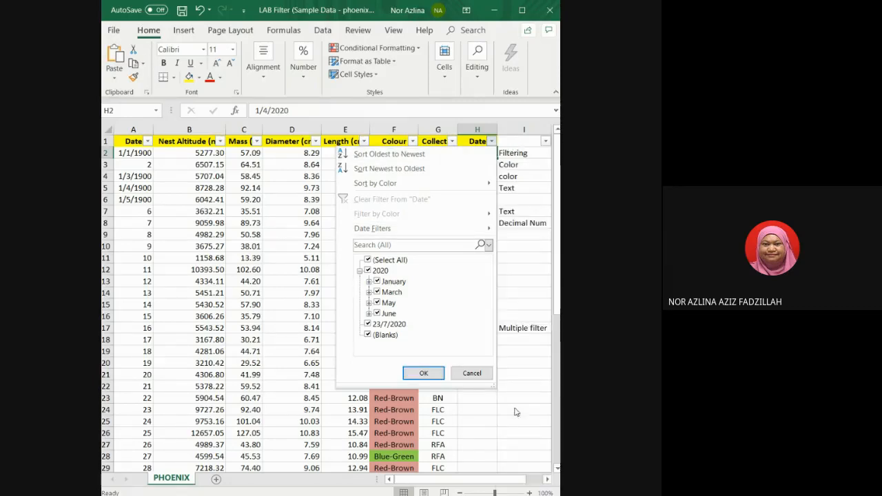
{"action": "left_click", "coordinate": [424, 373]}
Rename column A's header in cell A1 to Sample.
{"action": "left_click", "coordinate": [135, 142]}
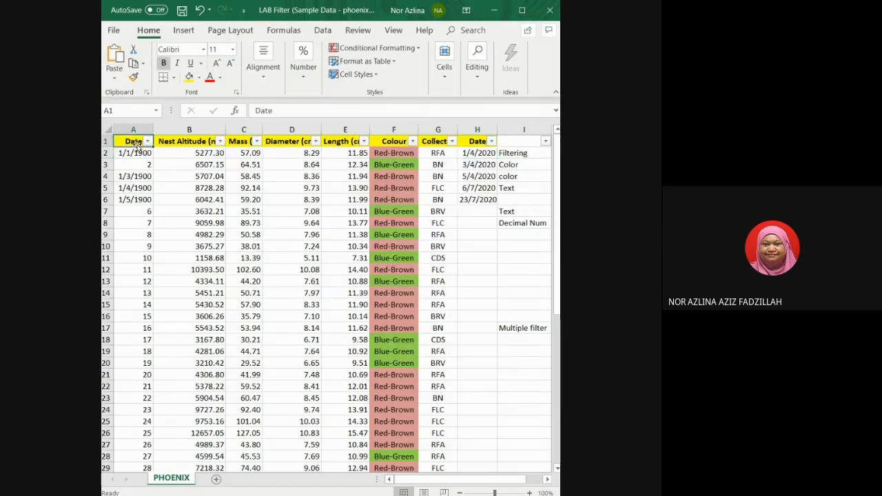
{"action": "left_click", "coordinate": [147, 141]}
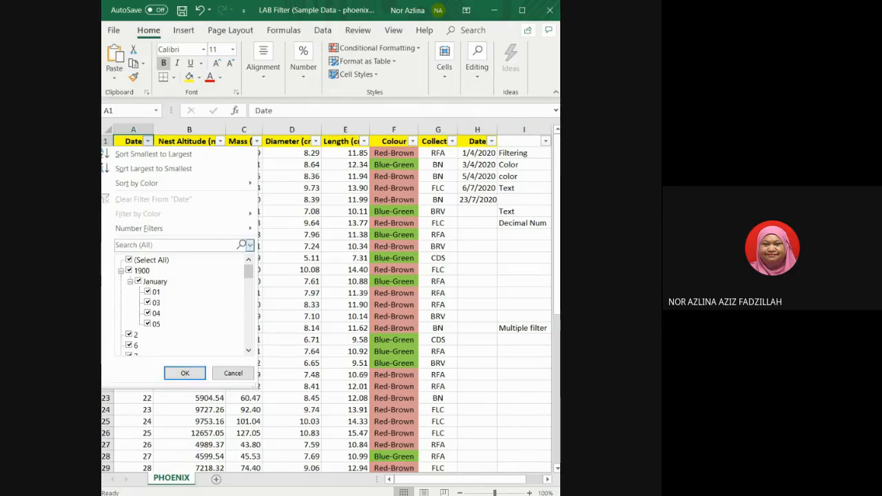
{"action": "left_click", "coordinate": [233, 373]}
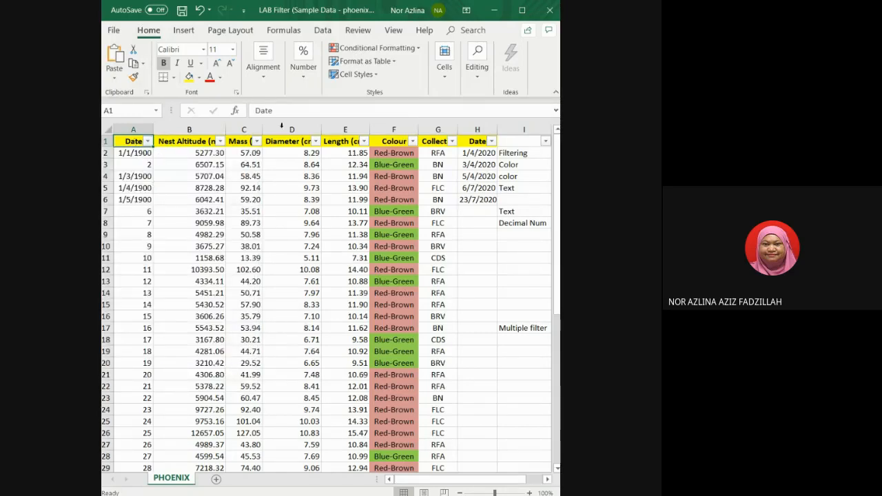
{"action": "double_click", "coordinate": [253, 111]}
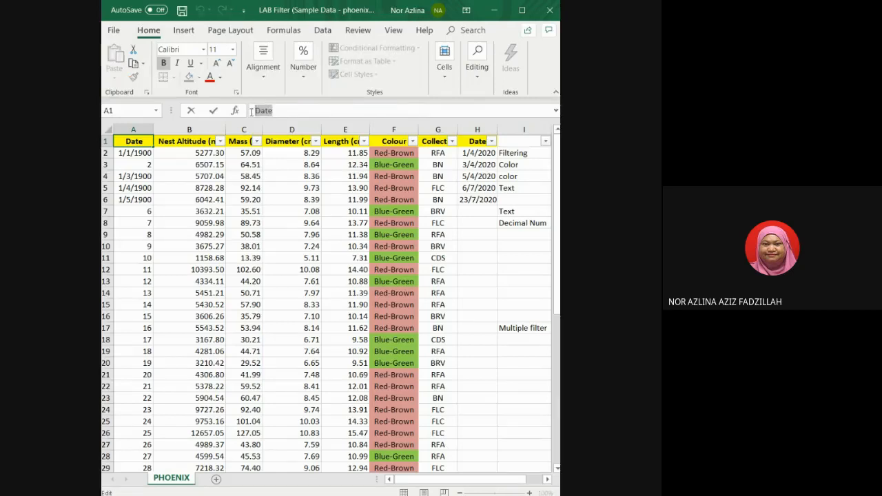
{"action": "type", "text": "Samp"}
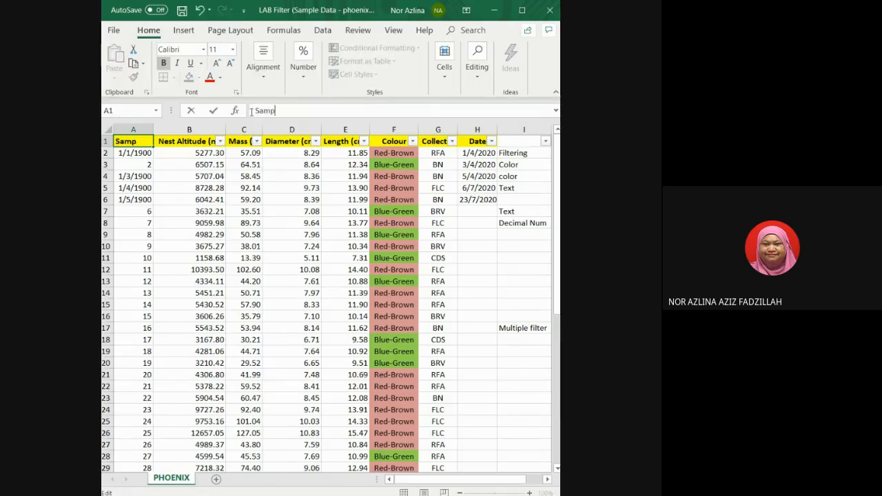
{"action": "type", "text": "le"}
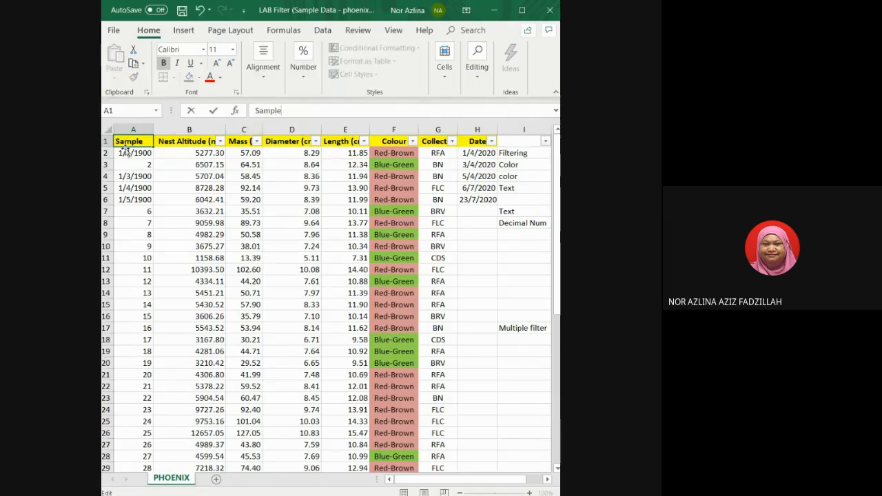
{"action": "left_click", "coordinate": [129, 153]}
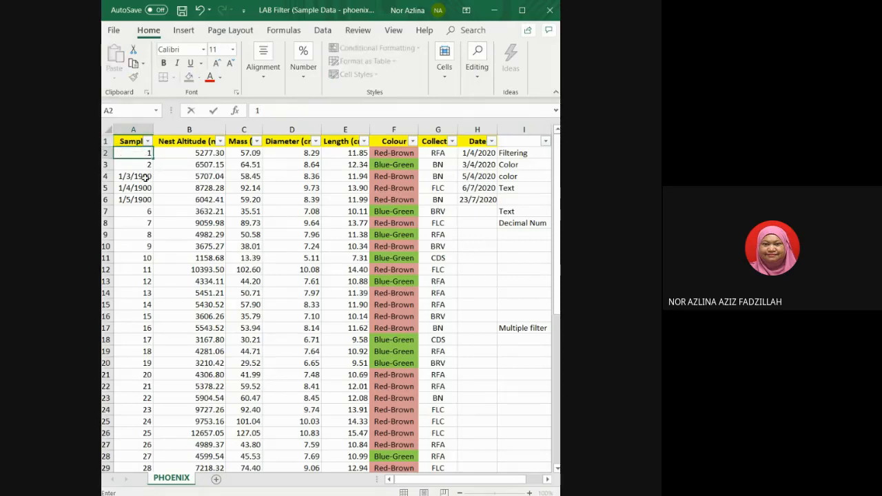
Apply the Number format to cell A2.
{"action": "left_click", "coordinate": [144, 177]}
{"action": "left_click", "coordinate": [142, 155]}
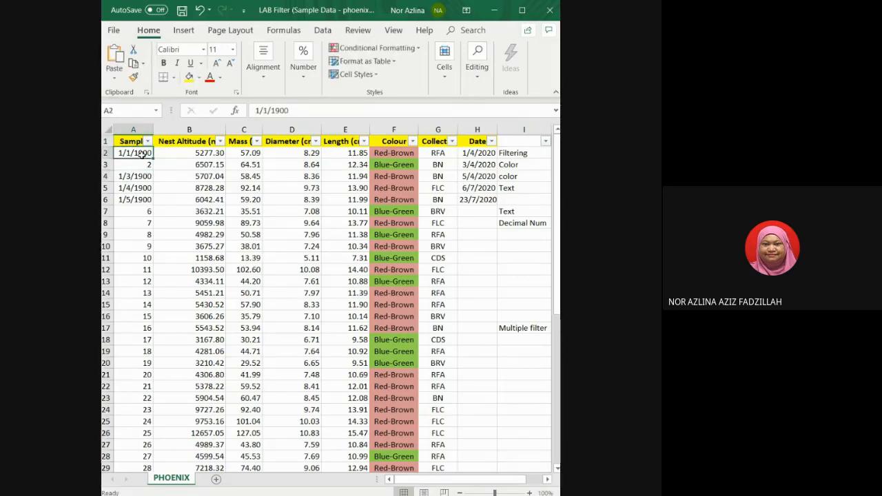
{"action": "left_click", "coordinate": [302, 69]}
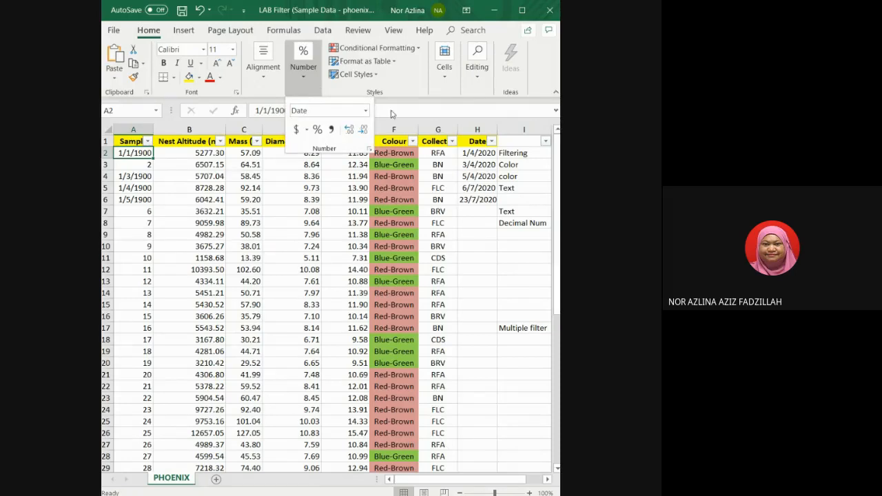
{"action": "left_click", "coordinate": [365, 110]}
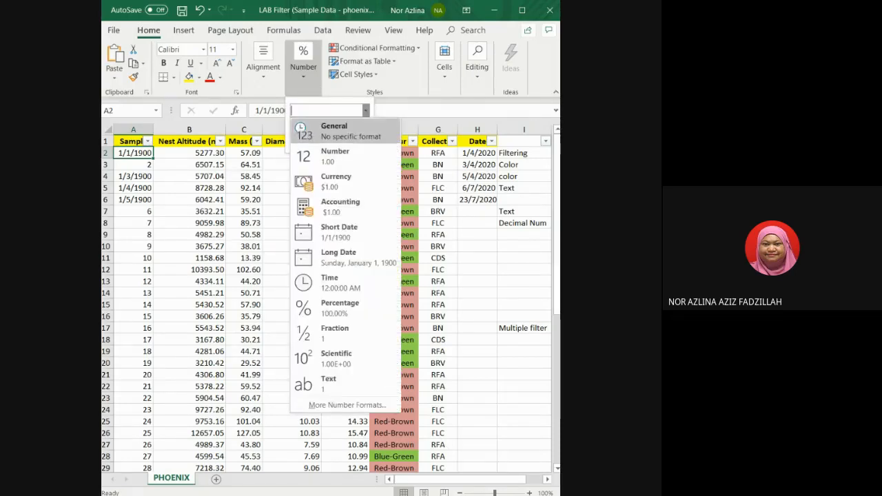
{"action": "left_click", "coordinate": [335, 156]}
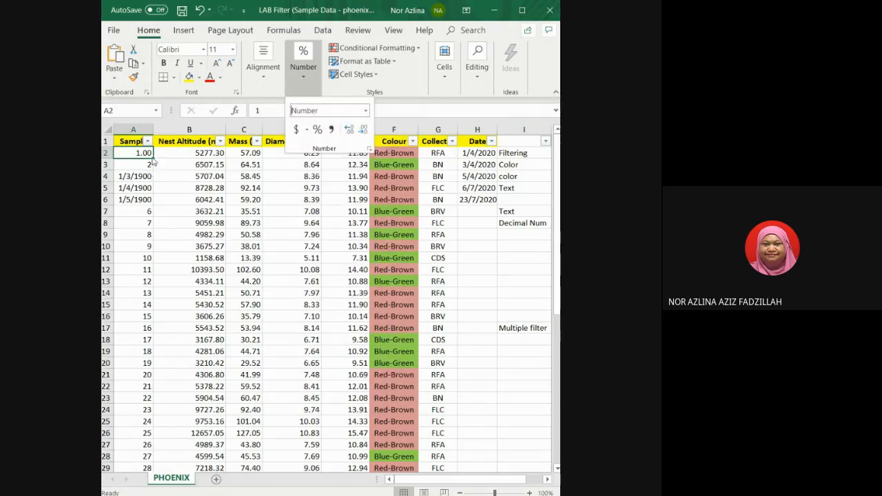
Set cell A2 to display no decimal places.
{"action": "left_click", "coordinate": [142, 165]}
{"action": "left_click", "coordinate": [142, 166]}
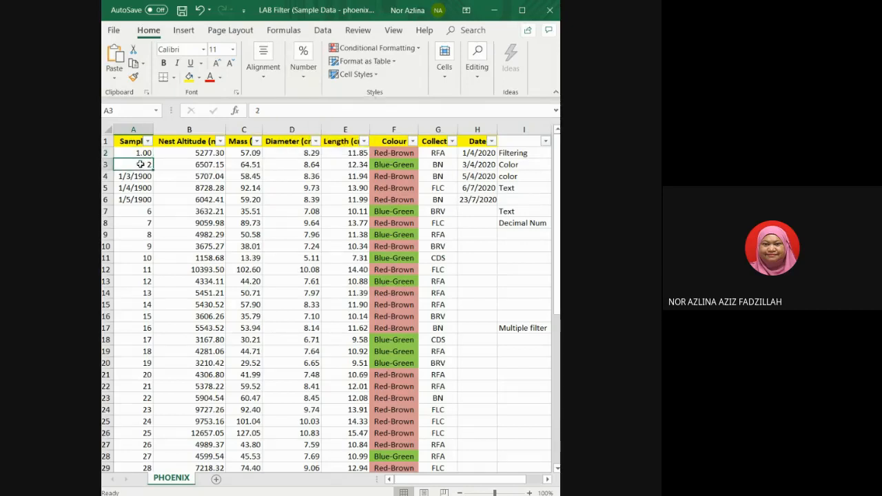
{"action": "left_click", "coordinate": [148, 153]}
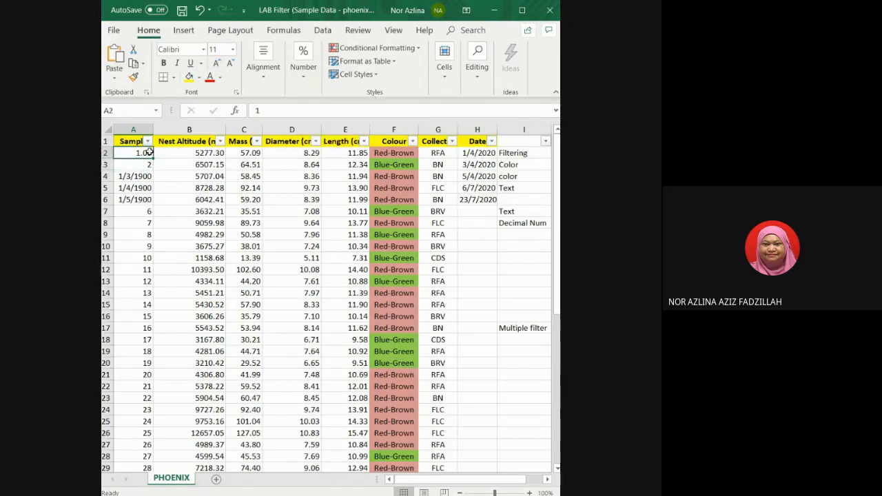
{"action": "left_click", "coordinate": [305, 78]}
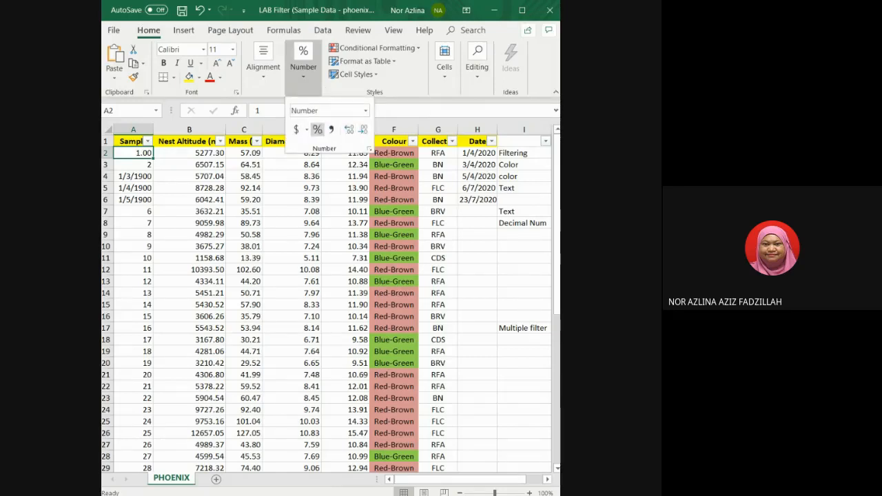
{"action": "left_click", "coordinate": [349, 129]}
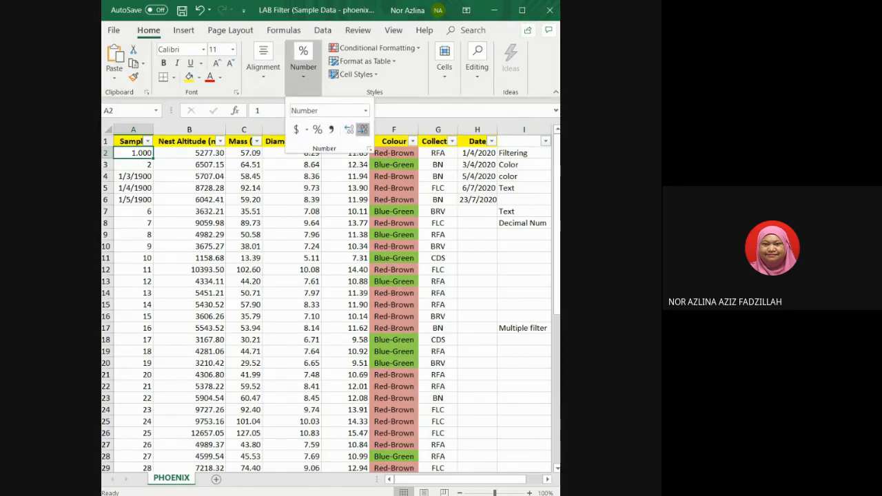
{"action": "left_click", "coordinate": [362, 129]}
{"action": "left_click", "coordinate": [362, 129]}
{"action": "left_click", "coordinate": [362, 129]}
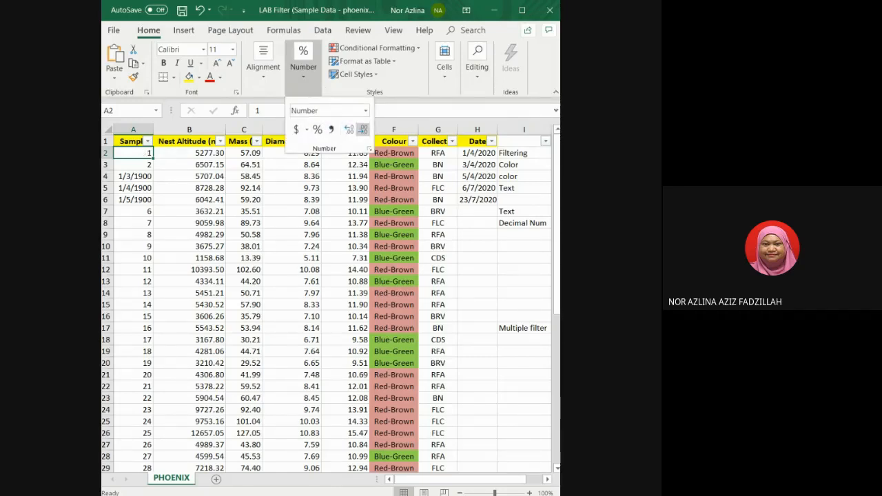
Fill cell A2's formatting down through A7 so the sample numbers show as plain numbers.
{"action": "left_click", "coordinate": [138, 151]}
{"action": "left_click_drag", "start_coordinate": [138, 152], "coordinate": [148, 216]}
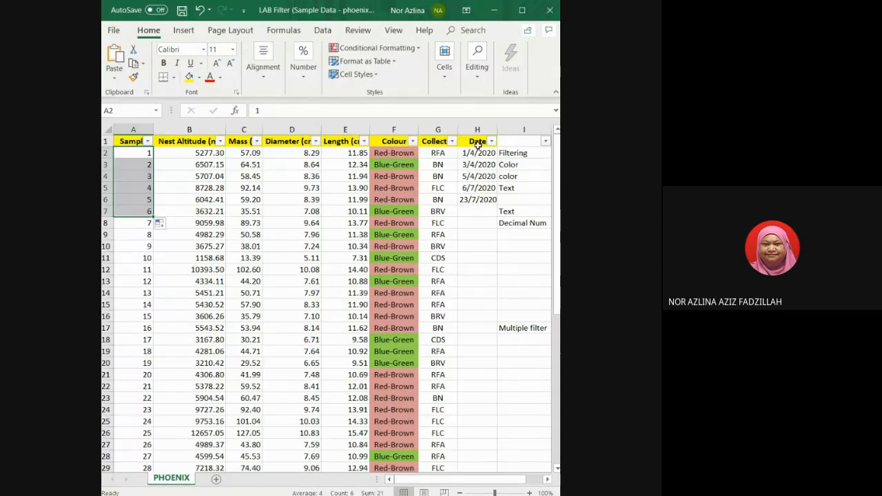
Open the Sample column's filter list to view its number filter options, then close it.
{"action": "left_click", "coordinate": [135, 141]}
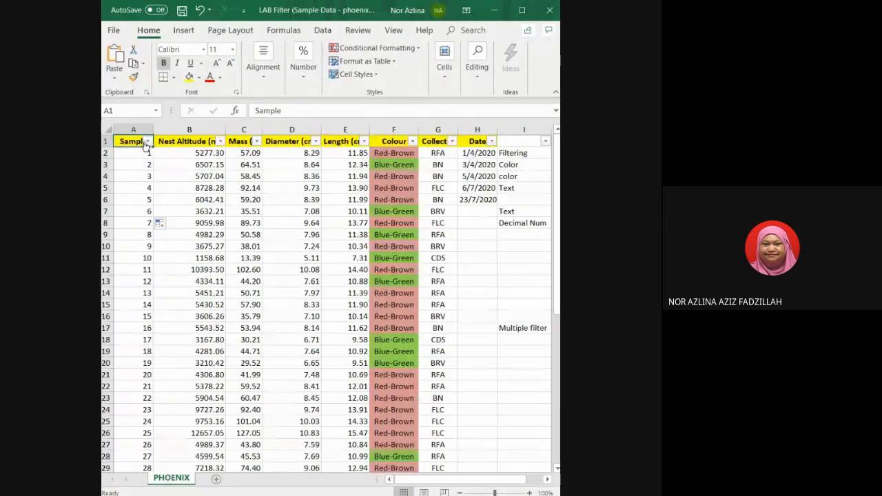
{"action": "left_click", "coordinate": [146, 141]}
{"action": "mouse_move", "coordinate": [166, 228]}
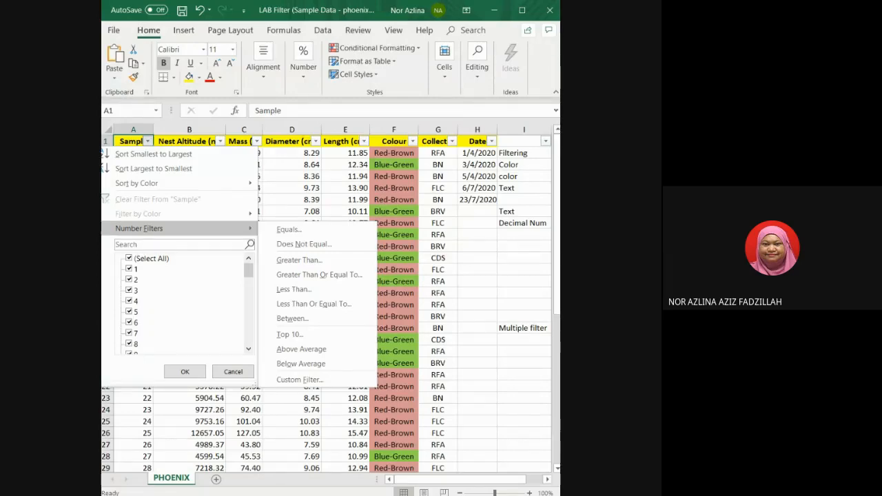
{"action": "left_click", "coordinate": [185, 371]}
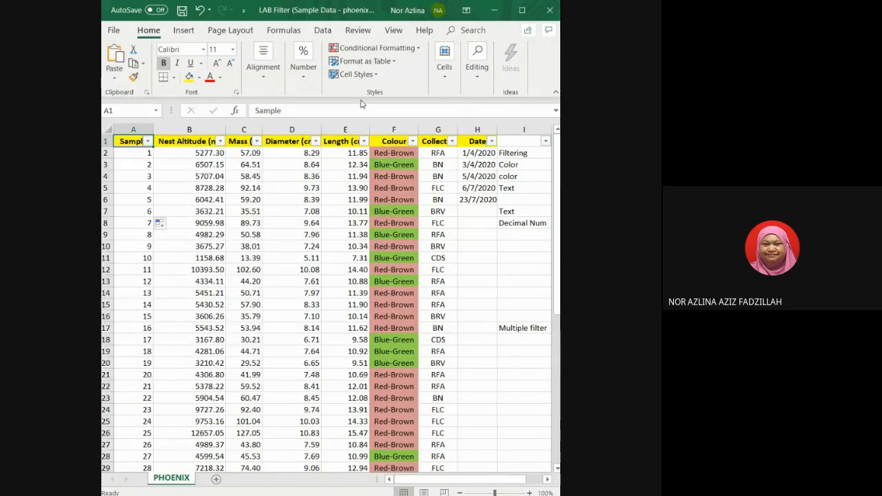
Inspect the number format options for header cell A1.
{"action": "left_click", "coordinate": [306, 75]}
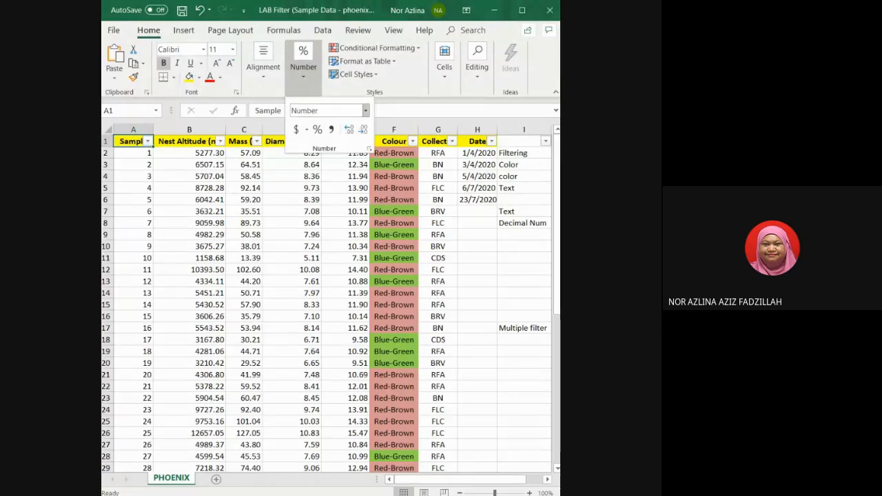
{"action": "left_click", "coordinate": [366, 111]}
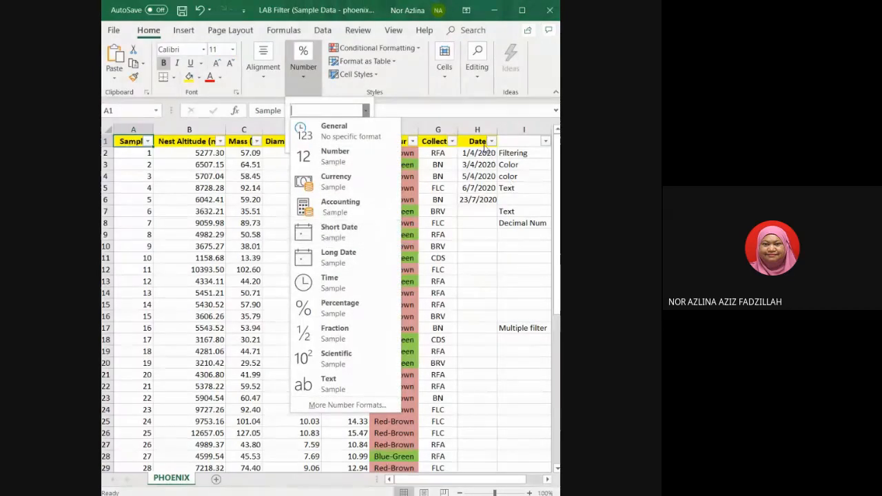
{"action": "left_click", "coordinate": [478, 143]}
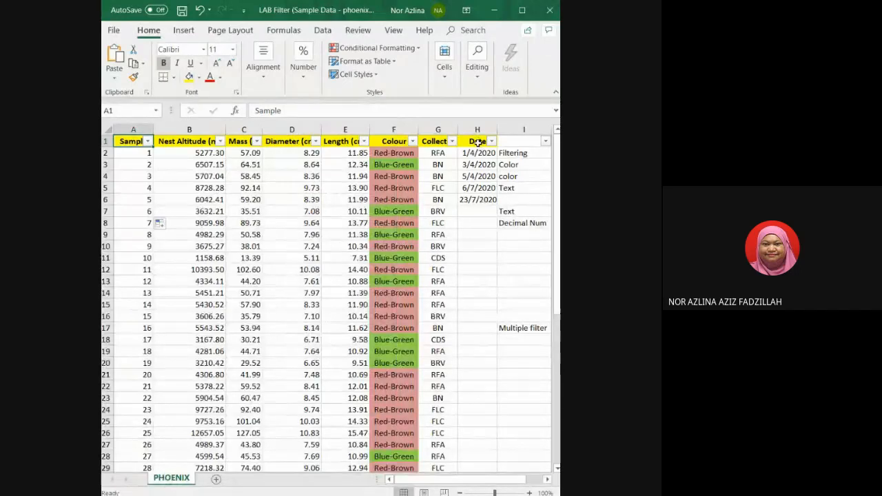
Filter the Date column to show only Tomorrow's dates.
{"action": "left_click", "coordinate": [487, 145]}
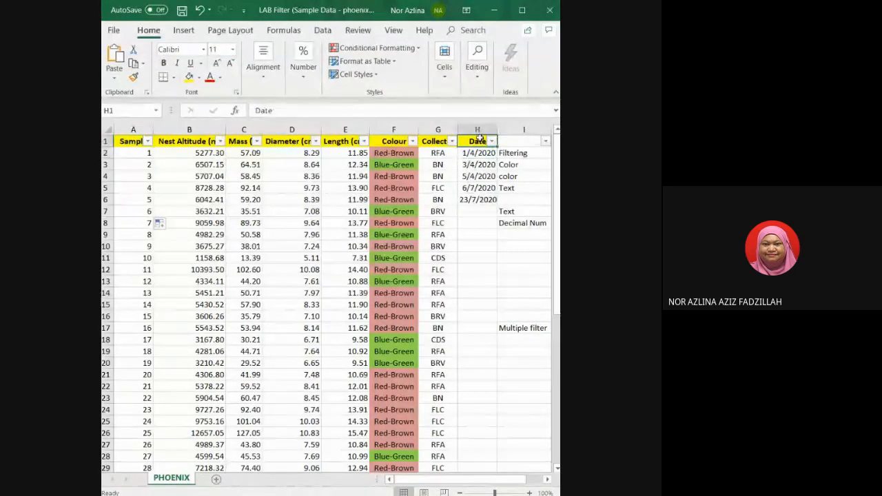
{"action": "left_click", "coordinate": [492, 141]}
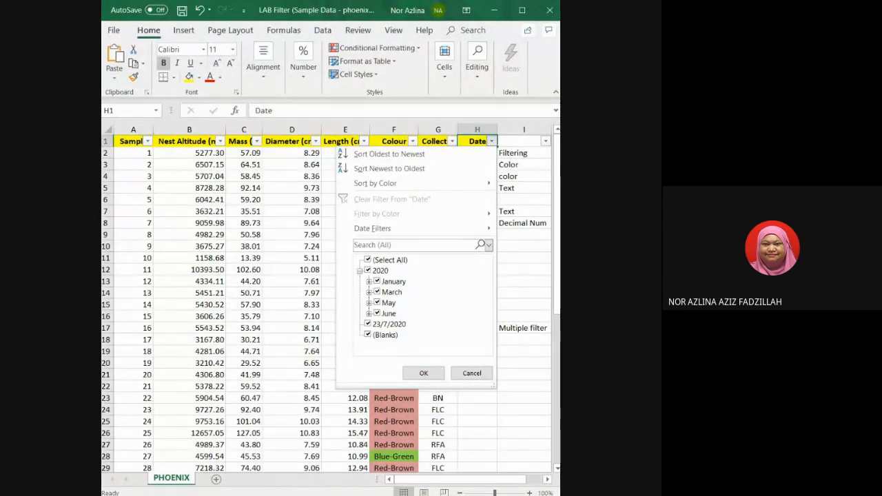
{"action": "mouse_move", "coordinate": [376, 228]}
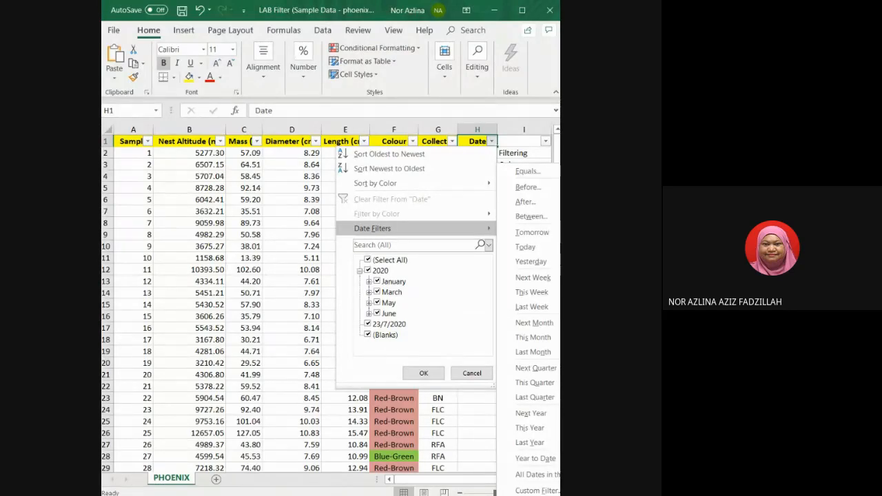
{"action": "left_click", "coordinate": [532, 232]}
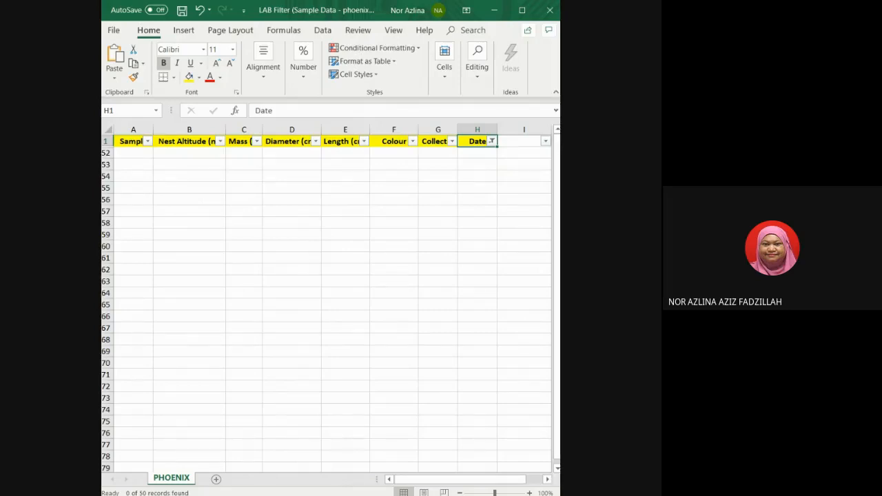
Change the Date column's filter to show only Yesterday's dates.
{"action": "left_click", "coordinate": [492, 141]}
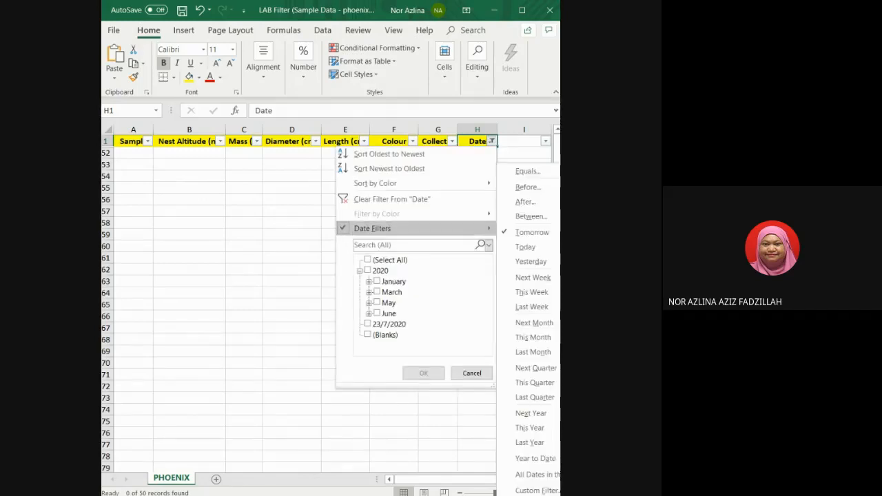
{"action": "mouse_move", "coordinate": [413, 228]}
{"action": "left_click", "coordinate": [531, 262]}
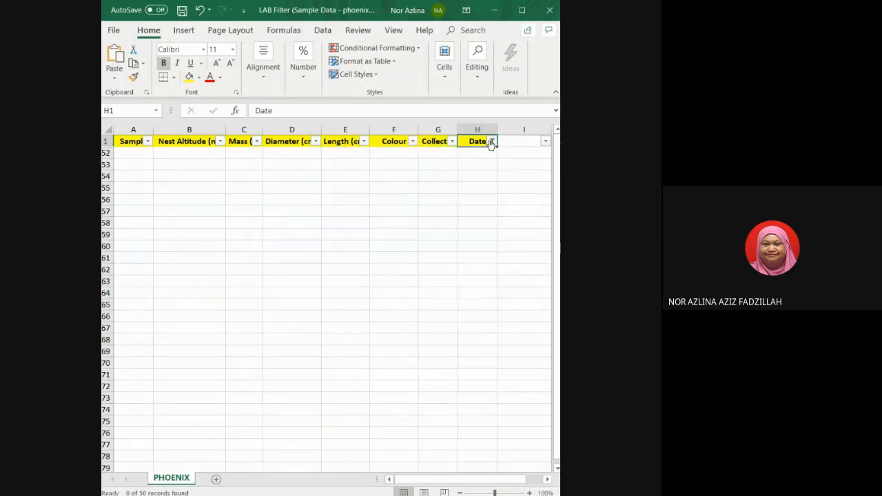
Change the Date column's filter to Last Week, then clear the filter from Date.
{"action": "left_click", "coordinate": [492, 141]}
{"action": "mouse_move", "coordinate": [413, 228]}
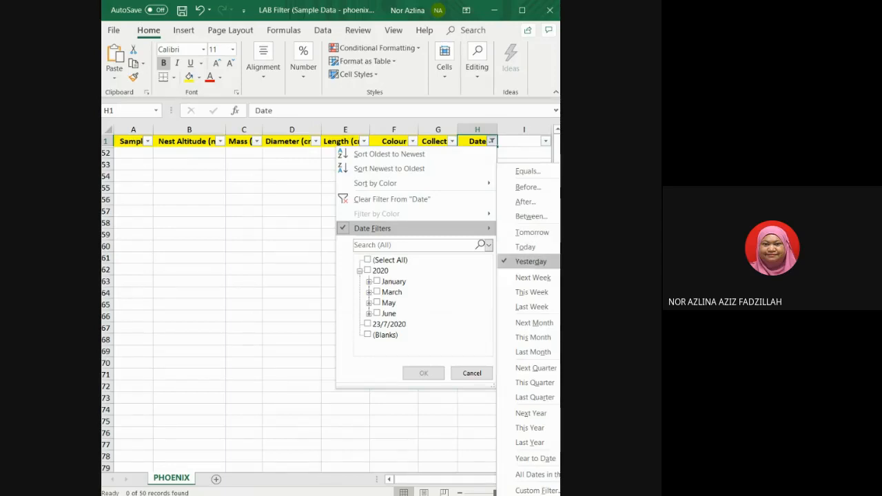
{"action": "left_click", "coordinate": [541, 307]}
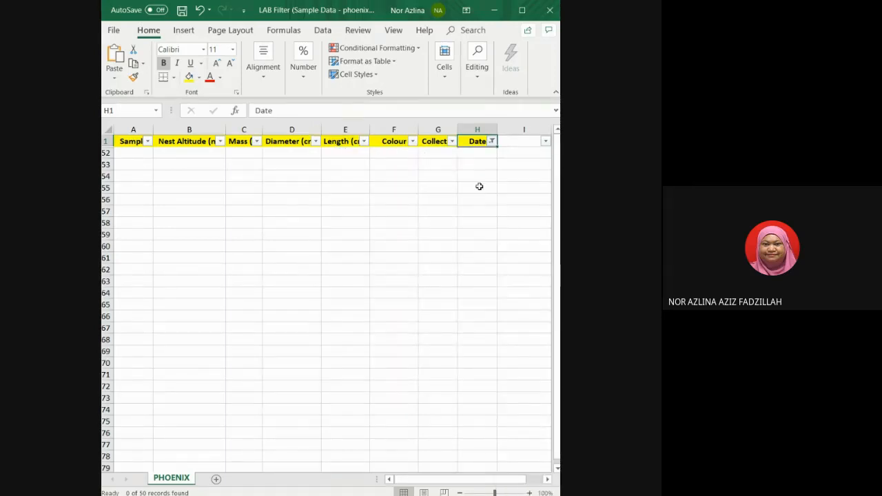
{"action": "left_click", "coordinate": [492, 142]}
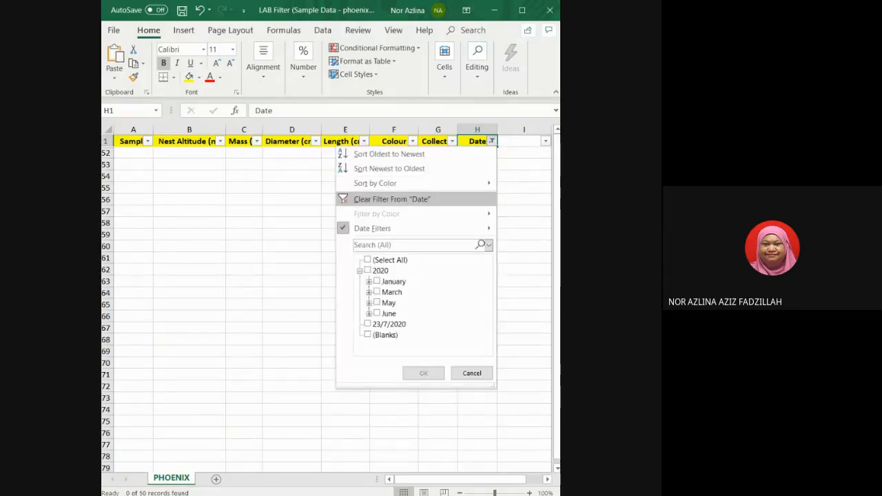
{"action": "left_click", "coordinate": [391, 198]}
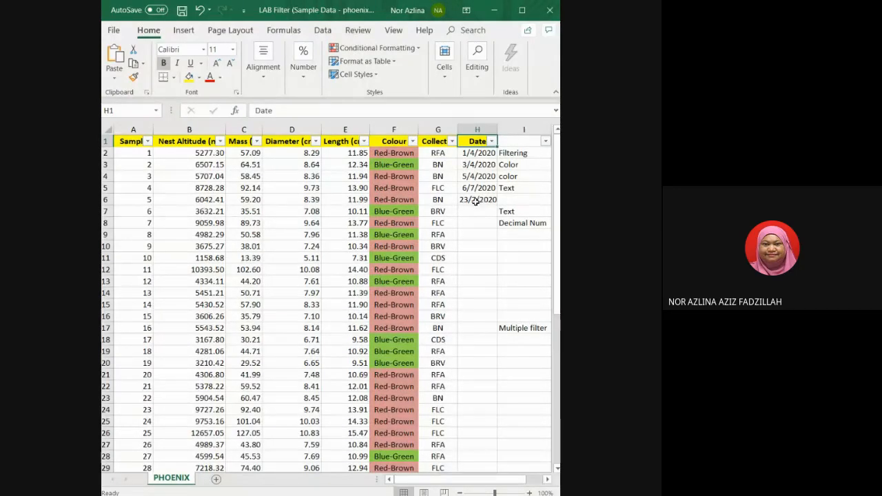
{"action": "left_click", "coordinate": [491, 141]}
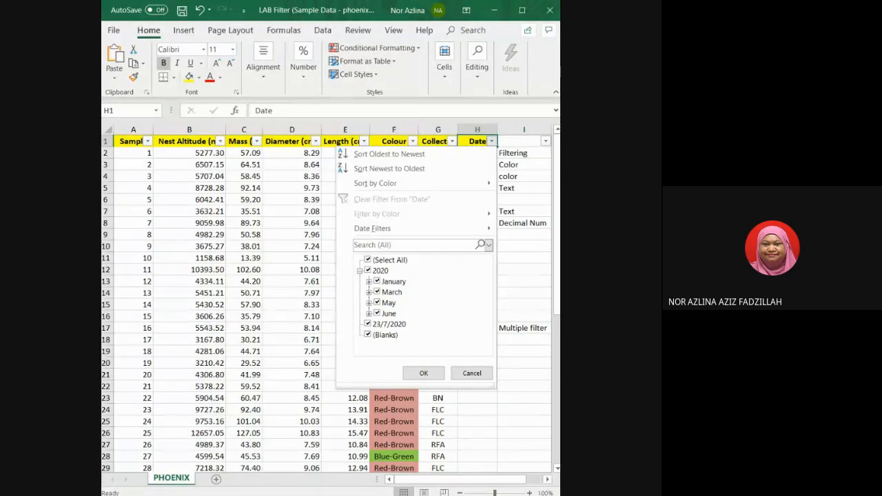
{"action": "left_click", "coordinate": [368, 260]}
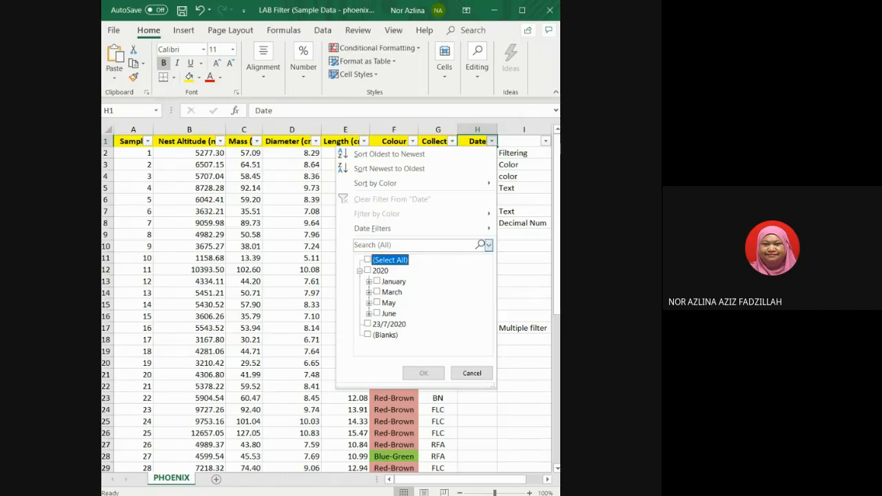
{"action": "left_click", "coordinate": [472, 373]}
Edit cell H6's date to read 7/23/2020.
{"action": "left_click", "coordinate": [481, 199]}
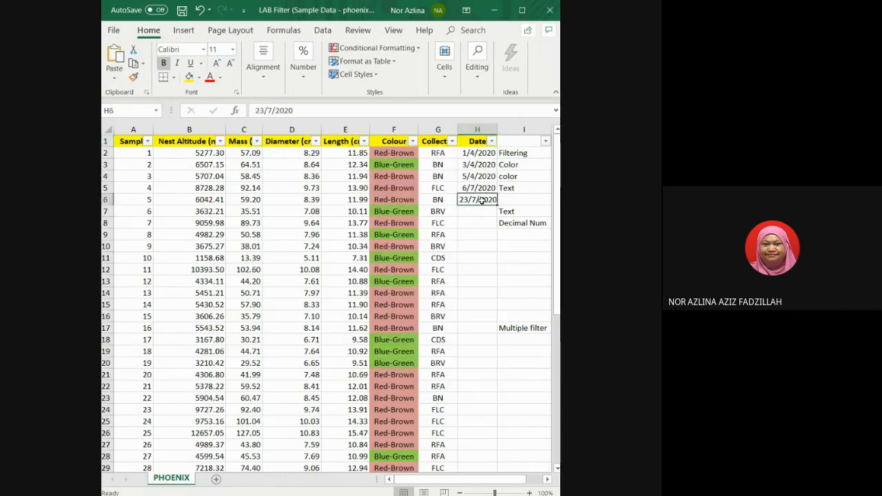
{"action": "left_click", "coordinate": [265, 111]}
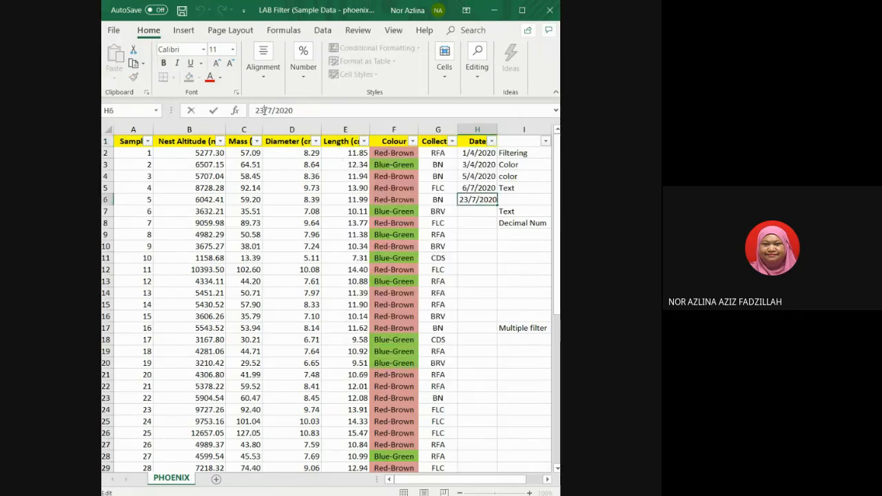
{"action": "key", "text": "BackSpace"}
{"action": "key", "text": "BackSpace"}
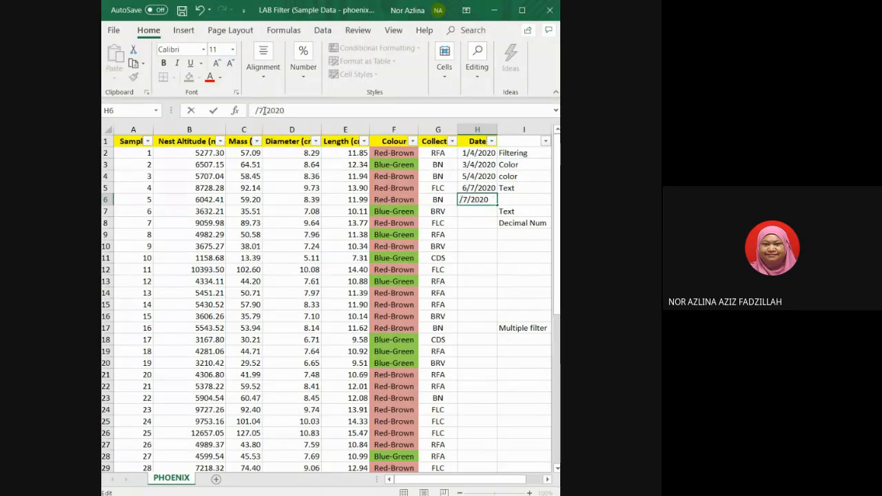
{"action": "type", "text": "7"}
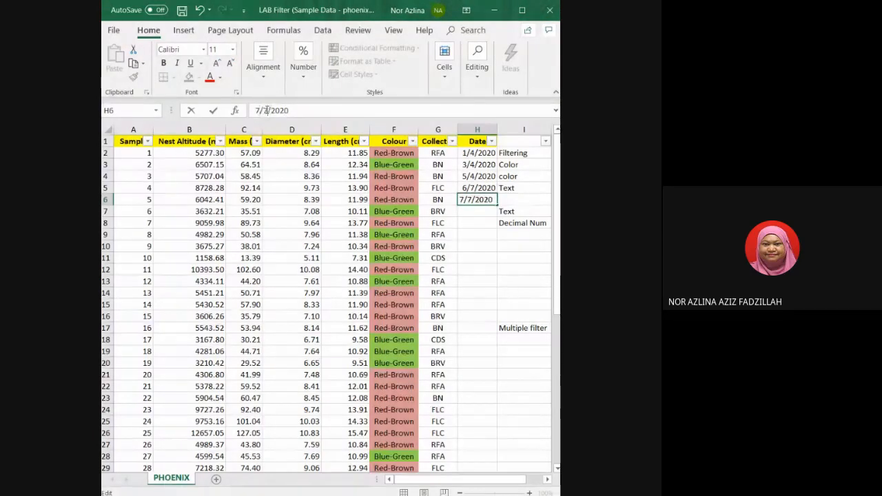
{"action": "key", "text": "Delete"}
{"action": "type", "text": "23"}
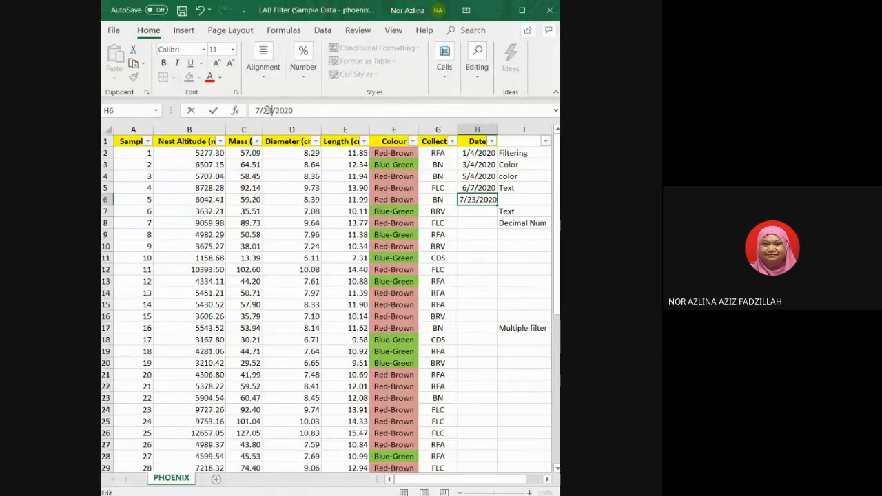
{"action": "left_click", "coordinate": [487, 222]}
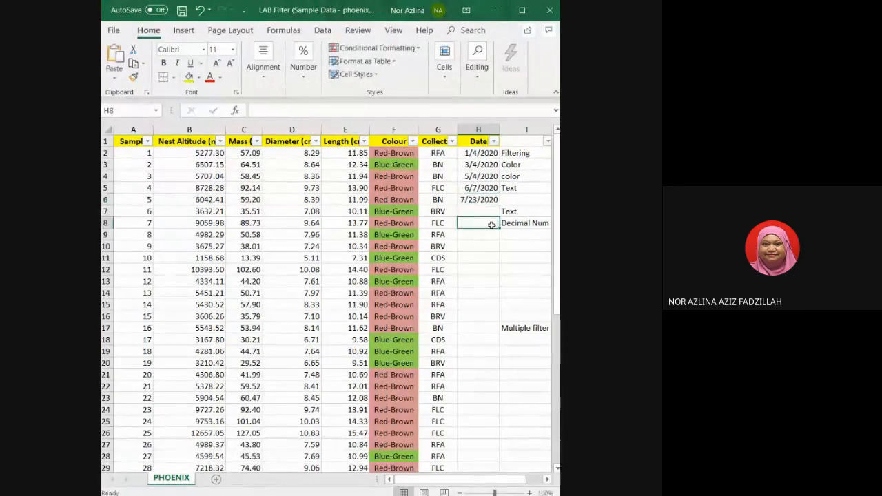
Filter the Date column to show only July dates, then clear the Date filter.
{"action": "left_click", "coordinate": [494, 141]}
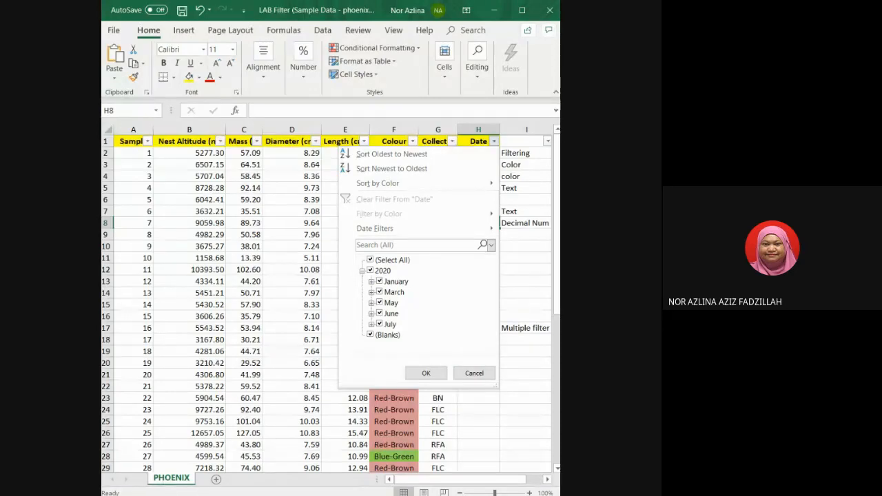
{"action": "left_click", "coordinate": [370, 259]}
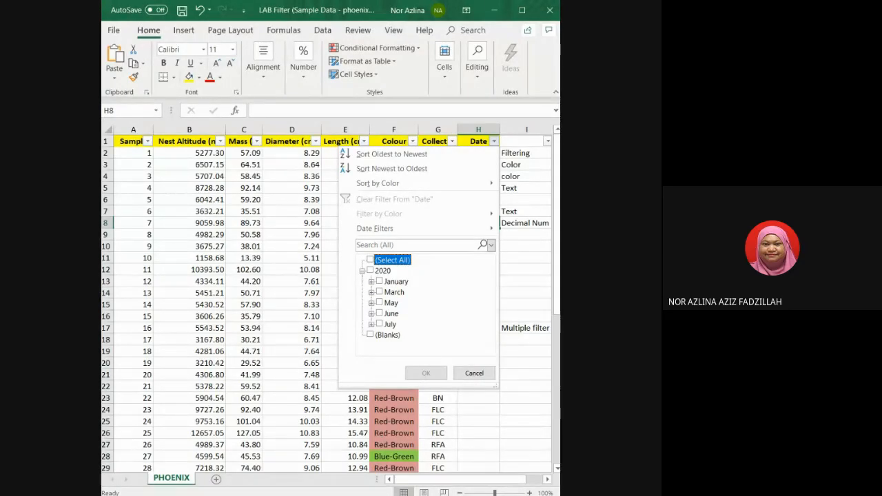
{"action": "left_click", "coordinate": [380, 324]}
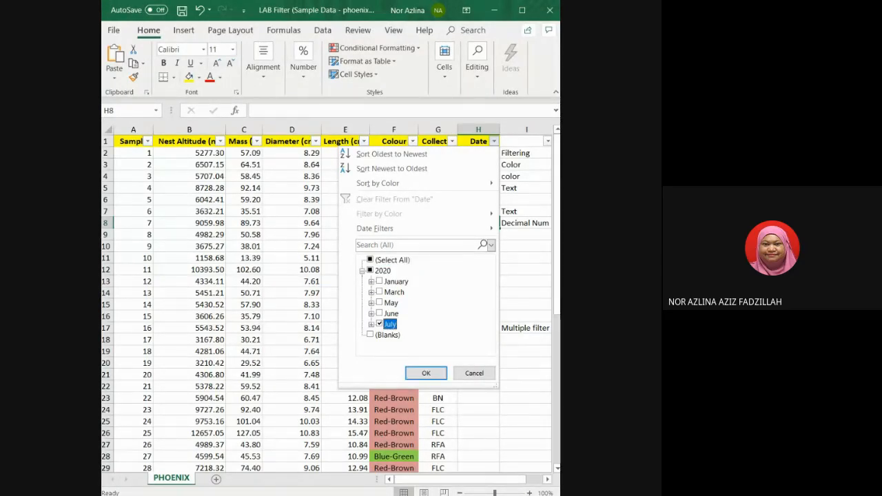
{"action": "left_click", "coordinate": [425, 373]}
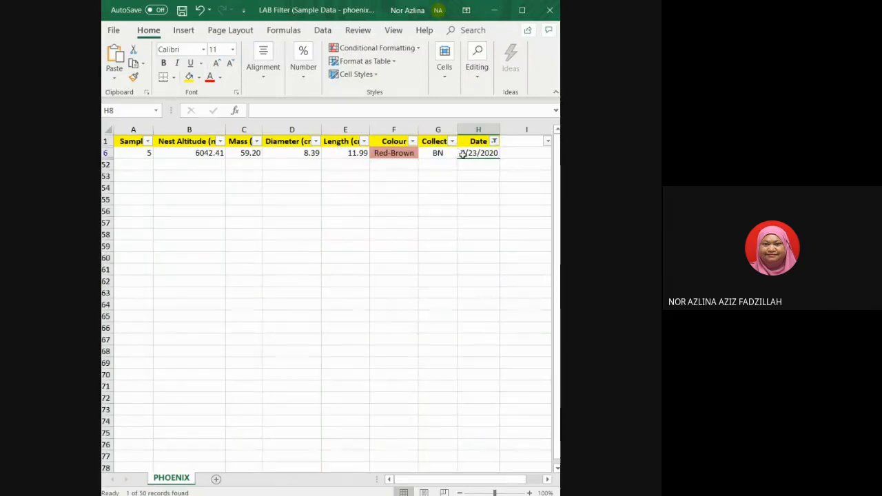
{"action": "left_click", "coordinate": [494, 140]}
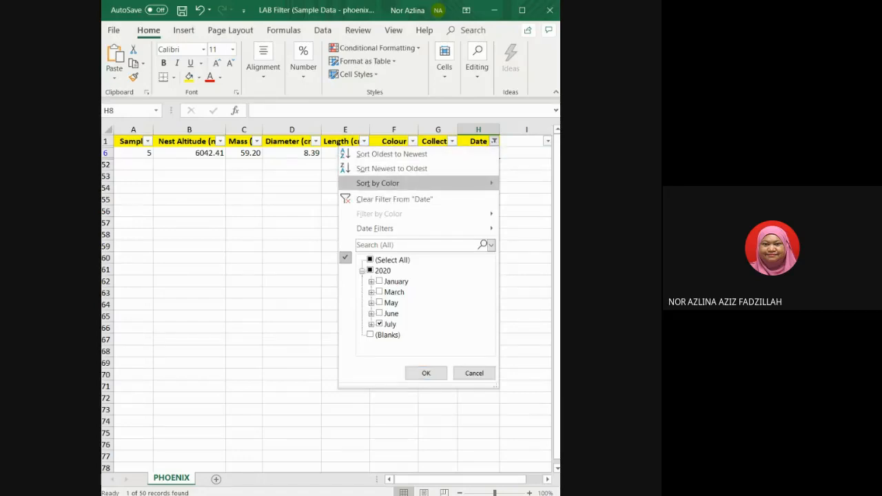
{"action": "left_click", "coordinate": [394, 199]}
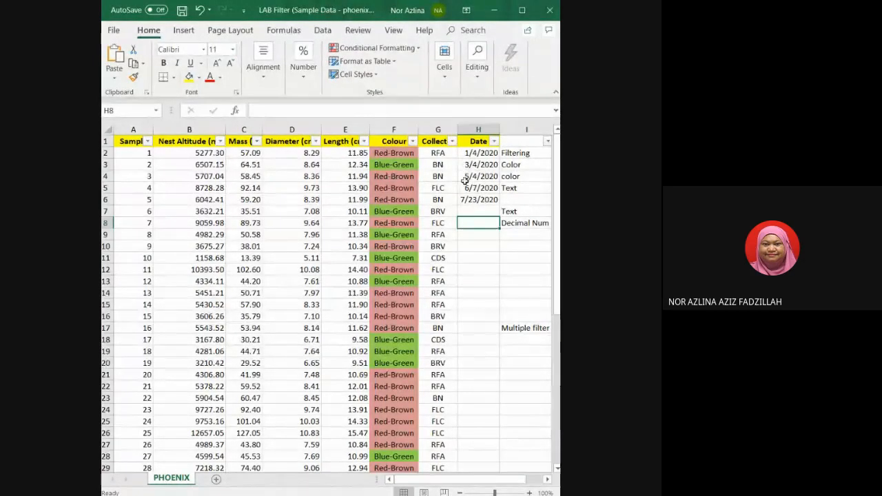
Apply a Between date filter to the Date column, entering a start and an end date in 2020.
{"action": "left_click", "coordinate": [493, 142]}
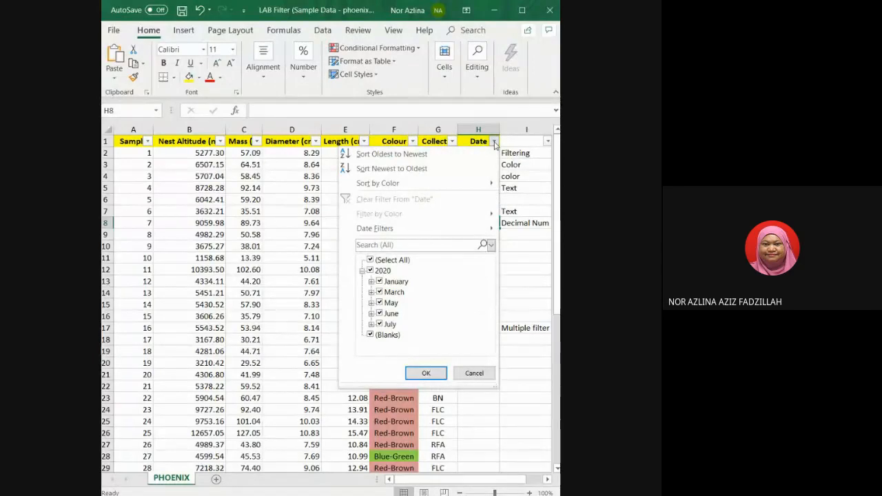
{"action": "mouse_move", "coordinate": [386, 228]}
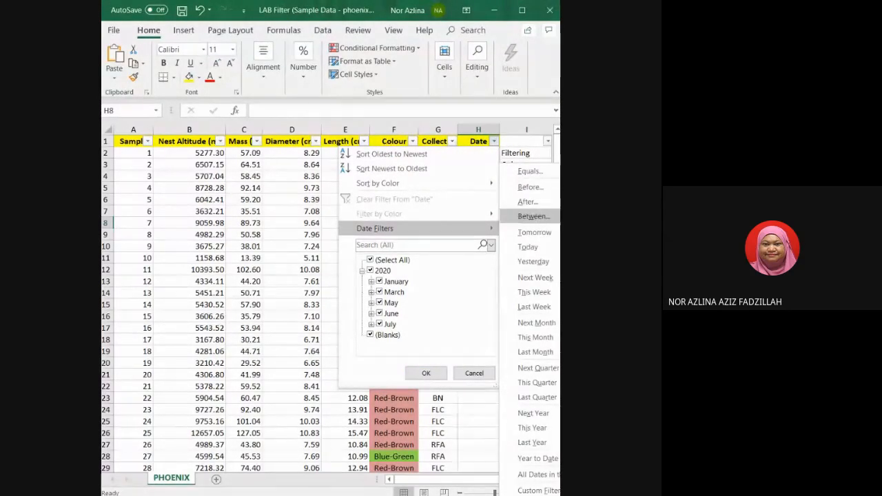
{"action": "left_click", "coordinate": [531, 216]}
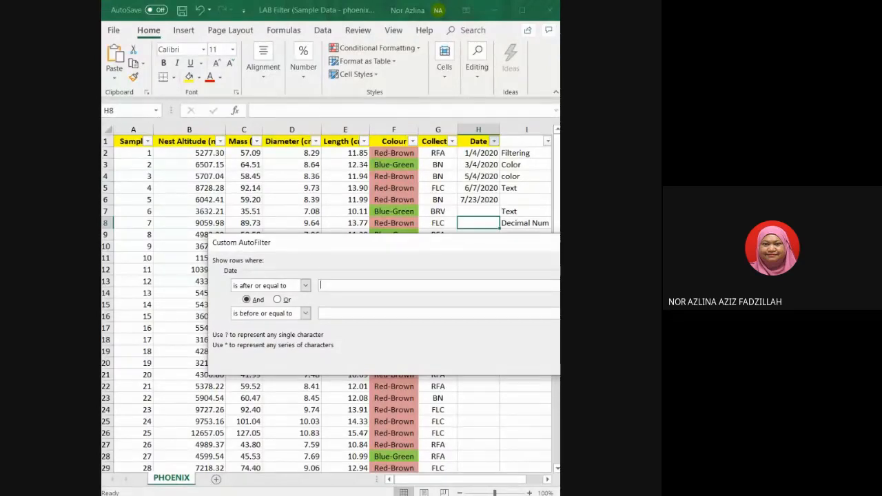
{"action": "type", "text": "/4"}
{"action": "type", "text": "/"}
{"action": "type", "text": "2"}
{"action": "type", "text": "/7/"}
{"action": "type", "text": "2020"}
{"action": "key", "text": "Return"}
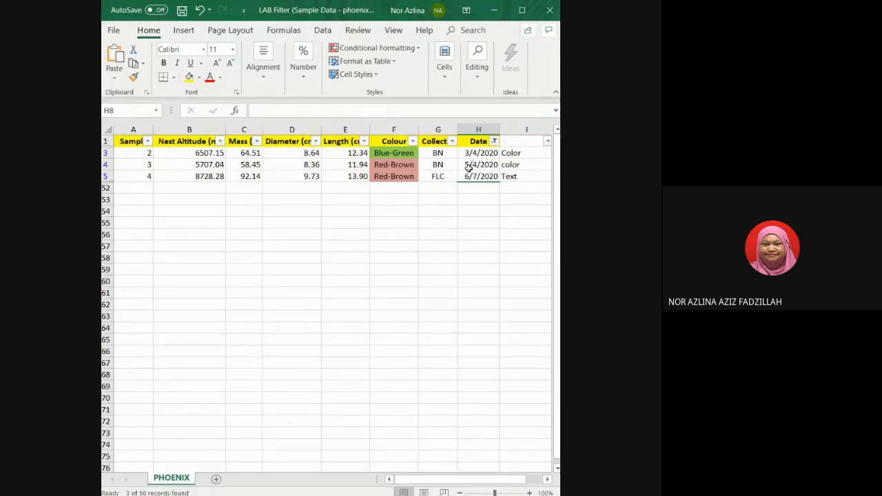
Clear the filter from the Date column.
{"action": "key", "text": "alt+Tab"}
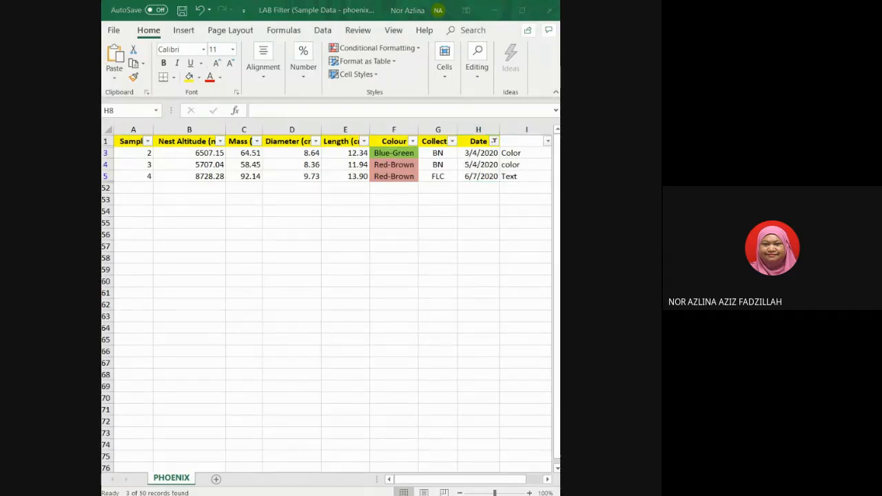
{"action": "key", "text": "alt+Tab"}
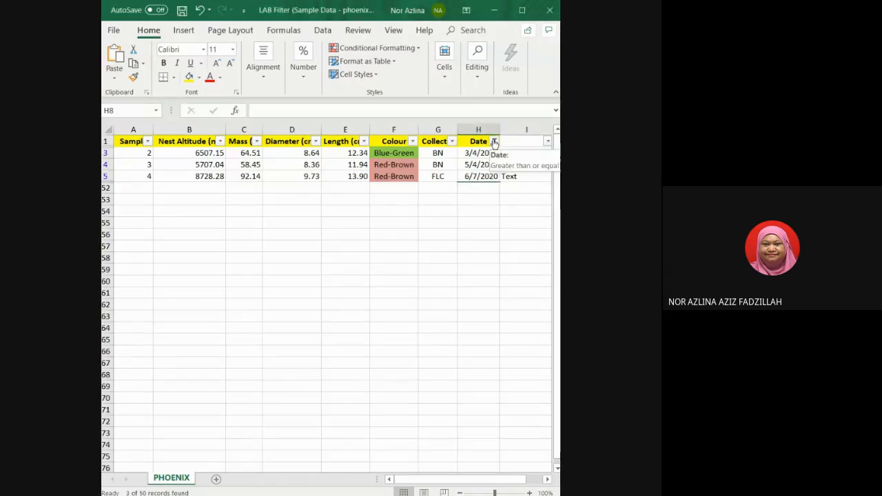
{"action": "left_click", "coordinate": [494, 141]}
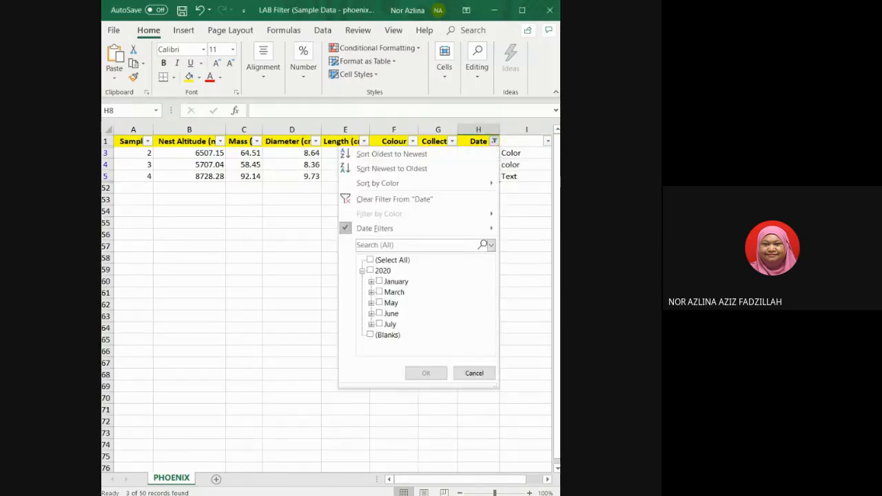
{"action": "left_click", "coordinate": [394, 199]}
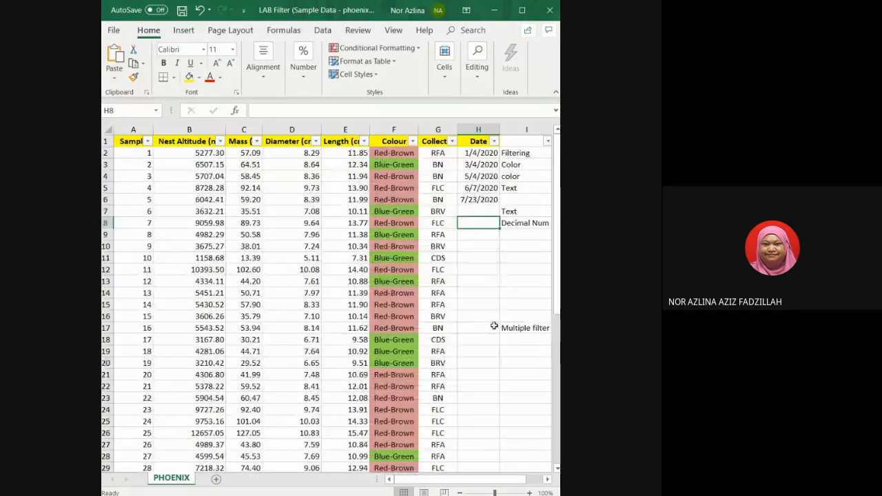
Enter the note Date in cell I10.
{"action": "left_click", "coordinate": [520, 246]}
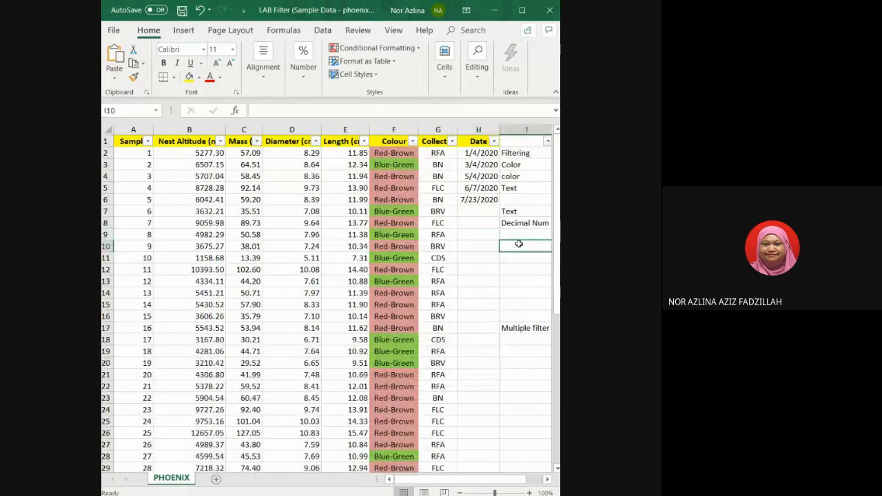
{"action": "type", "text": "Date"}
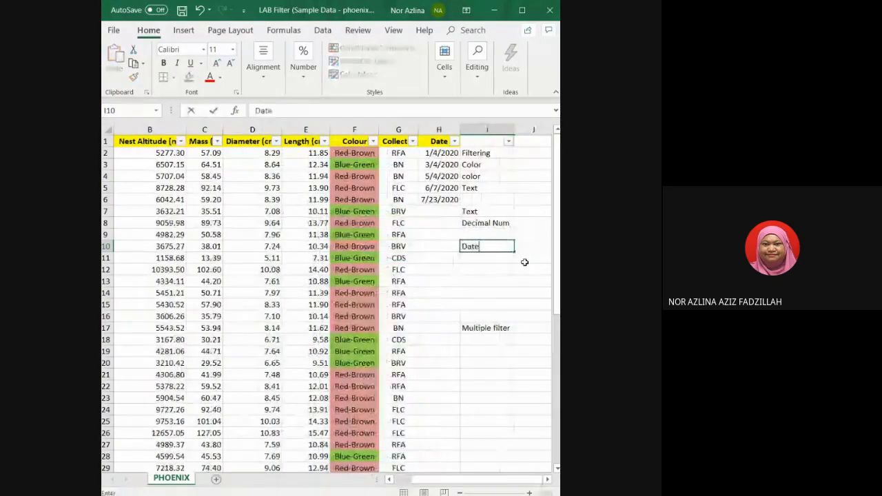
{"action": "left_click", "coordinate": [502, 292]}
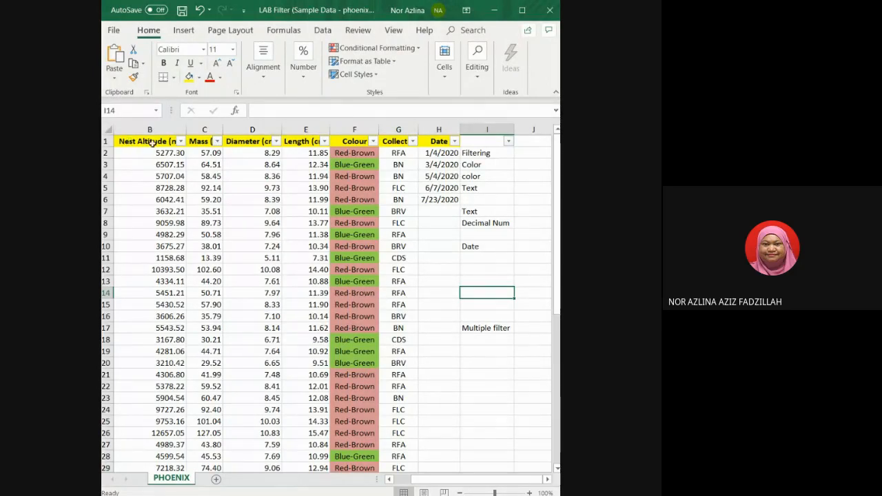
Try to filter the Date column to This Quarter's dates.
{"action": "left_click", "coordinate": [454, 140]}
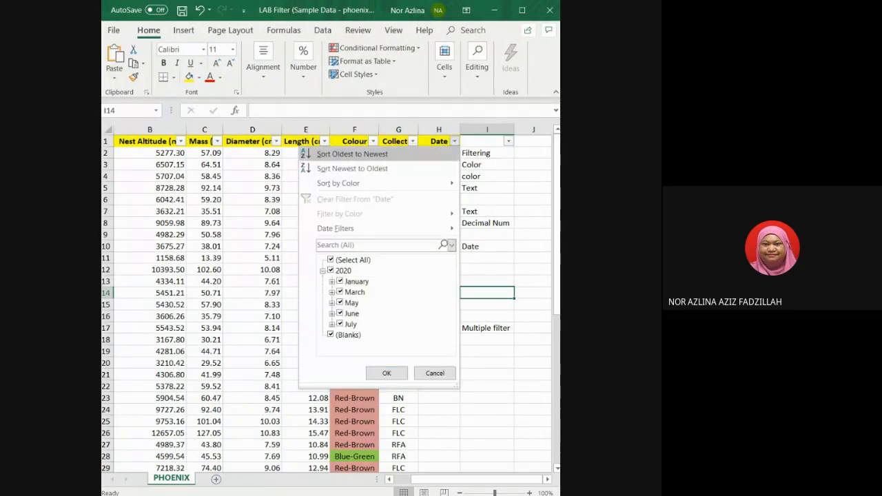
{"action": "mouse_move", "coordinate": [336, 228]}
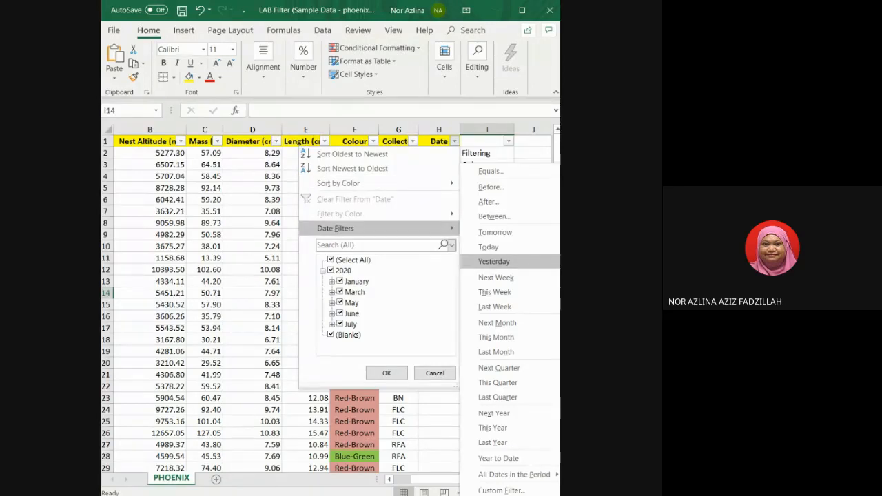
{"action": "left_click", "coordinate": [514, 382]}
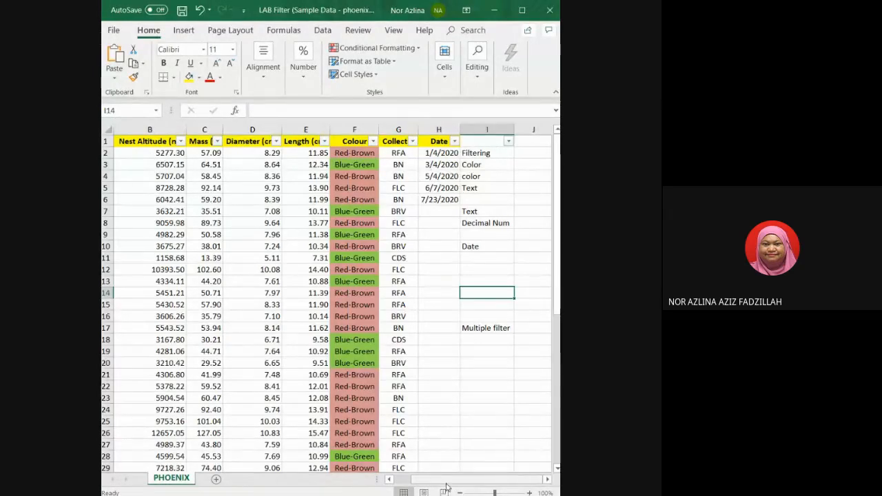
{"action": "left_click_drag", "start_coordinate": [446, 487], "coordinate": [425, 484]}
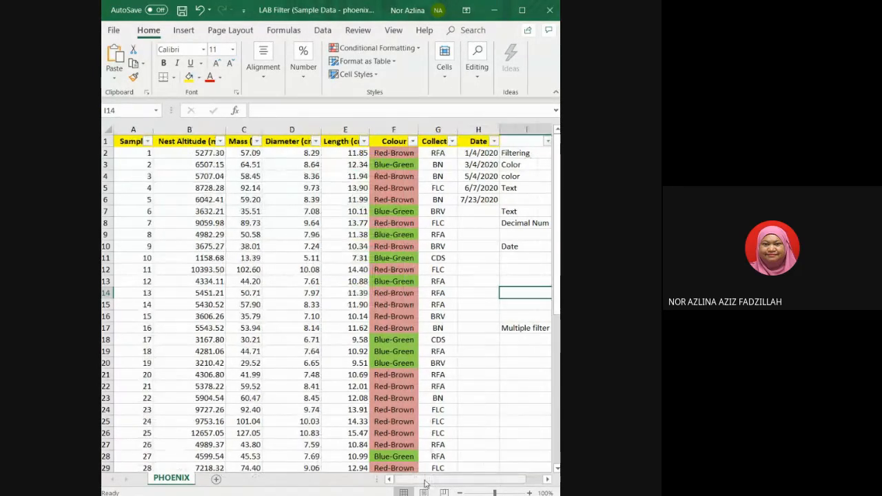
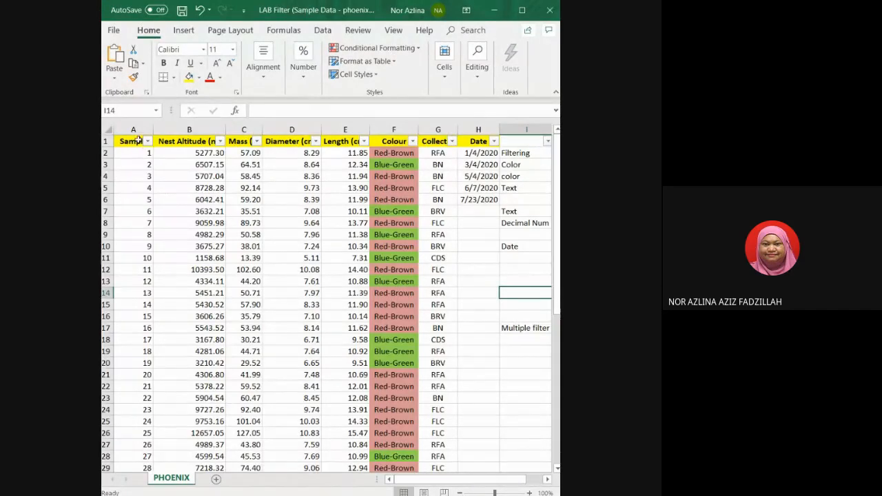
Turn the AutoFilter off and back on for the table's header row.
{"action": "left_click_drag", "start_coordinate": [133, 139], "coordinate": [474, 141]}
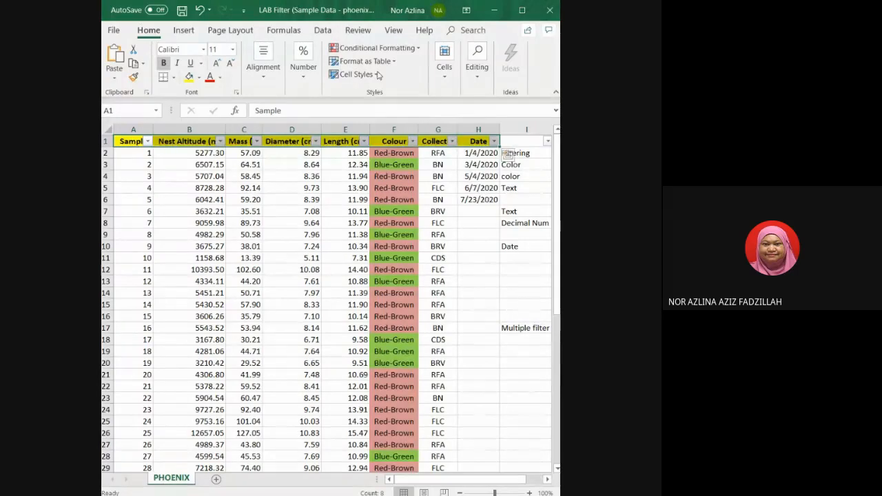
{"action": "left_click", "coordinate": [322, 31]}
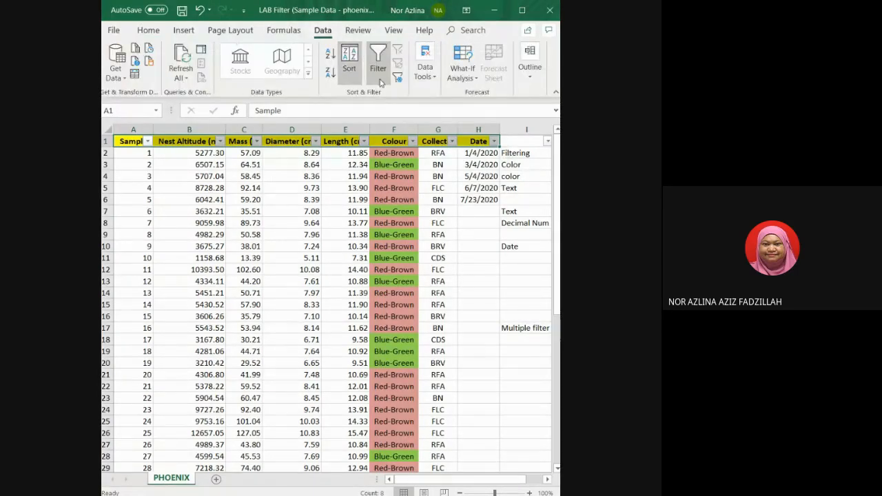
{"action": "left_click", "coordinate": [382, 74]}
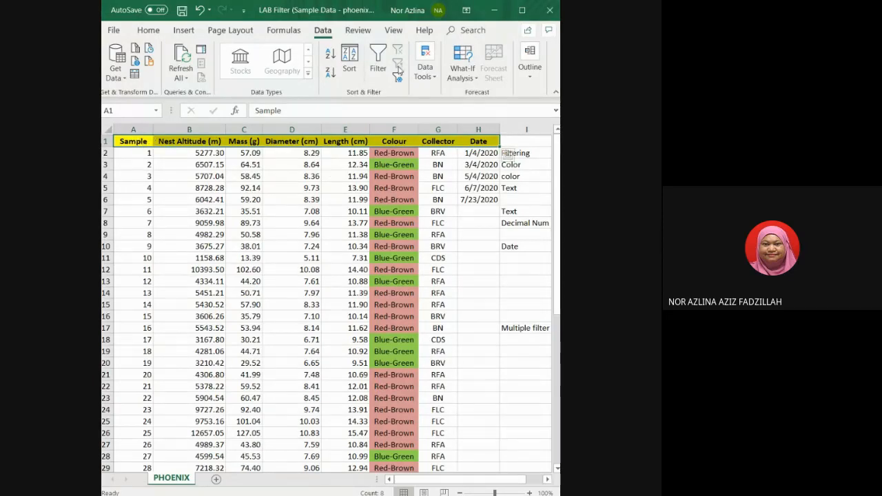
{"action": "left_click", "coordinate": [381, 74]}
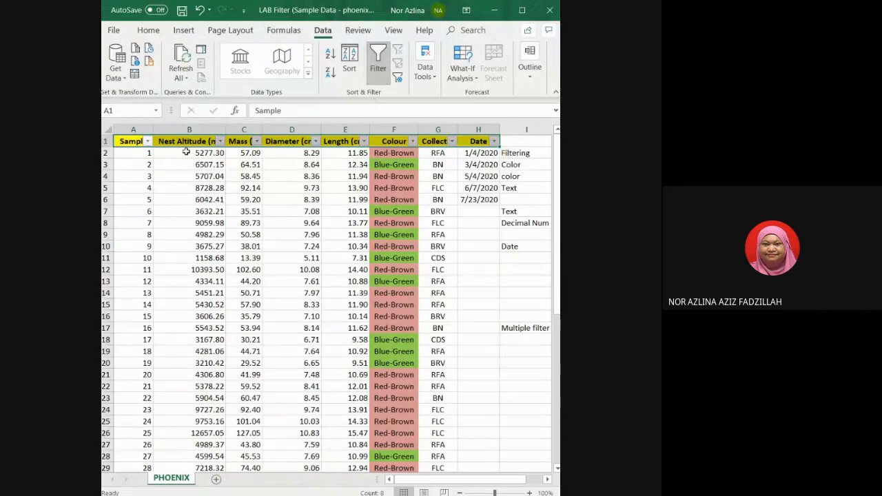
Examine the number formats of the Sample, Colour, Collector and Date header cells.
{"action": "left_click", "coordinate": [148, 141]}
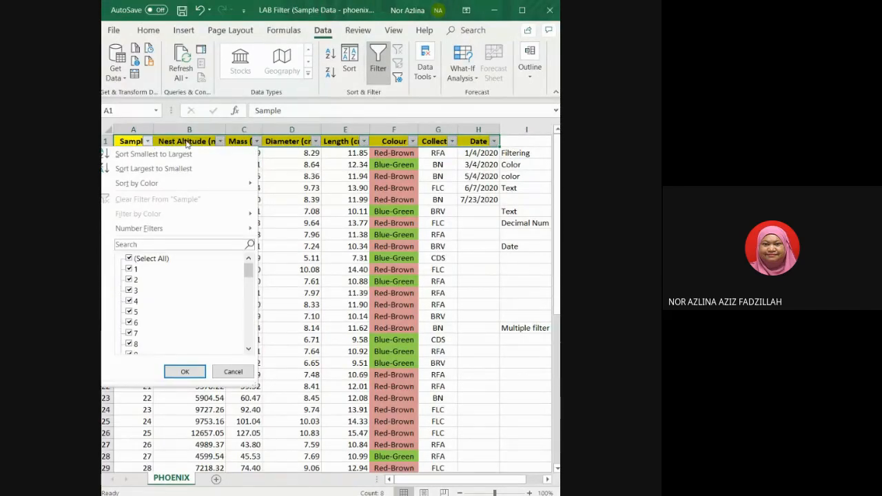
{"action": "left_click", "coordinate": [149, 141]}
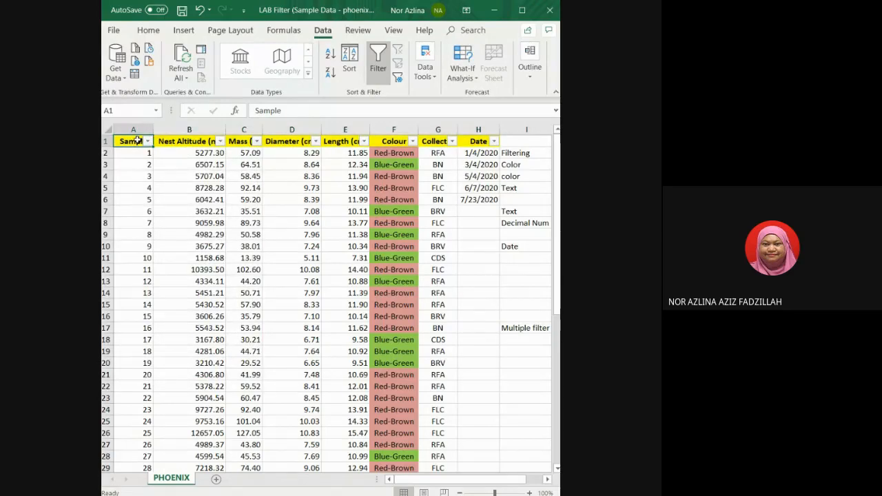
{"action": "left_click", "coordinate": [138, 141]}
{"action": "left_click", "coordinate": [149, 30]}
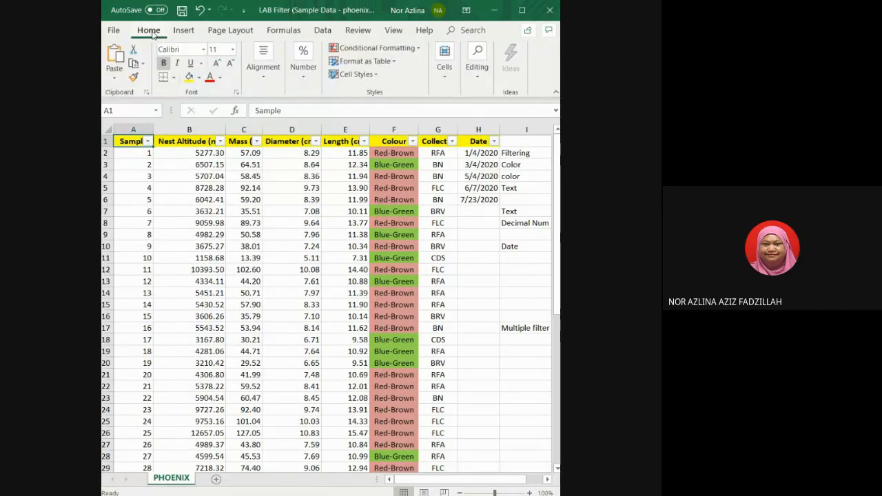
{"action": "left_click", "coordinate": [392, 142]}
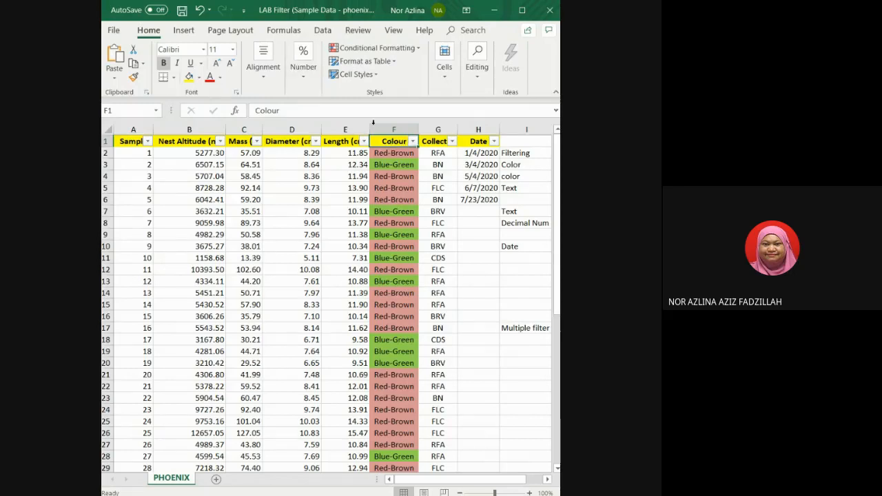
{"action": "left_click", "coordinate": [304, 81]}
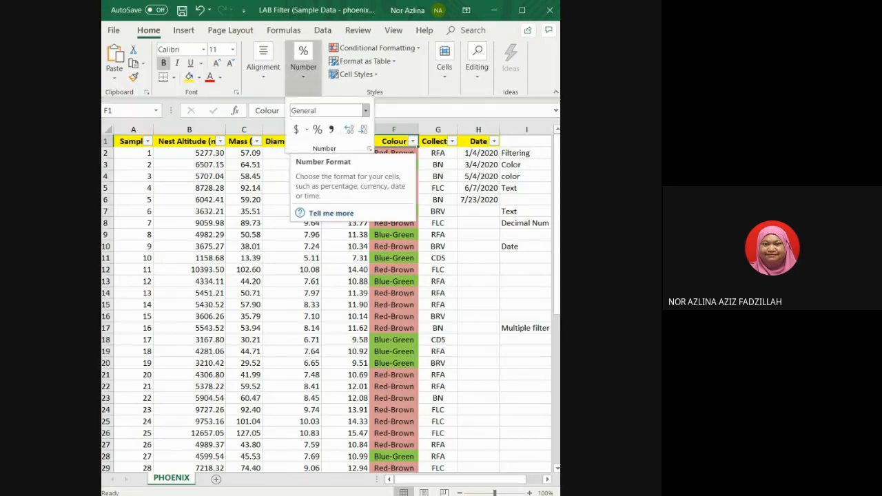
{"action": "left_click", "coordinate": [436, 138]}
{"action": "left_click", "coordinate": [308, 79]}
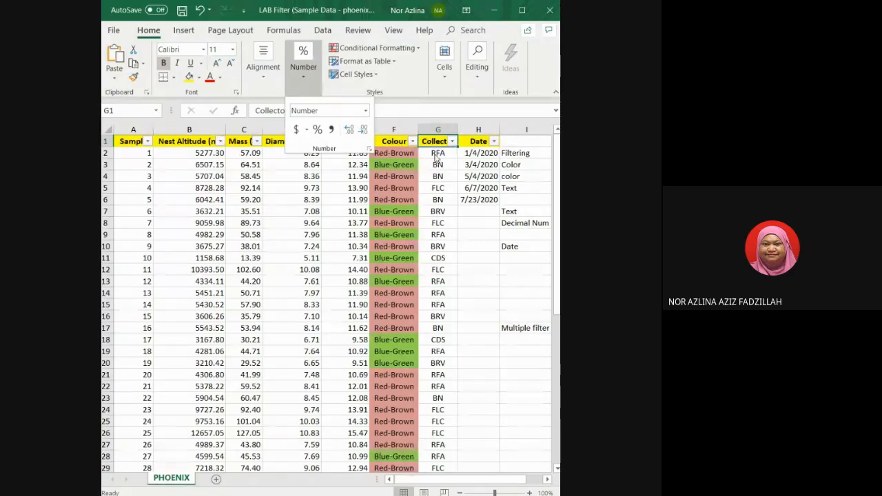
{"action": "left_click", "coordinate": [458, 170]}
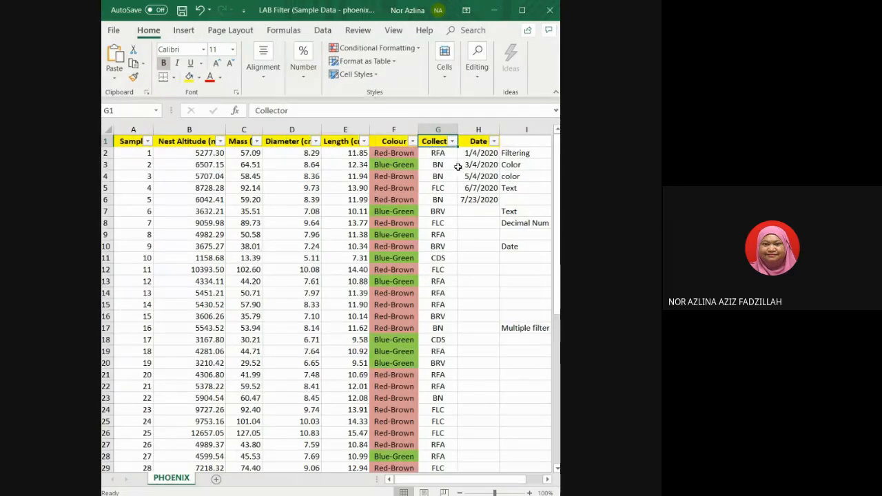
{"action": "left_click", "coordinate": [467, 143]}
{"action": "left_click", "coordinate": [307, 86]}
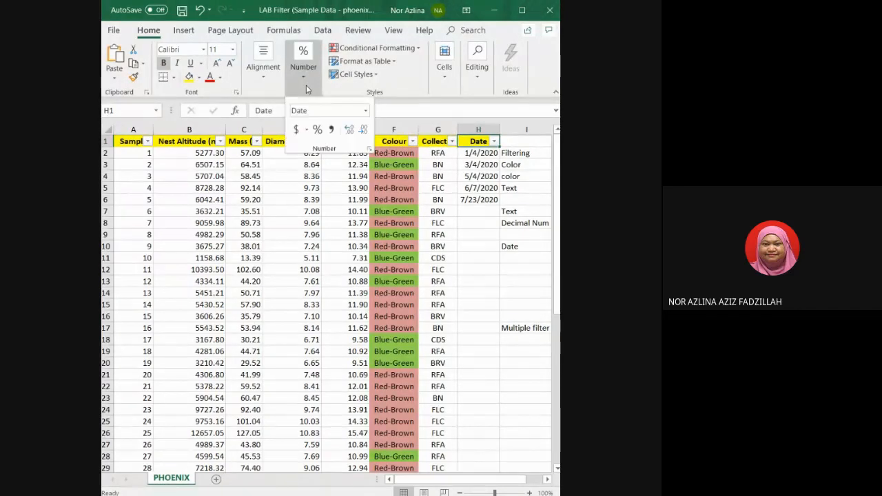
{"action": "left_click", "coordinate": [430, 142]}
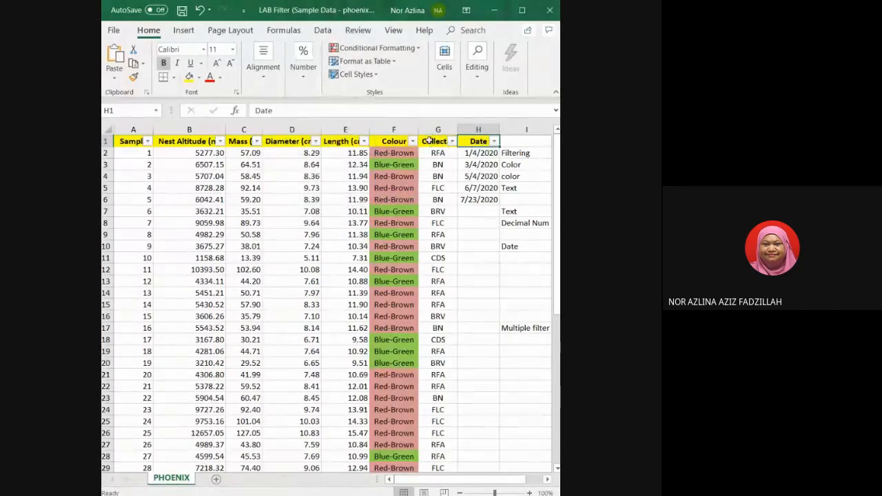
Filter the Colour column by the green cell colour.
{"action": "left_click", "coordinate": [363, 141]}
{"action": "left_click", "coordinate": [390, 146]}
{"action": "left_click", "coordinate": [412, 142]}
{"action": "mouse_move", "coordinate": [386, 214]}
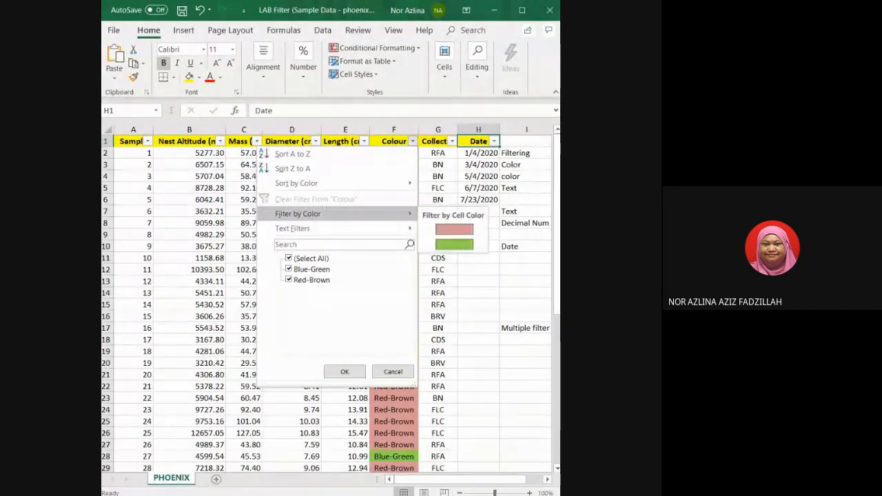
{"action": "left_click", "coordinate": [455, 244]}
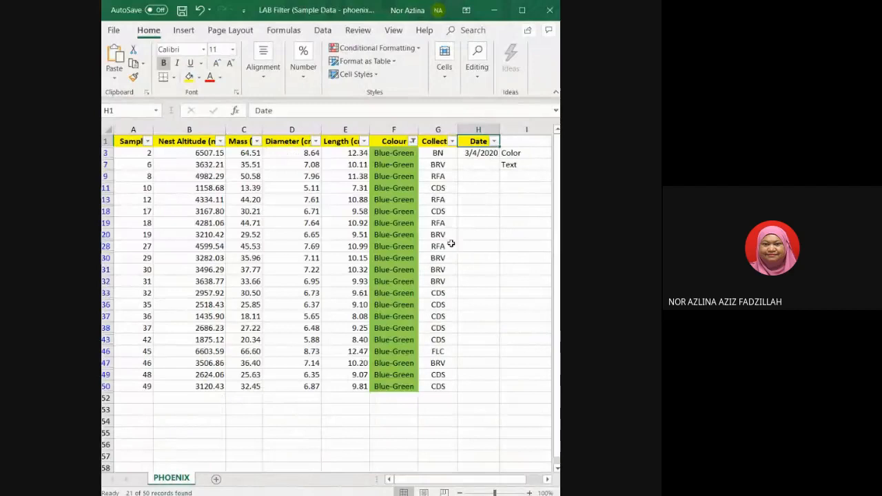
Clear the filter from the Colour column.
{"action": "left_click", "coordinate": [413, 141]}
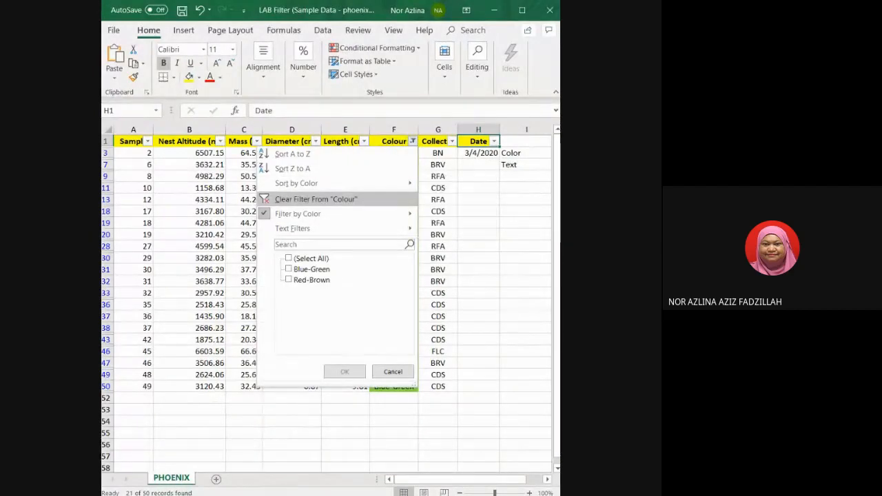
{"action": "left_click", "coordinate": [361, 197]}
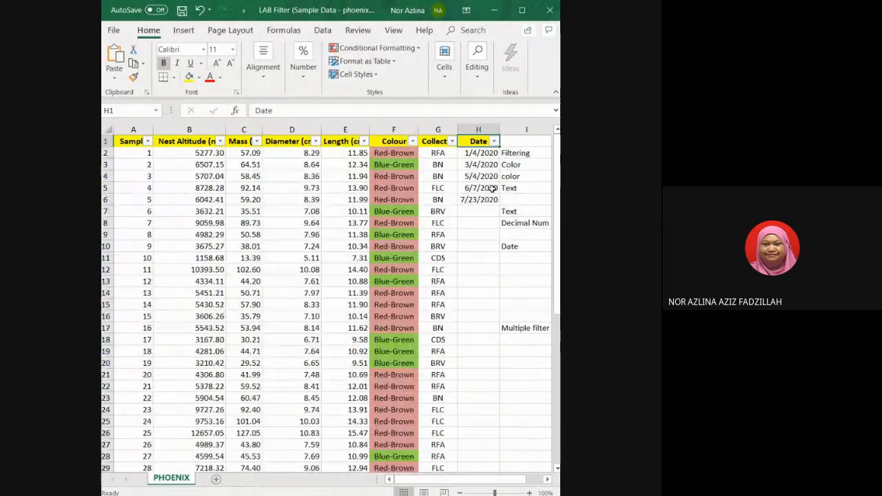
Filter the Collector column to show only CDS.
{"action": "left_click", "coordinate": [452, 142]}
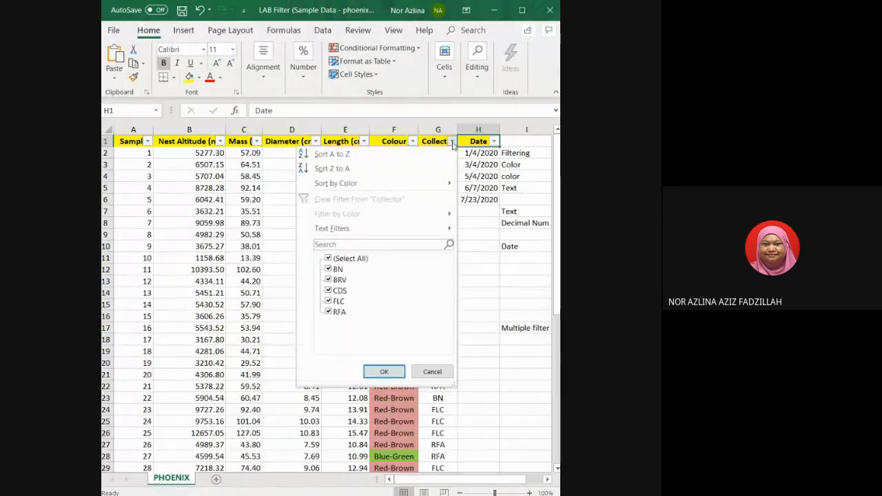
{"action": "mouse_move", "coordinate": [344, 228]}
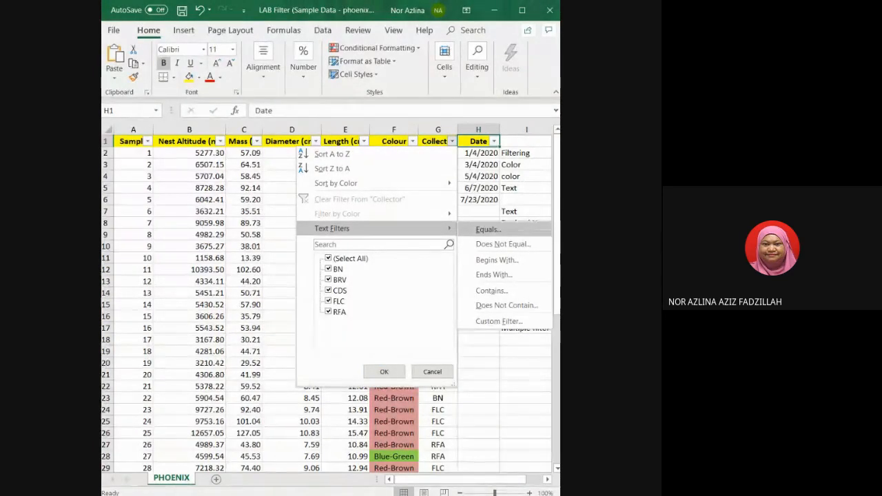
{"action": "left_click", "coordinate": [329, 258]}
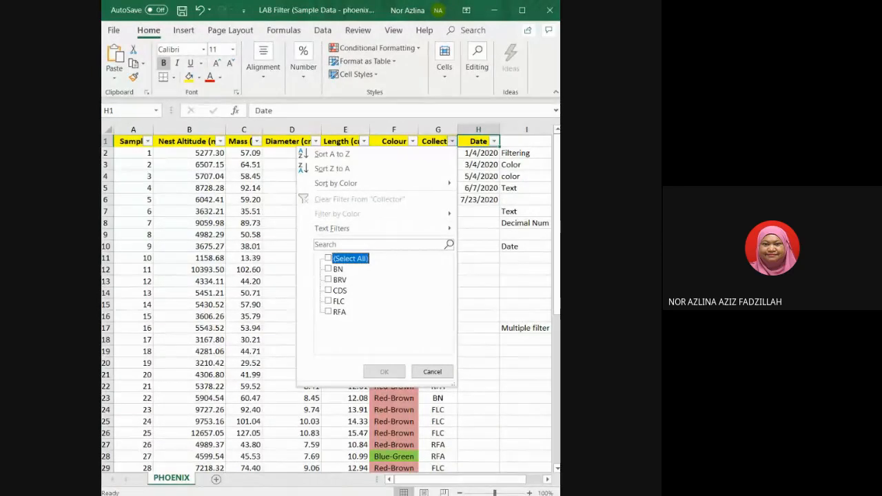
{"action": "left_click", "coordinate": [328, 291]}
{"action": "left_click", "coordinate": [384, 371]}
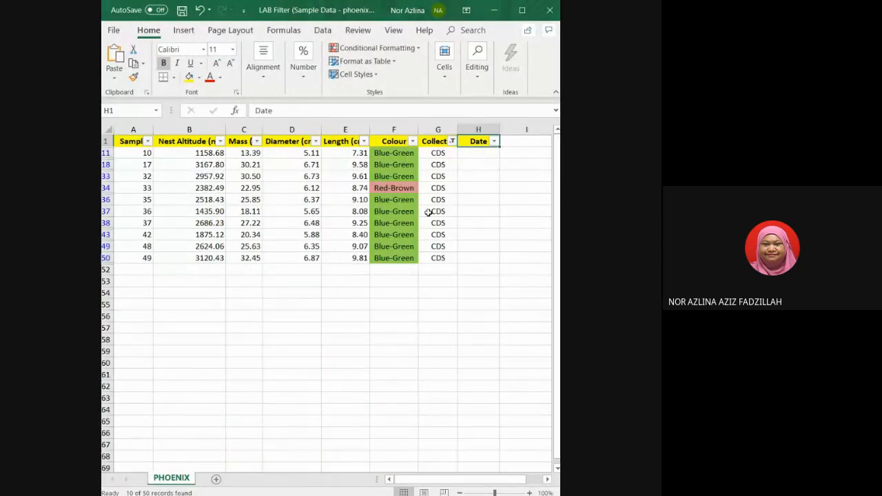
Clear the filter from the Collector column.
{"action": "left_click", "coordinate": [452, 141]}
{"action": "left_click", "coordinate": [411, 199]}
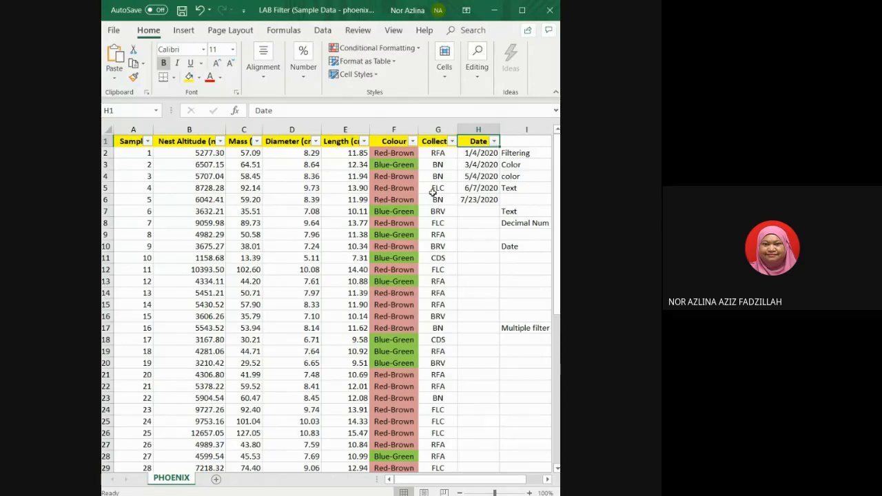
Apply a Greater Than number filter to the Diameter column.
{"action": "left_click", "coordinate": [316, 141]}
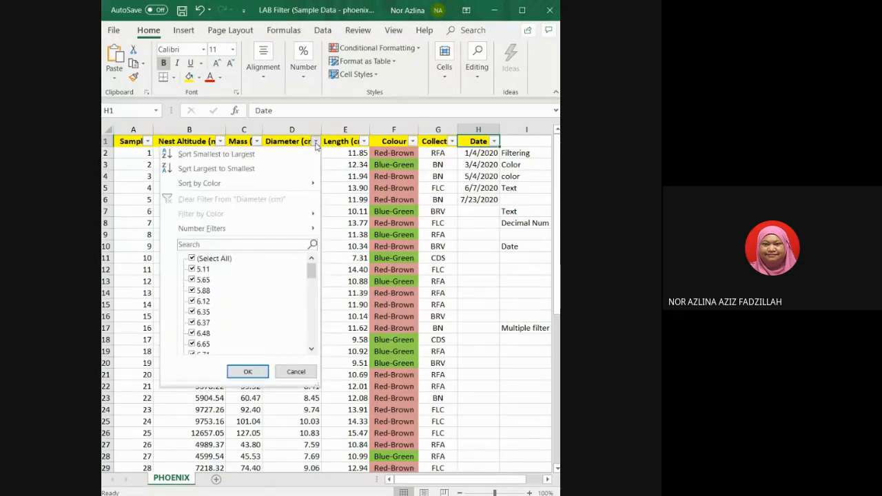
{"action": "mouse_move", "coordinate": [207, 229]}
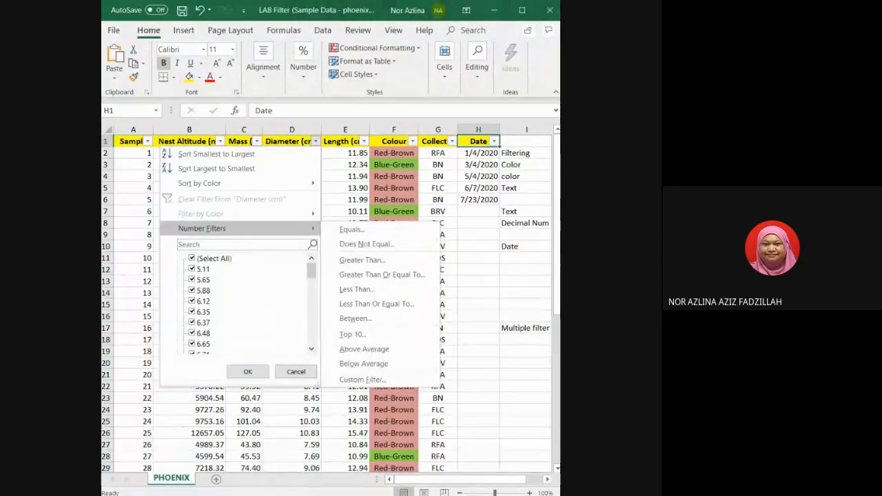
{"action": "left_click", "coordinate": [362, 259]}
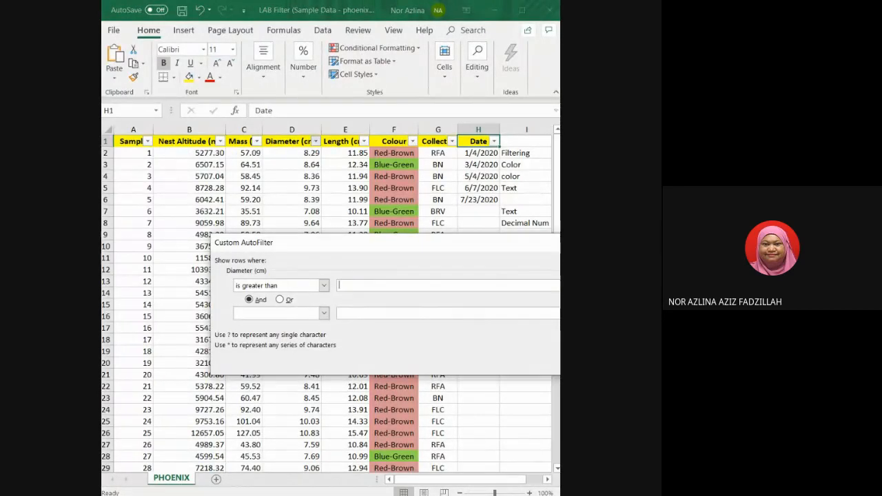
{"action": "key", "text": "Return"}
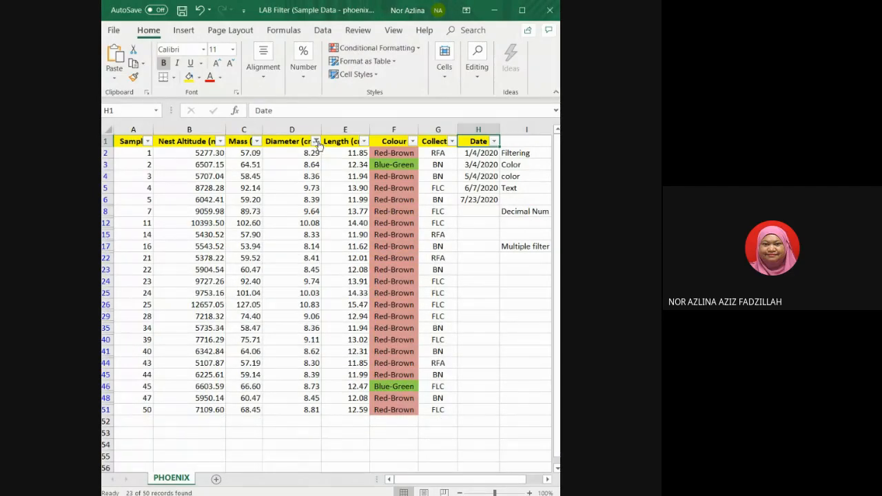
Redo the Diameter column's Greater Than filter with a new threshold value.
{"action": "left_click", "coordinate": [315, 140]}
{"action": "mouse_move", "coordinate": [202, 228]}
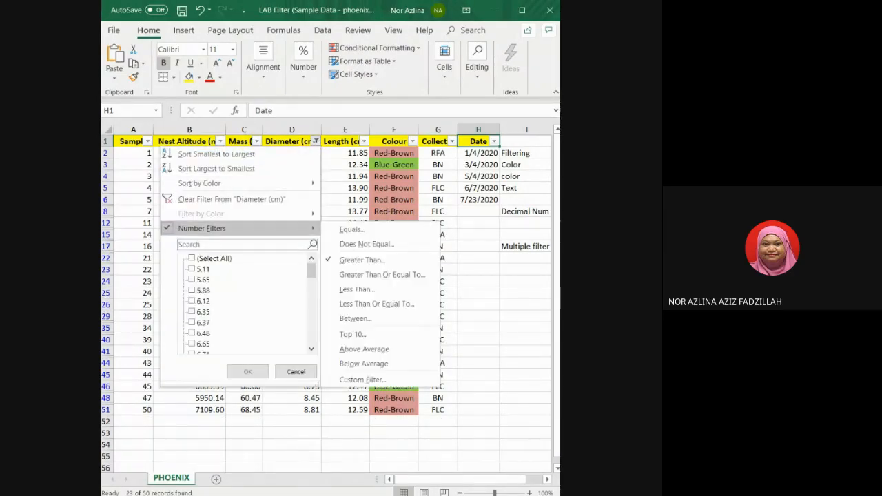
{"action": "left_click", "coordinate": [365, 259]}
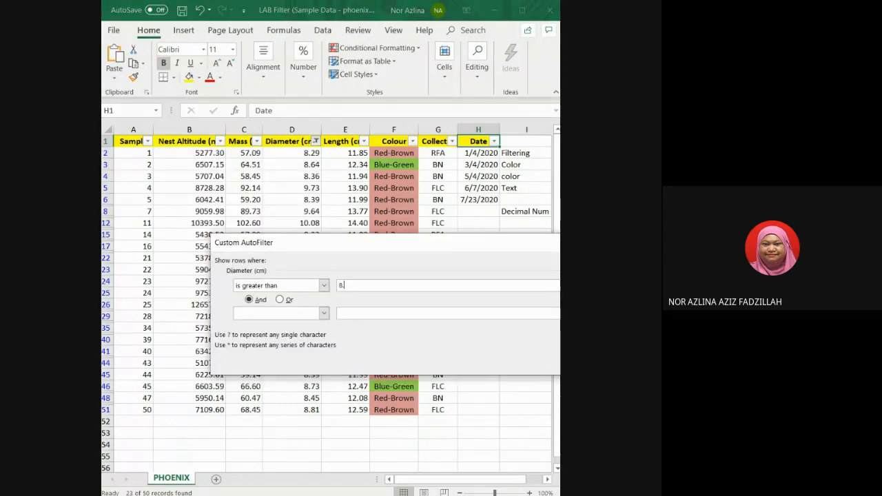
{"action": "key", "text": "Return"}
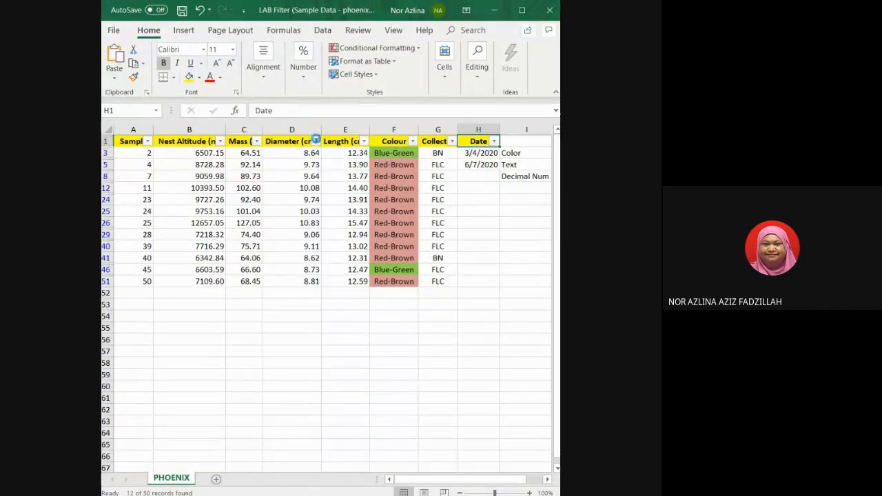
Clear the filter from the Diameter column.
{"action": "left_click", "coordinate": [315, 142]}
{"action": "left_click", "coordinate": [296, 201]}
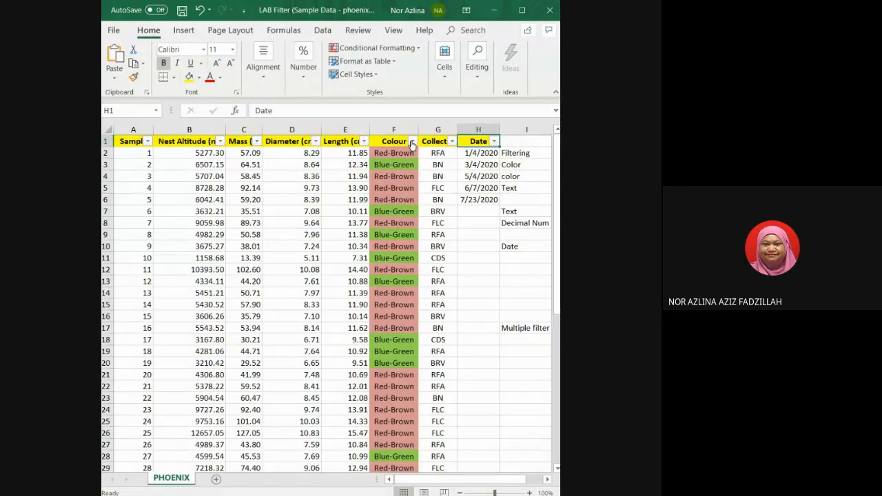
Filter the Colour column to show only Blue-Green.
{"action": "left_click", "coordinate": [412, 141]}
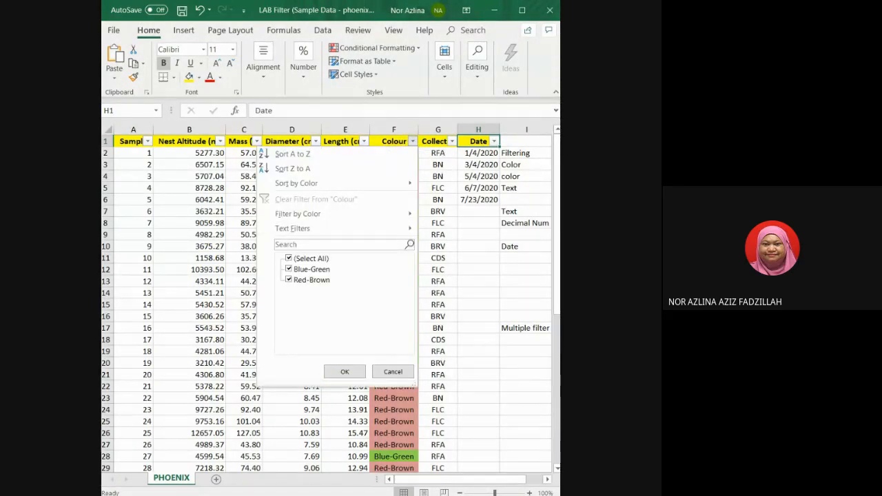
{"action": "left_click", "coordinate": [288, 259]}
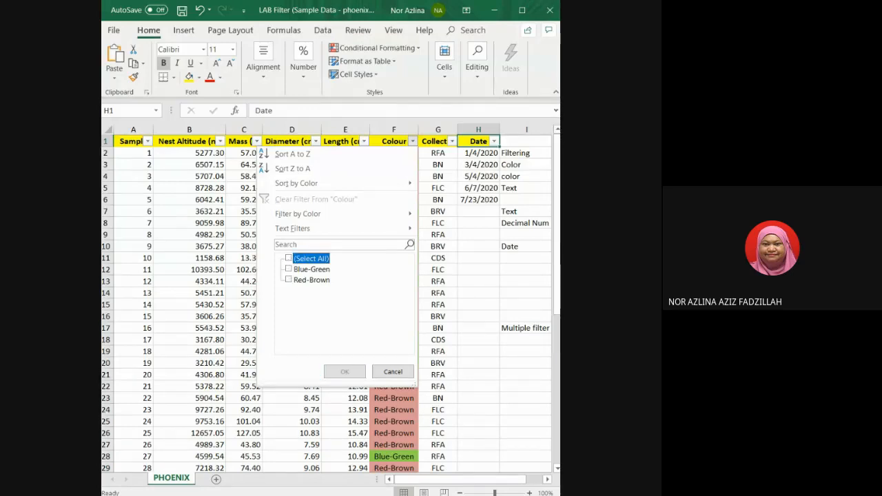
{"action": "left_click", "coordinate": [289, 269]}
{"action": "left_click", "coordinate": [344, 371]}
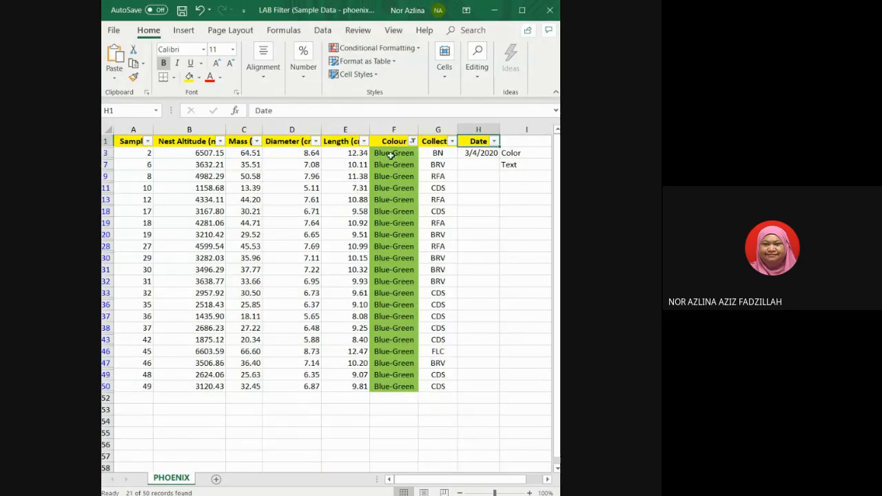
Add a Diameter number filter showing values greater than 8 on top of the Blue-Green Colour filter.
{"action": "left_click", "coordinate": [316, 141]}
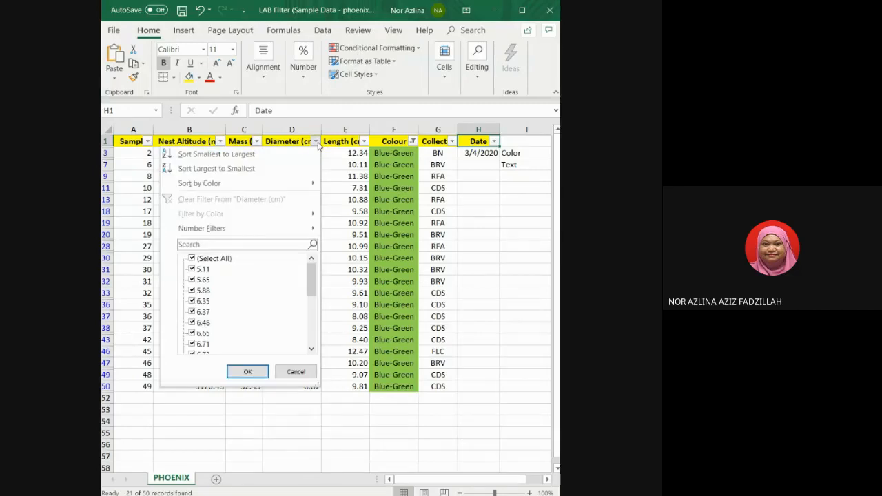
{"action": "mouse_move", "coordinate": [202, 228]}
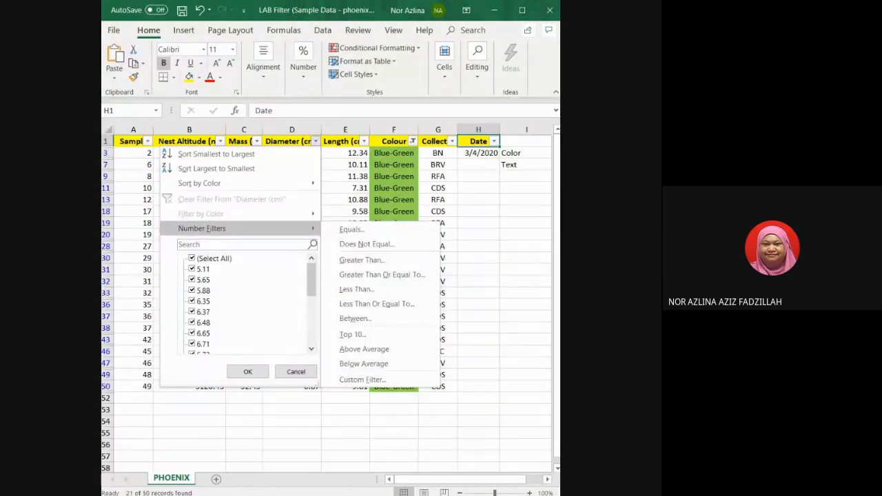
{"action": "left_click", "coordinate": [362, 260]}
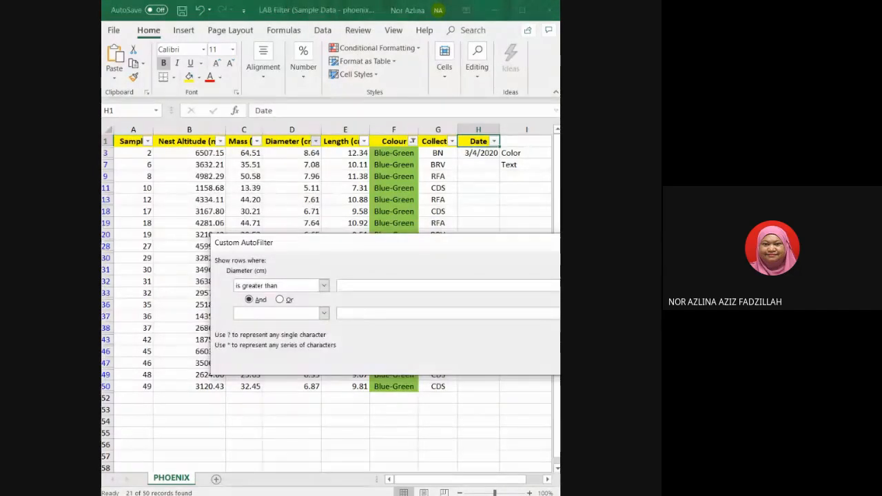
{"action": "type", "text": "8"}
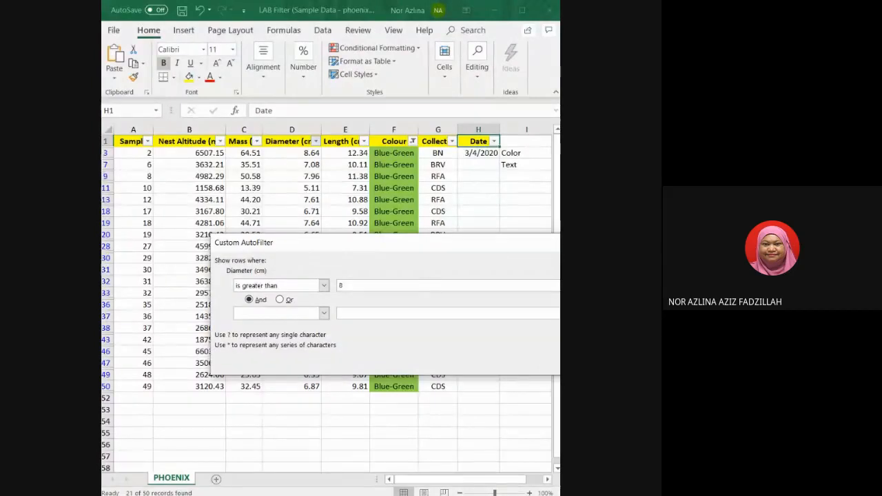
{"action": "key", "text": "Return"}
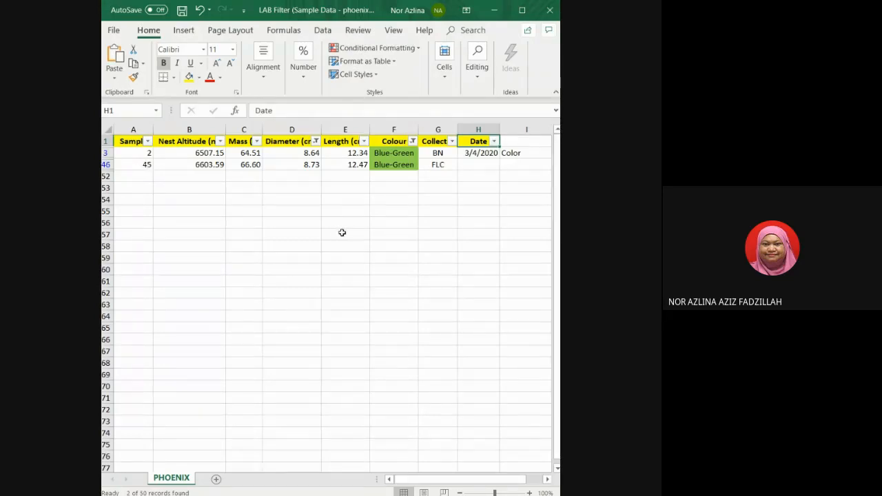
Clear the filters from the Diameter and Colour columns to show all rows again.
{"action": "left_click", "coordinate": [363, 142]}
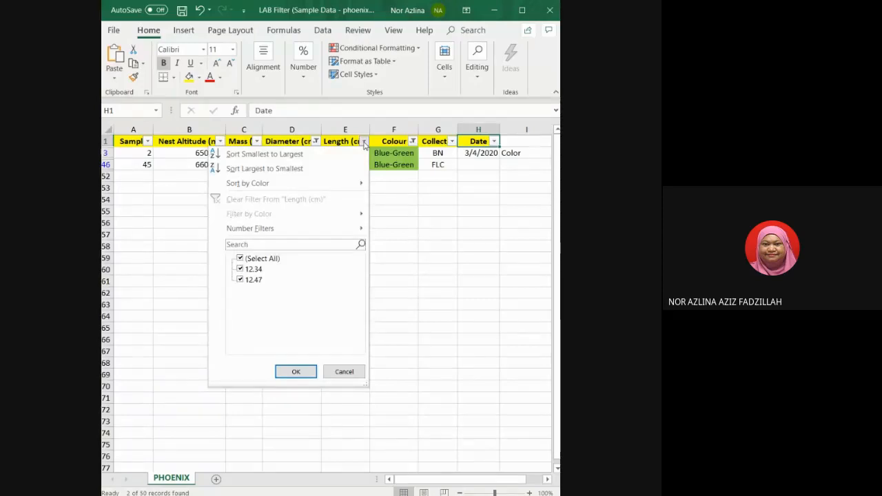
{"action": "left_click", "coordinate": [364, 144]}
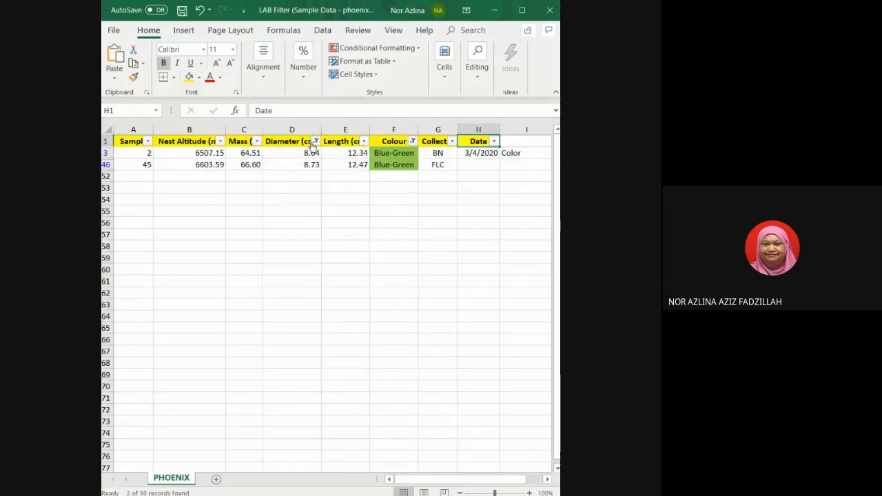
{"action": "left_click", "coordinate": [315, 142]}
{"action": "left_click", "coordinate": [230, 199]}
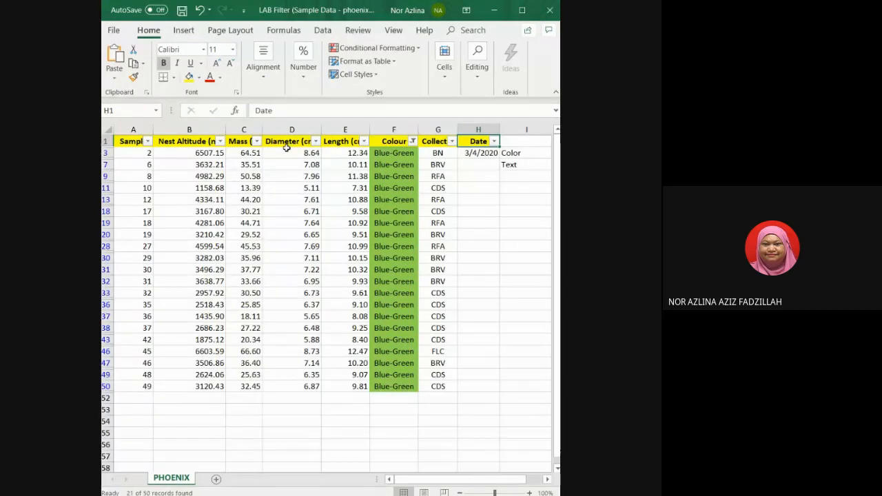
{"action": "left_click", "coordinate": [412, 141]}
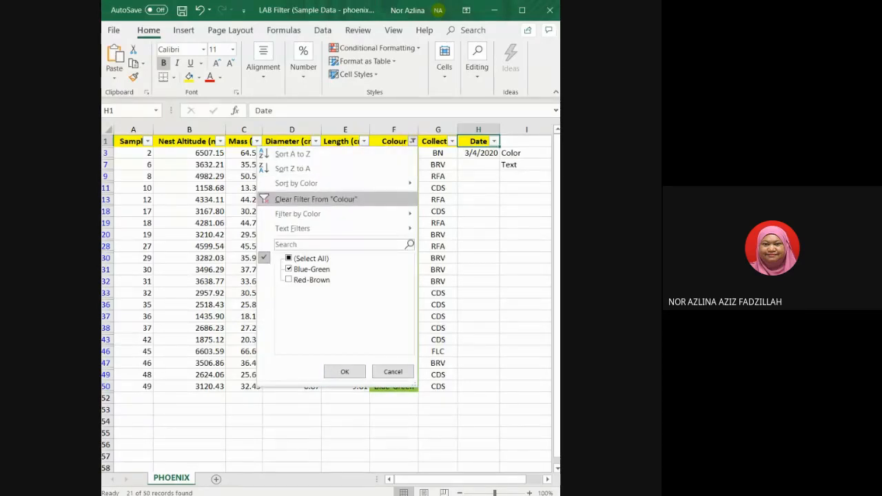
{"action": "left_click", "coordinate": [303, 199]}
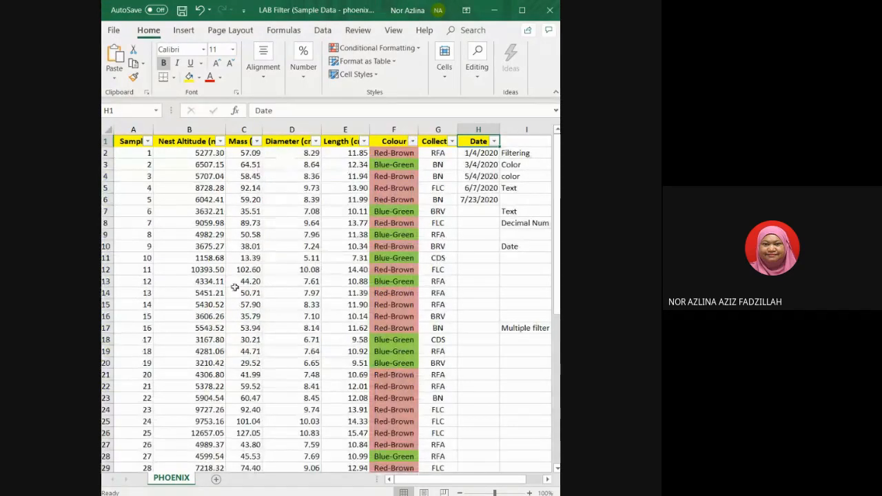